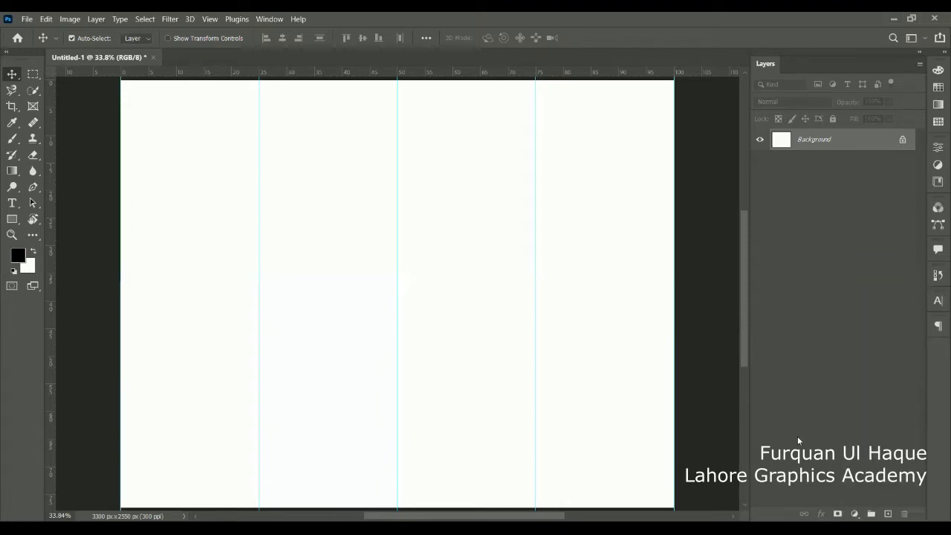
Add a black (000000) solid colour fill layer and rename it Background.
{"action": "left_click", "coordinate": [853, 513]}
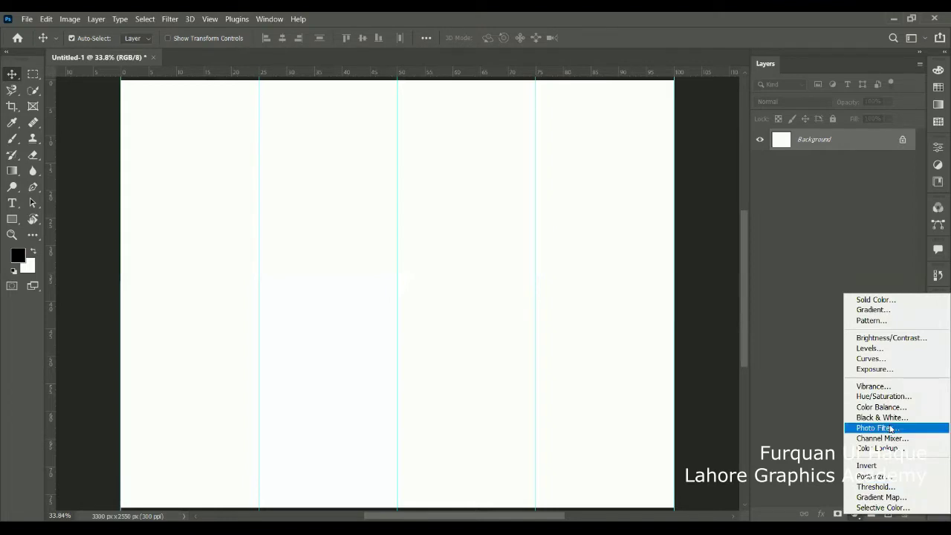
{"action": "left_click", "coordinate": [874, 300]}
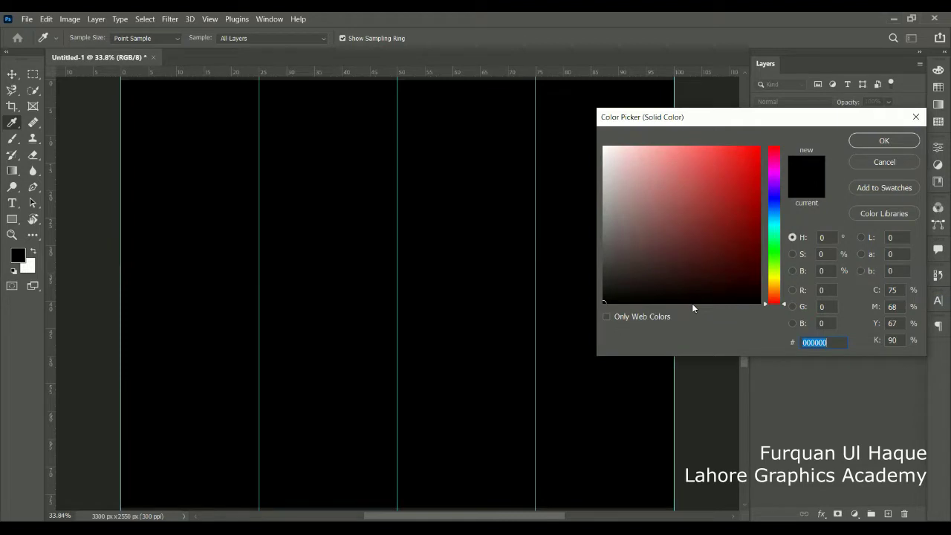
{"action": "left_click", "coordinate": [873, 143]}
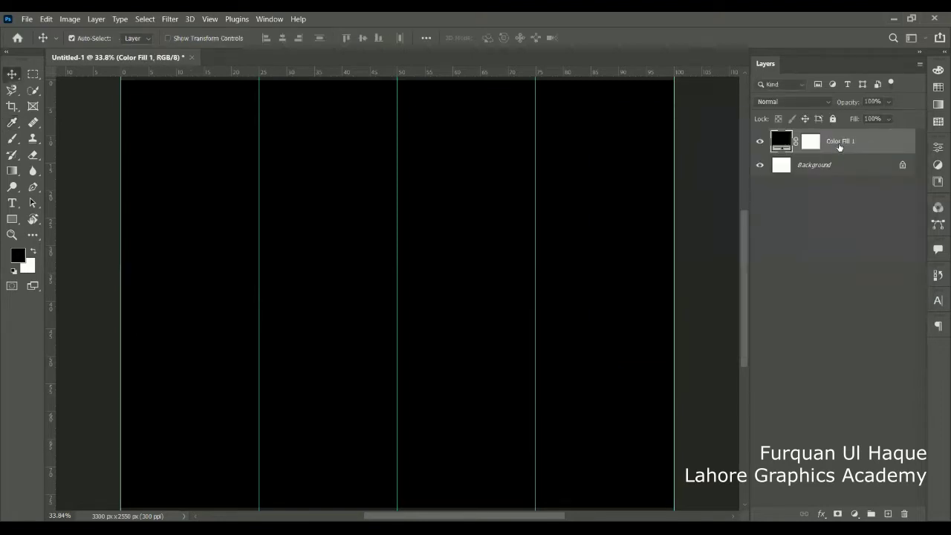
{"action": "double_click", "coordinate": [840, 141]}
{"action": "type", "text": "Back"}
{"action": "type", "text": "ground"}
{"action": "key", "text": "Return"}
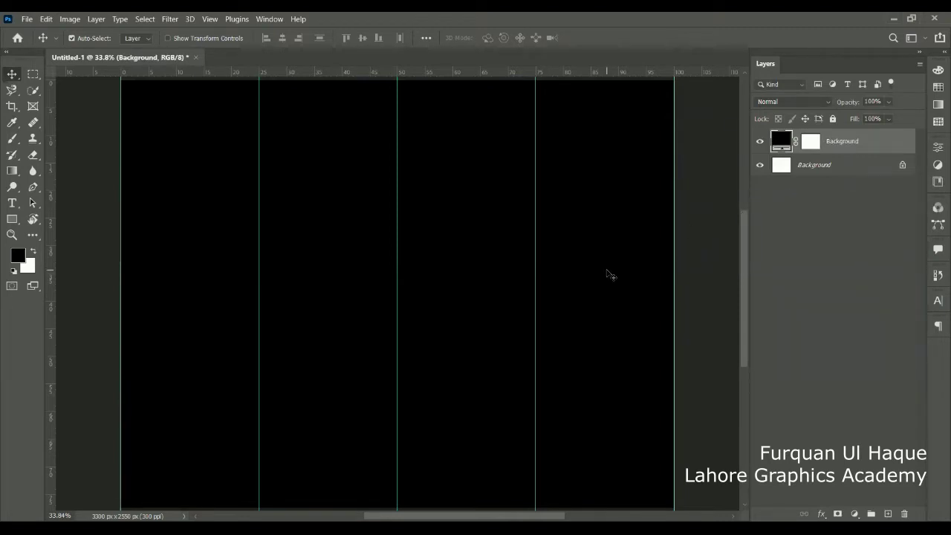
{"action": "key", "text": "ctrl"}
{"action": "key", "text": "ctrl+alt+c"}
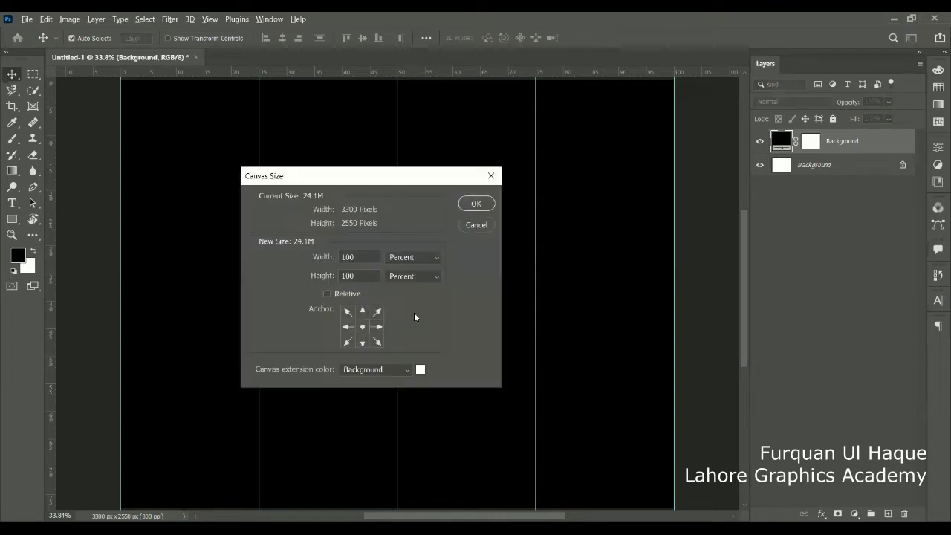
{"action": "left_click", "coordinate": [390, 261]}
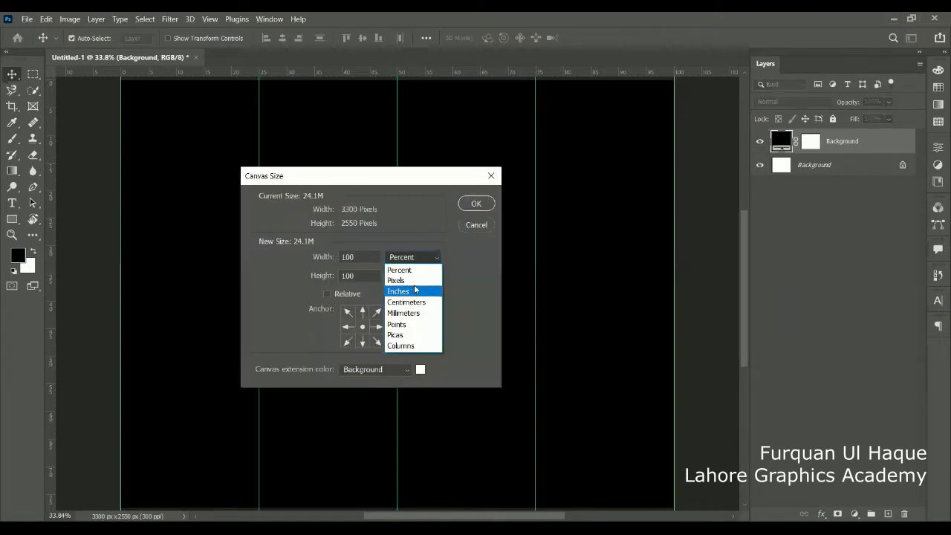
{"action": "left_click", "coordinate": [415, 290]}
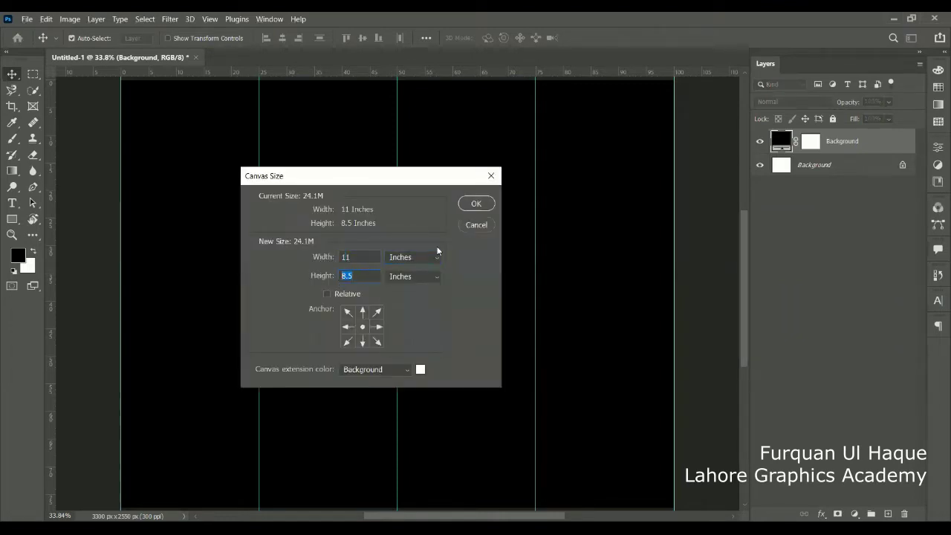
{"action": "left_click", "coordinate": [469, 225]}
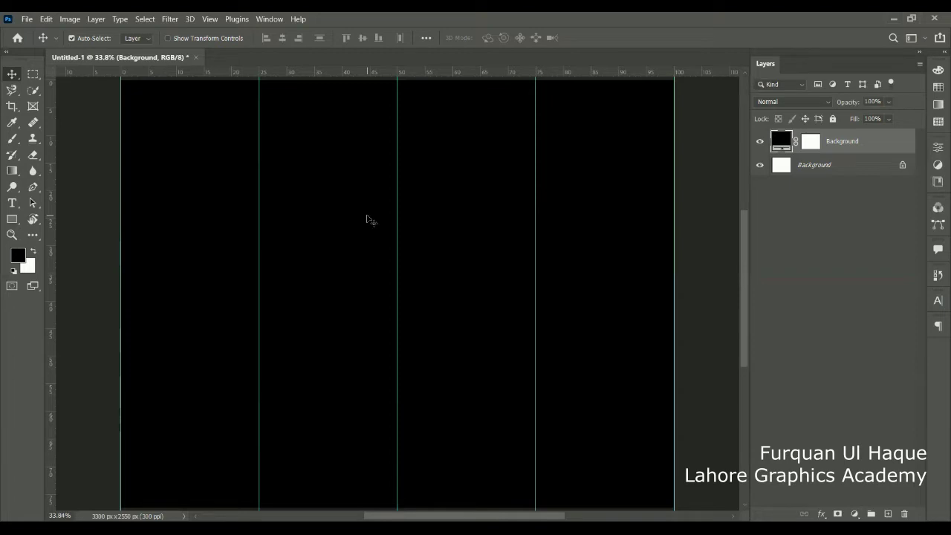
Choose the Rectangle tool from the shape tools.
{"action": "left_click", "coordinate": [12, 220]}
{"action": "right_click", "coordinate": [12, 220]}
{"action": "left_click", "coordinate": [48, 222]}
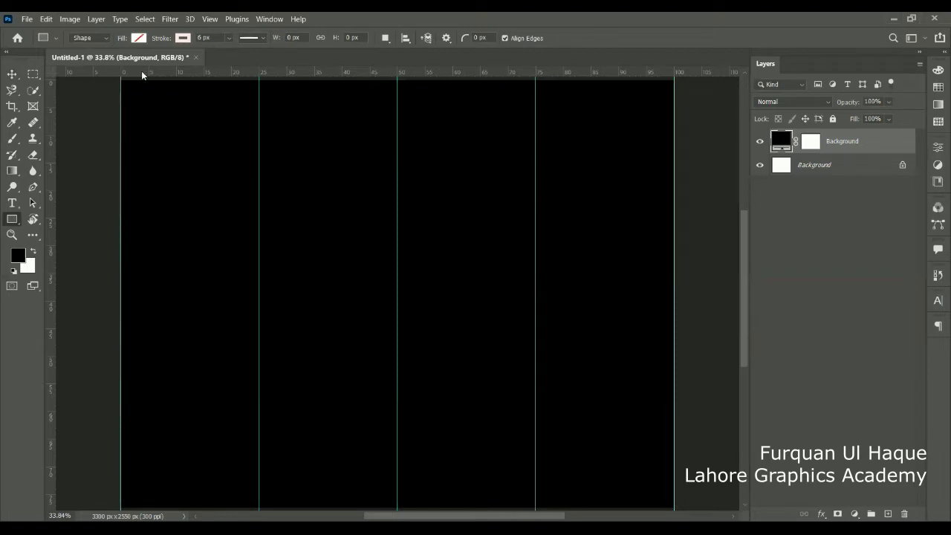
With rulers shown, drag a horizontal guide about two-thirds down the page.
{"action": "key", "text": "ctrl+r"}
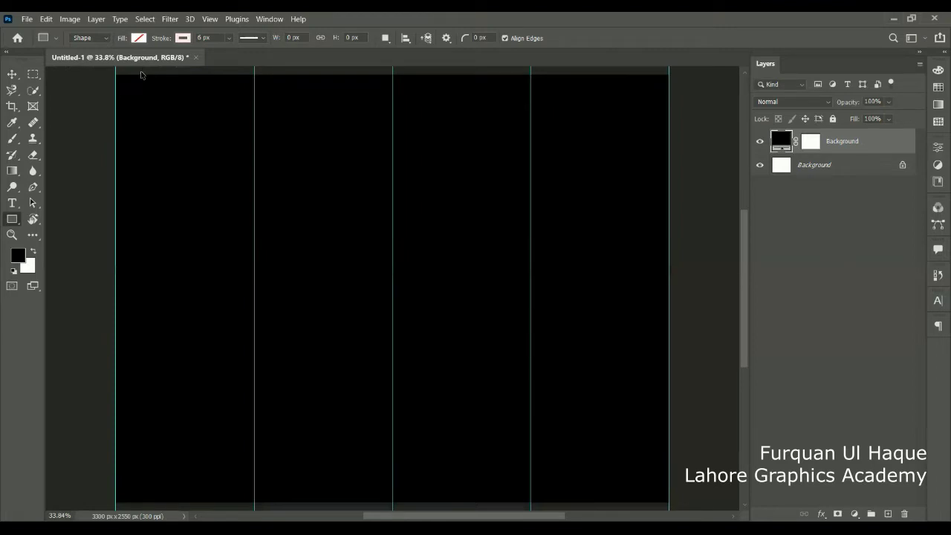
{"action": "key", "text": "ctrl+r"}
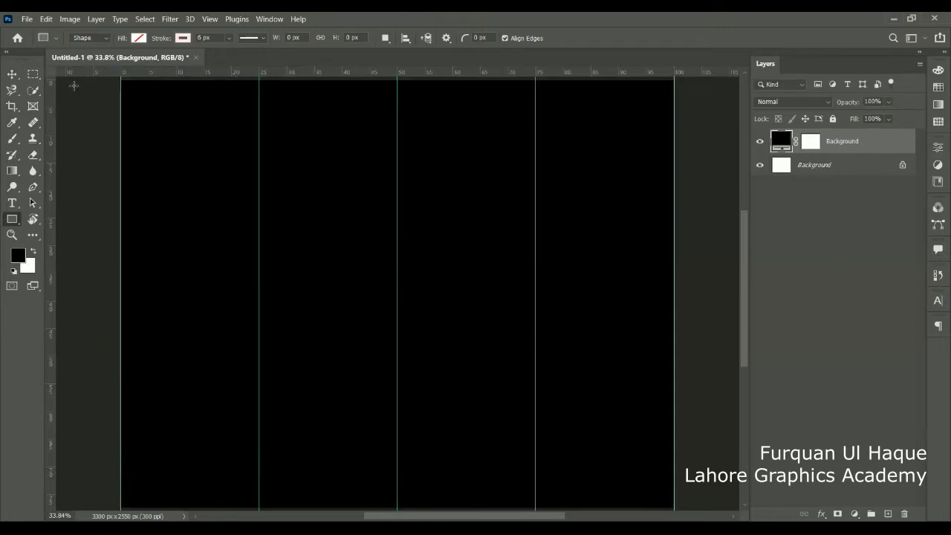
{"action": "left_click", "coordinate": [12, 76]}
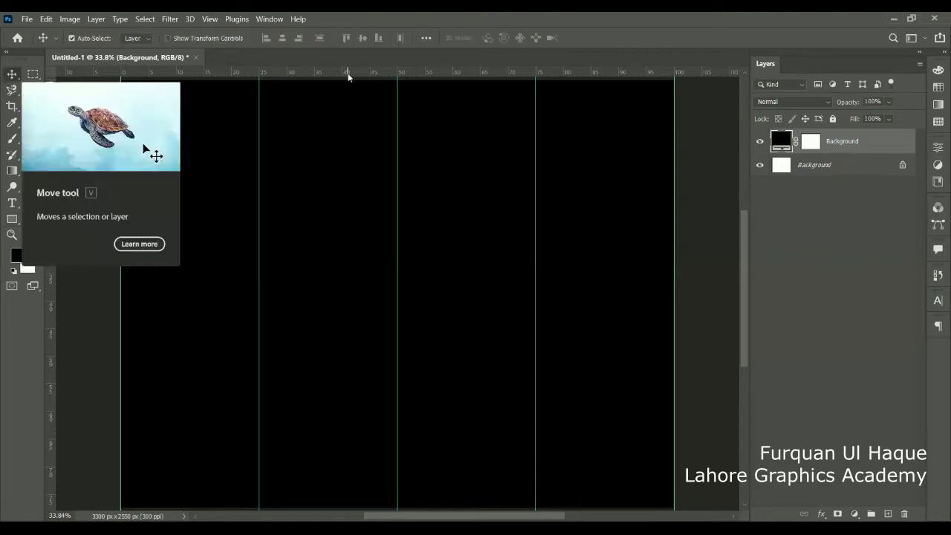
{"action": "left_click_drag", "start_coordinate": [346, 72], "coordinate": [349, 360]}
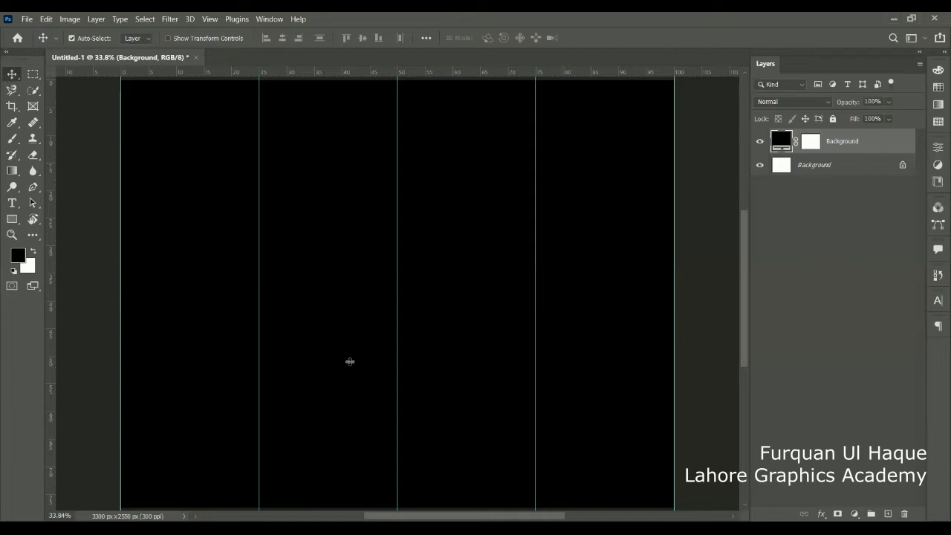
{"action": "left_click_drag", "start_coordinate": [349, 357], "coordinate": [349, 354]}
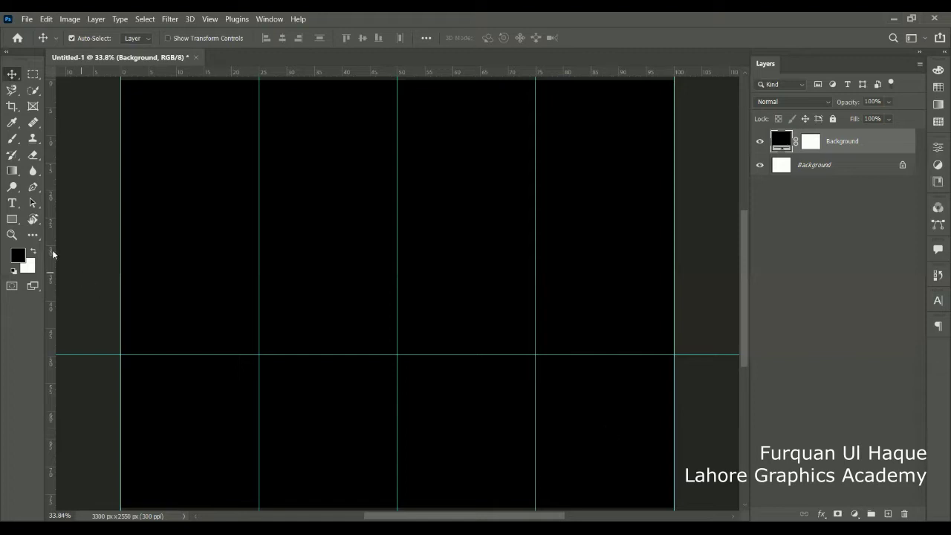
Draw a rectangle from the guide intersection filling the lower-left grid cell.
{"action": "left_click", "coordinate": [12, 220]}
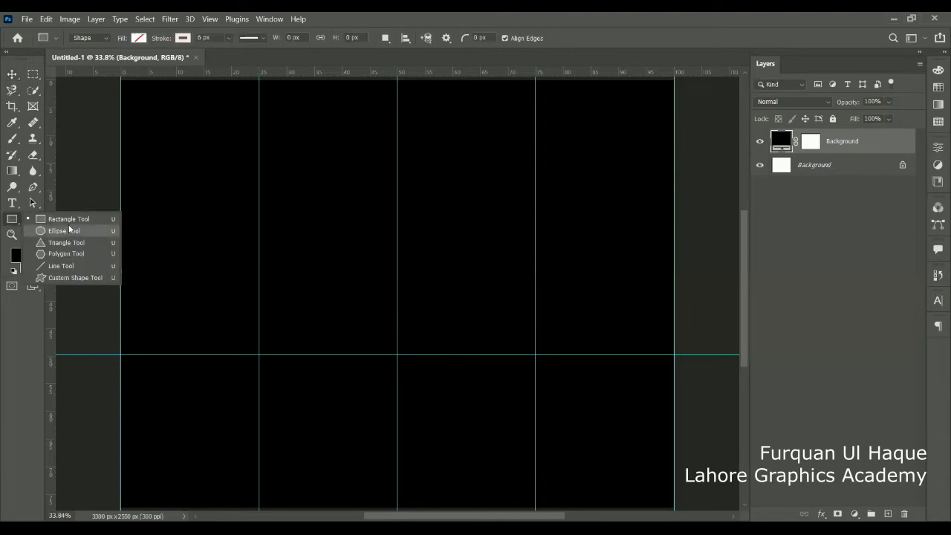
{"action": "left_click", "coordinate": [118, 354]}
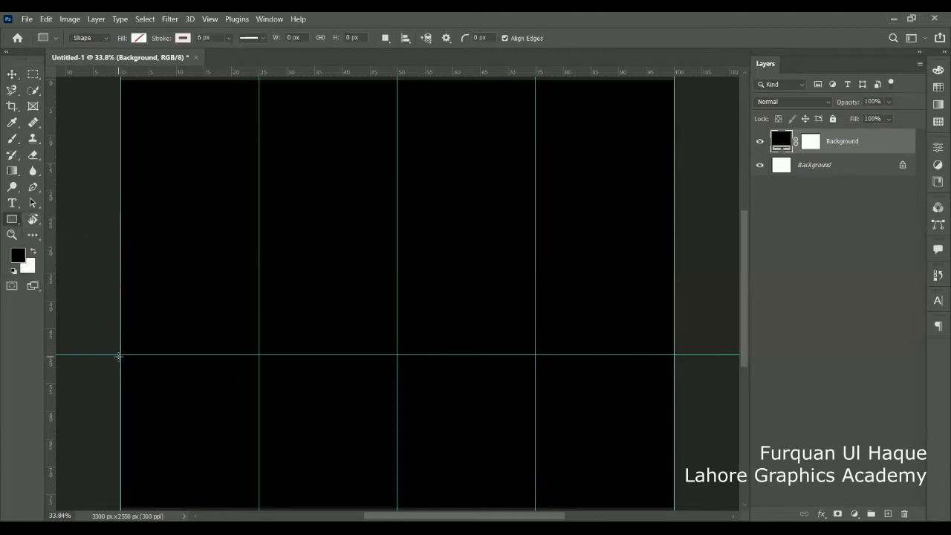
{"action": "left_click_drag", "start_coordinate": [118, 354], "coordinate": [118, 355]}
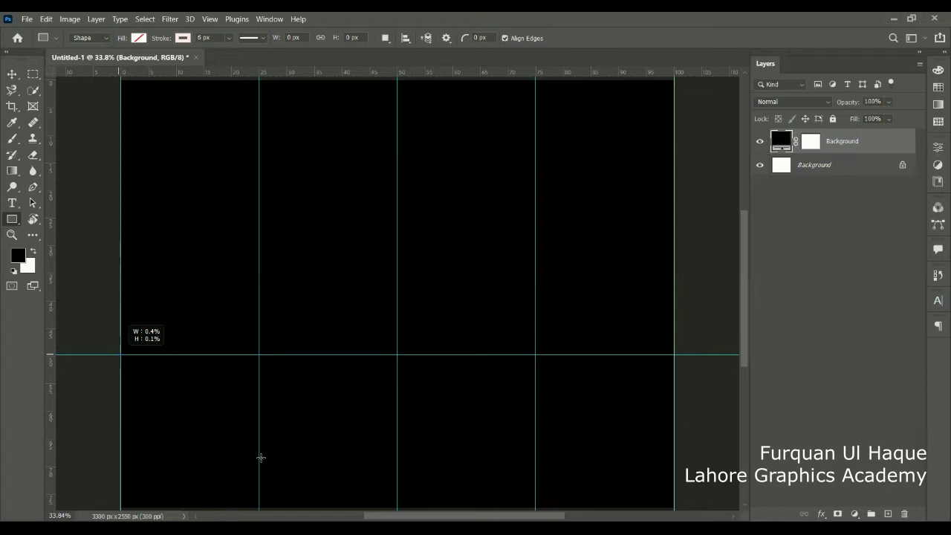
{"action": "left_click_drag", "start_coordinate": [260, 457], "coordinate": [259, 505]}
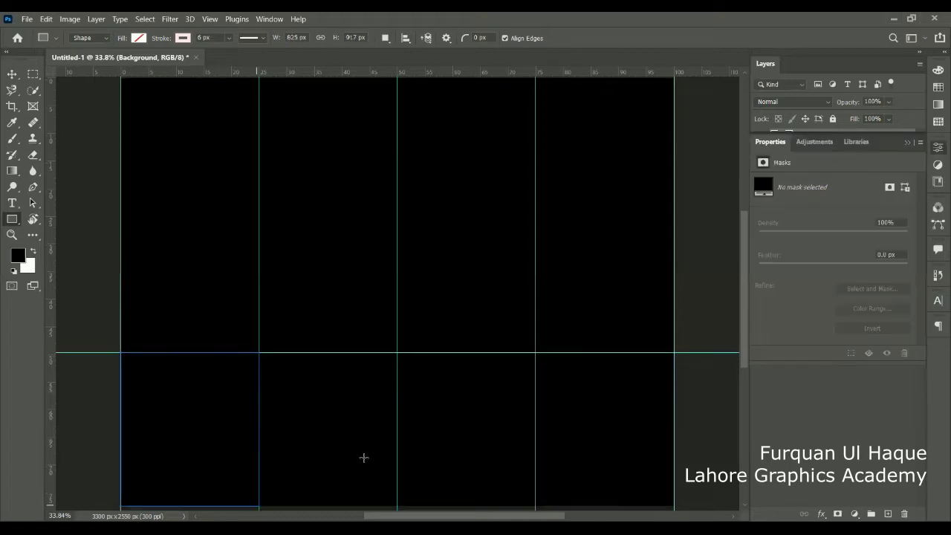
Set the rectangle's fill to white and duplicate the Rectangle 1 layer.
{"action": "left_click", "coordinate": [907, 142]}
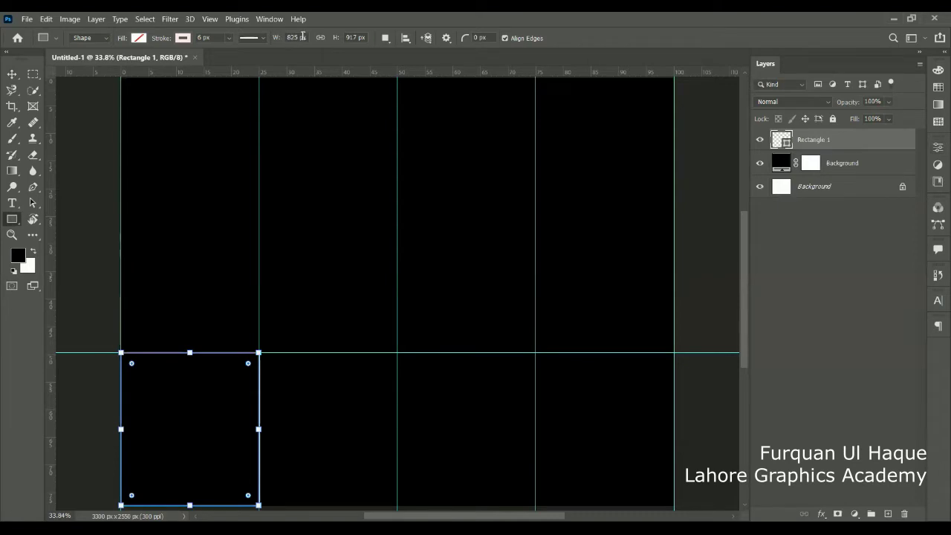
{"action": "left_click", "coordinate": [140, 38]}
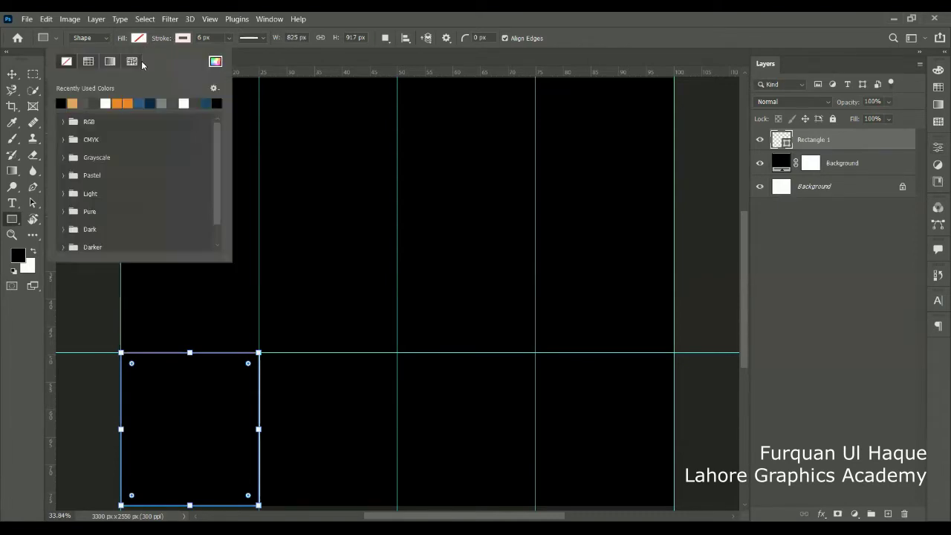
{"action": "left_click", "coordinate": [106, 103]}
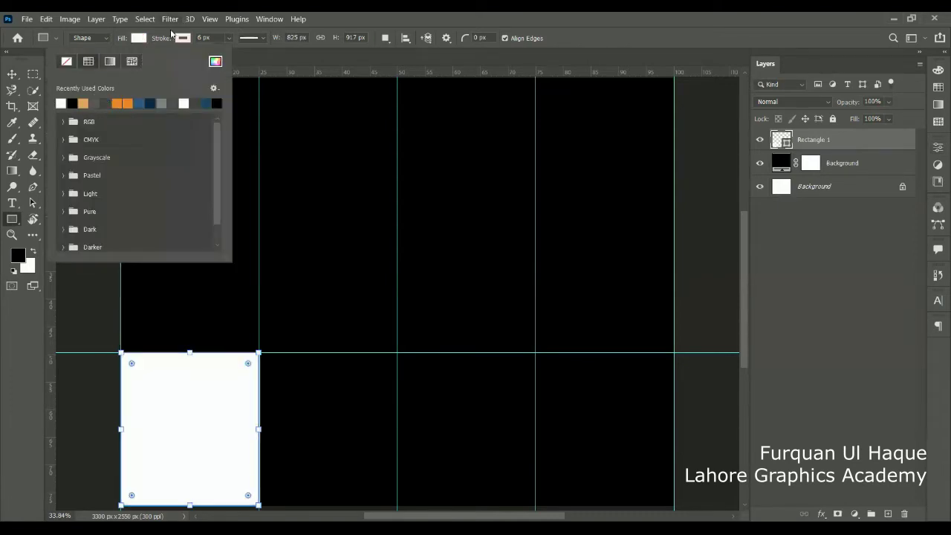
{"action": "left_click", "coordinate": [822, 285]}
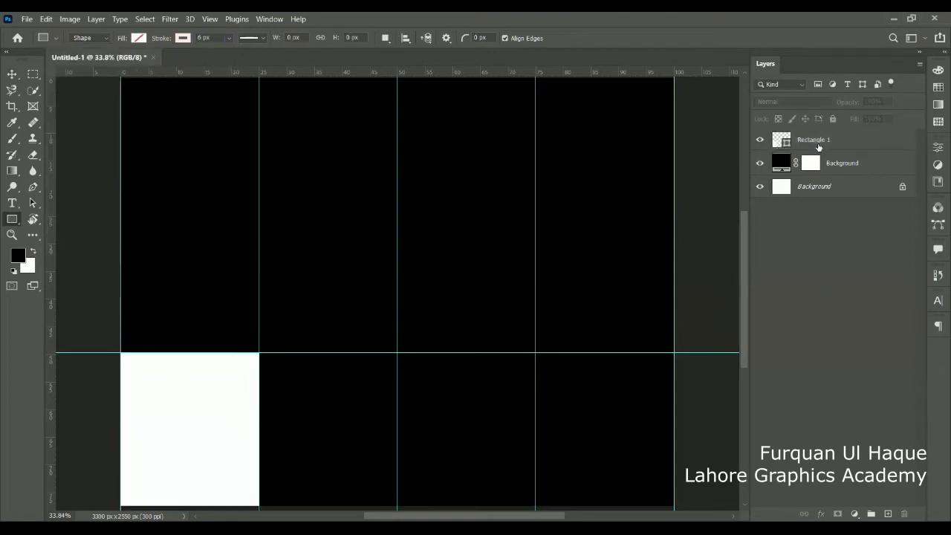
{"action": "left_click", "coordinate": [777, 139]}
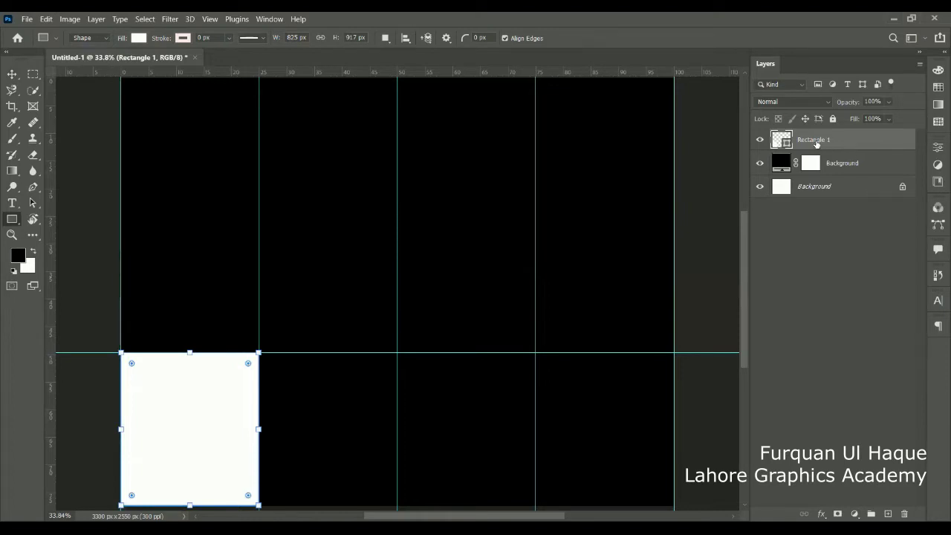
{"action": "key", "text": "ctrl+j"}
Move the white rectangle copy into the third column's lower cell and zoom out.
{"action": "key", "text": "v"}
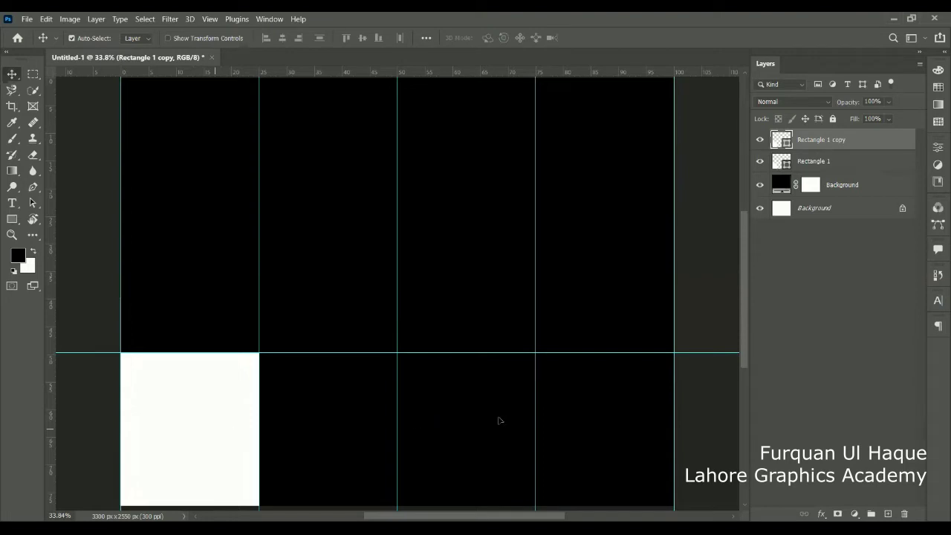
{"action": "left_click_drag", "start_coordinate": [499, 420], "coordinate": [494, 424]}
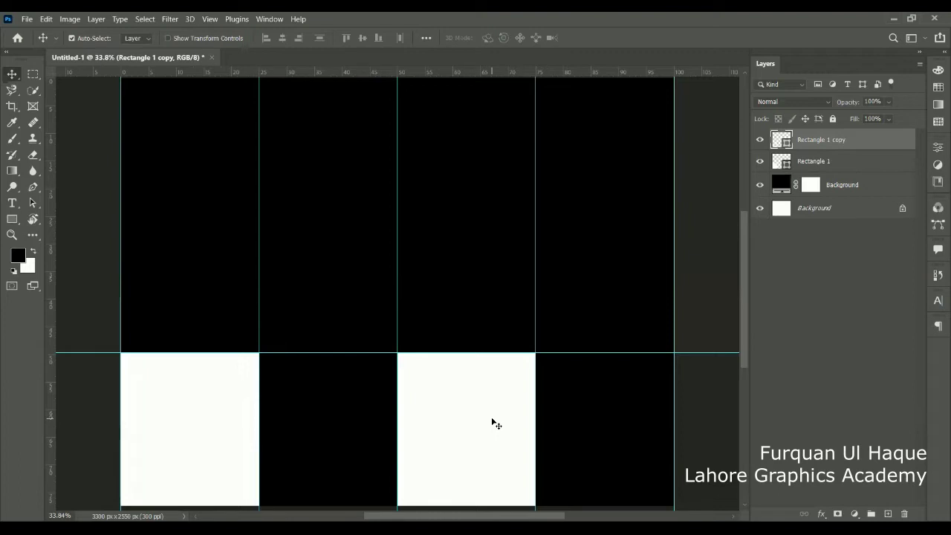
{"action": "key", "text": "ctrl+minus"}
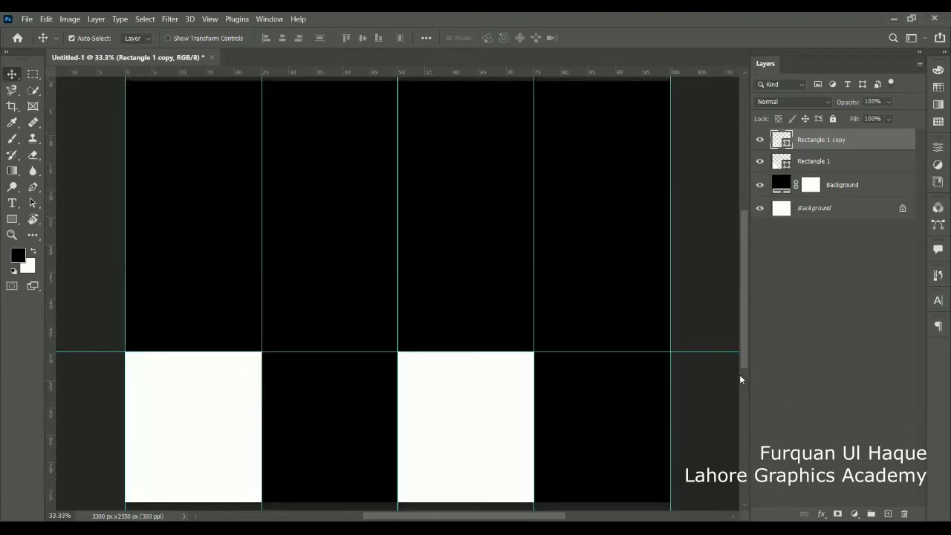
{"action": "mouse_move", "coordinate": [742, 352]}
{"action": "left_mouse_down"}
{"action": "mouse_move", "coordinate": [741, 373]}
{"action": "mouse_move", "coordinate": [745, 327]}
{"action": "left_mouse_up"}
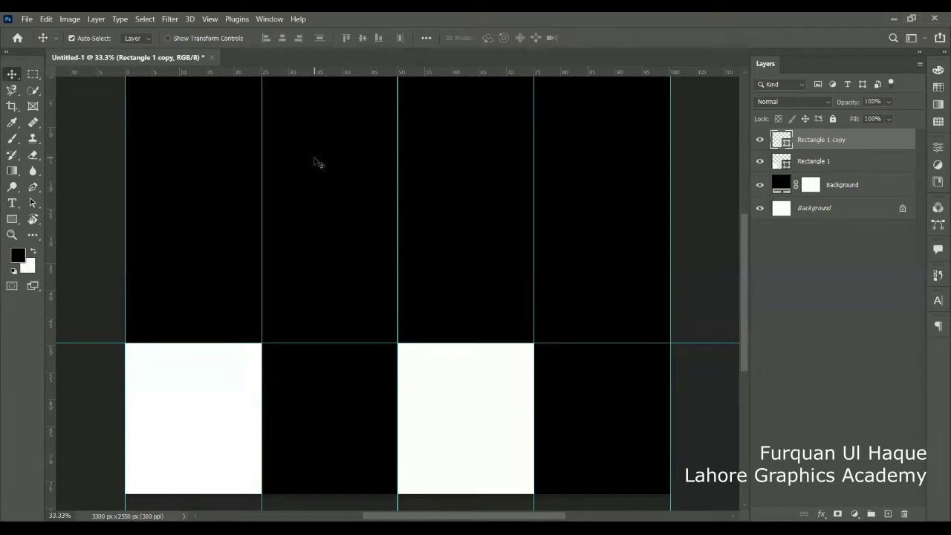
{"action": "left_click", "coordinate": [12, 221]}
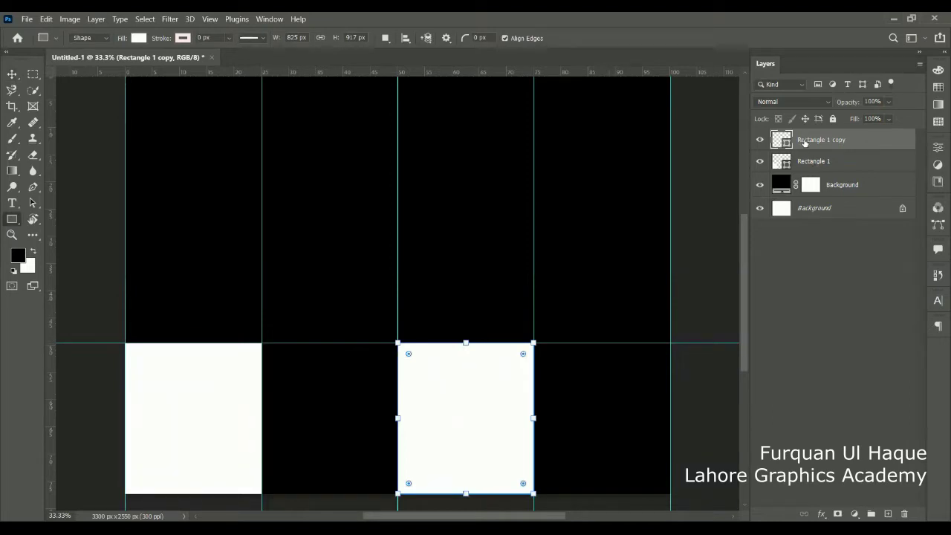
Duplicate the white square again and resize it into the second column's upper cell.
{"action": "key", "text": "ctrl+j"}
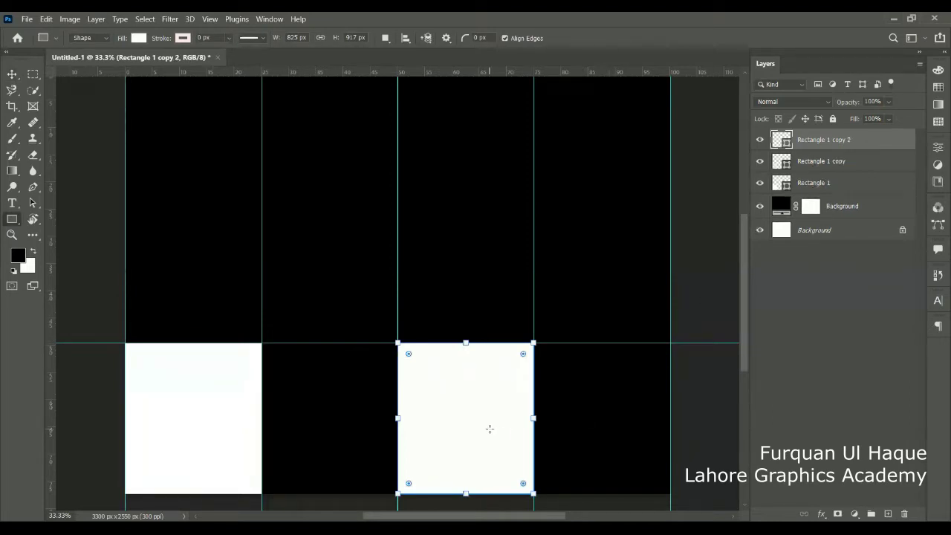
{"action": "key", "text": "v"}
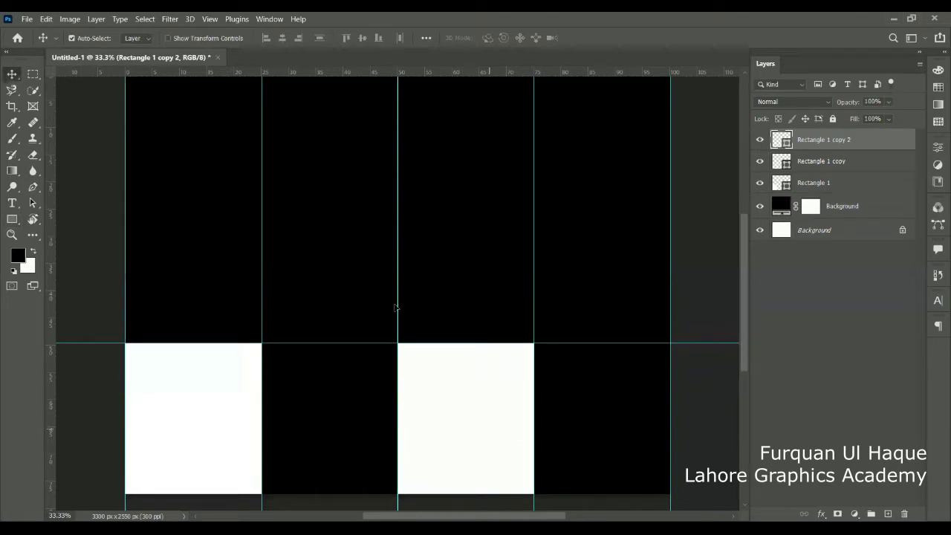
{"action": "left_click_drag", "start_coordinate": [349, 275], "coordinate": [354, 280]}
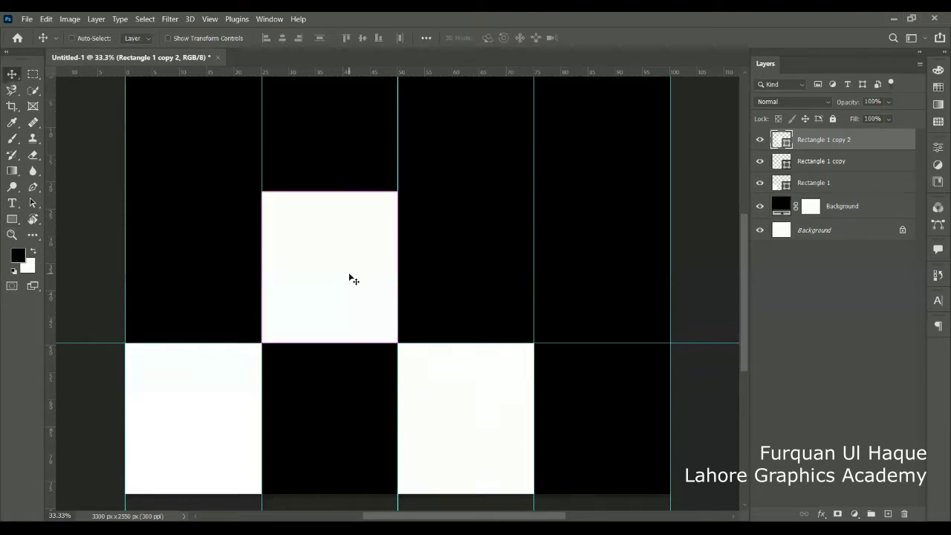
{"action": "key", "text": "ctrl+t"}
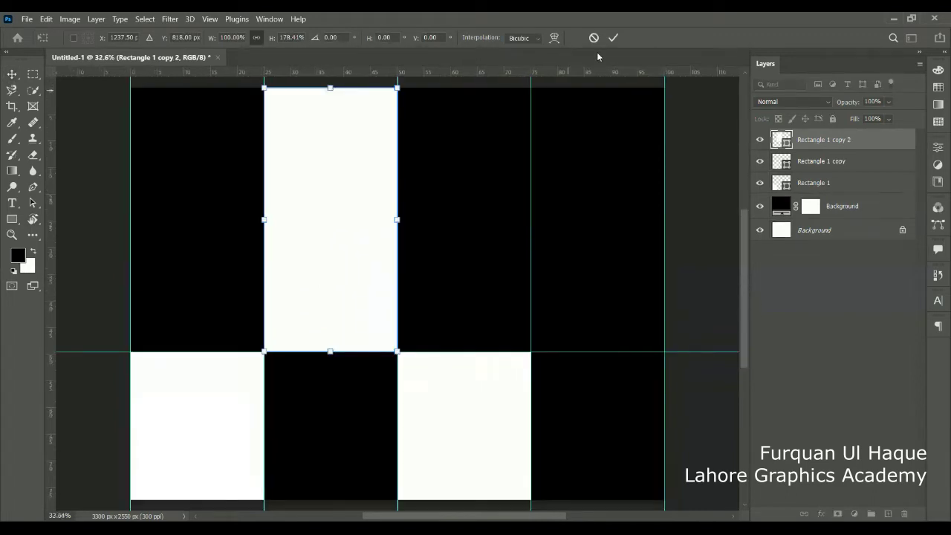
{"action": "left_click", "coordinate": [609, 36]}
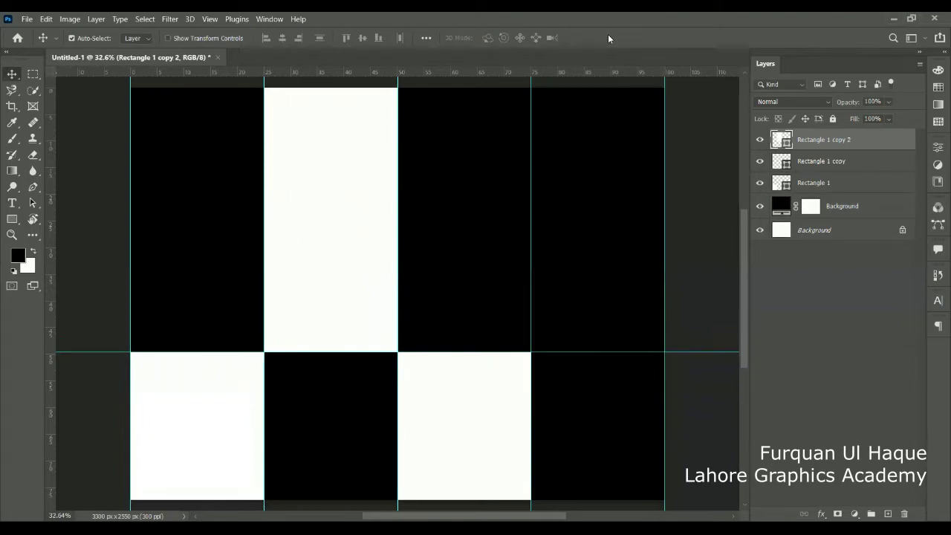
{"action": "left_click", "coordinate": [817, 184]}
{"action": "left_click", "coordinate": [828, 164]}
{"action": "left_click", "coordinate": [824, 140]}
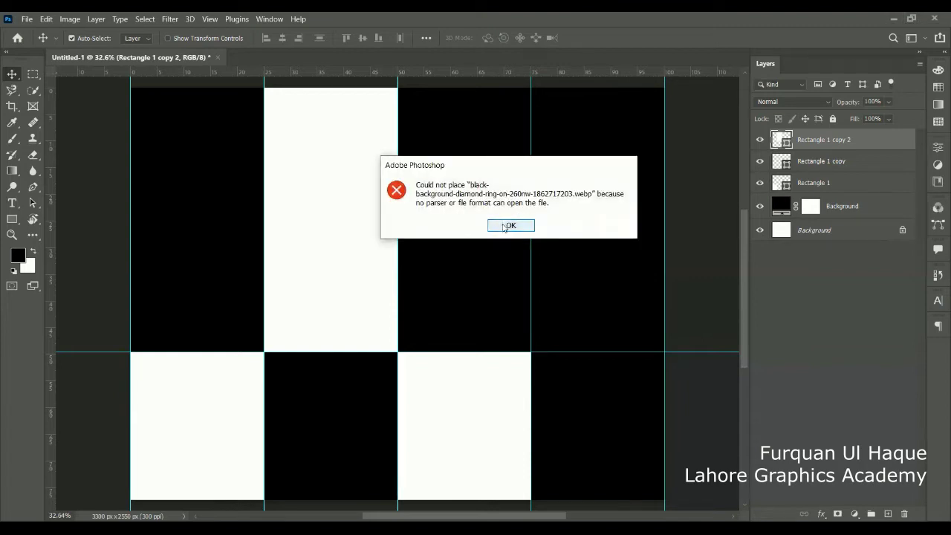
{"action": "left_click", "coordinate": [504, 227]}
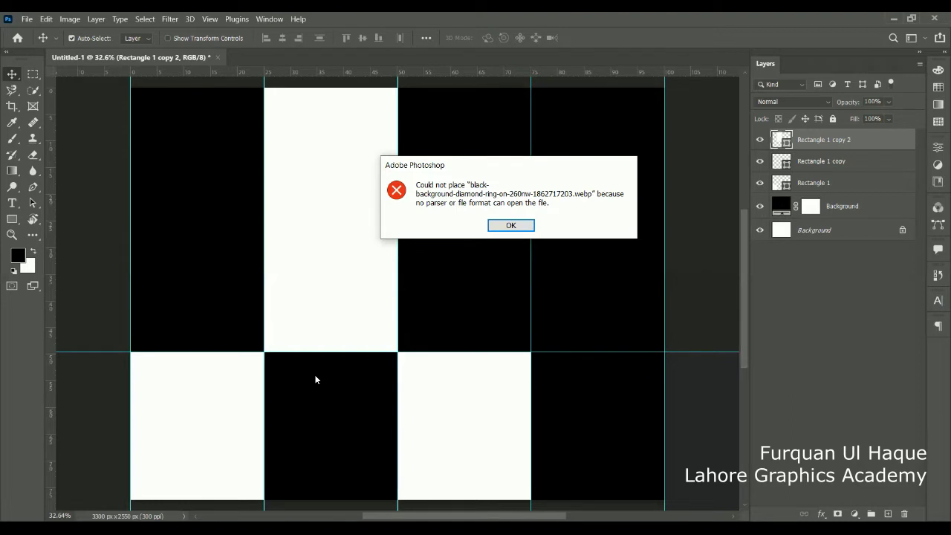
{"action": "left_click", "coordinate": [520, 231]}
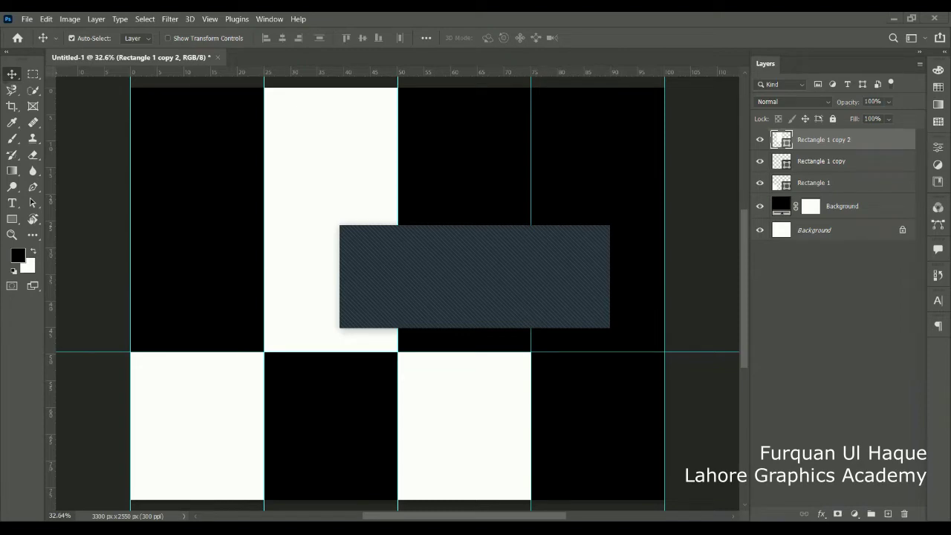
{"action": "left_click_drag", "start_coordinate": [475, 245], "coordinate": [479, 236]}
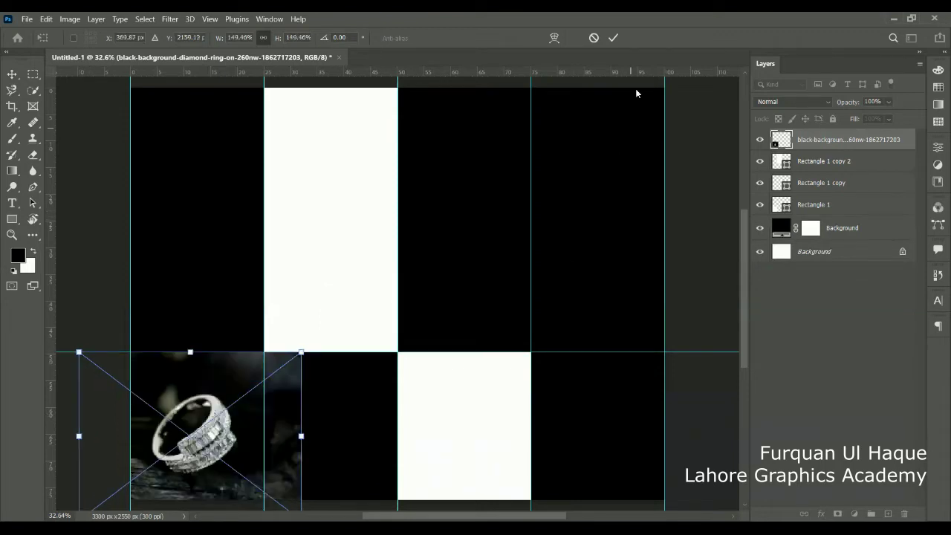
Commit the ring photo placement, rename its layer to 1, and hide it.
{"action": "left_click", "coordinate": [613, 37]}
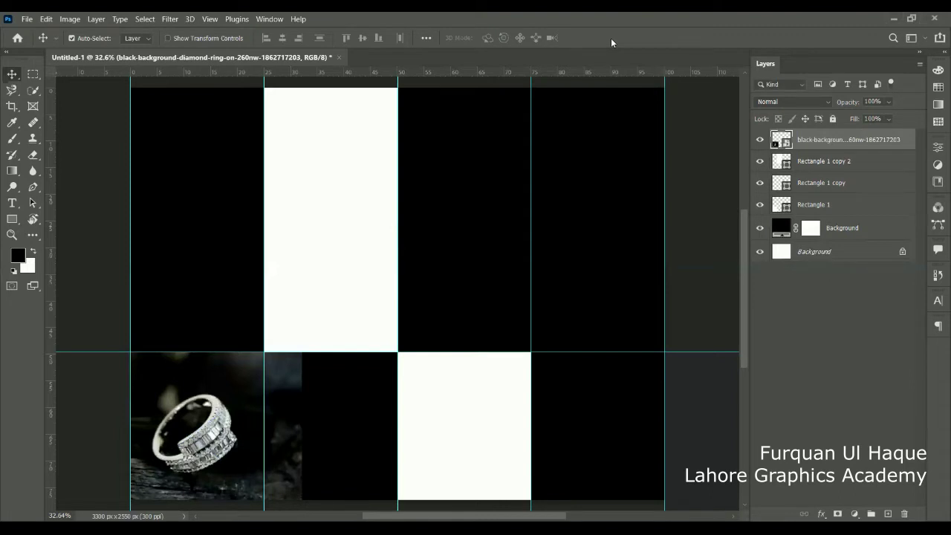
{"action": "double_click", "coordinate": [812, 140]}
{"action": "type", "text": "1"}
{"action": "key", "text": "Return"}
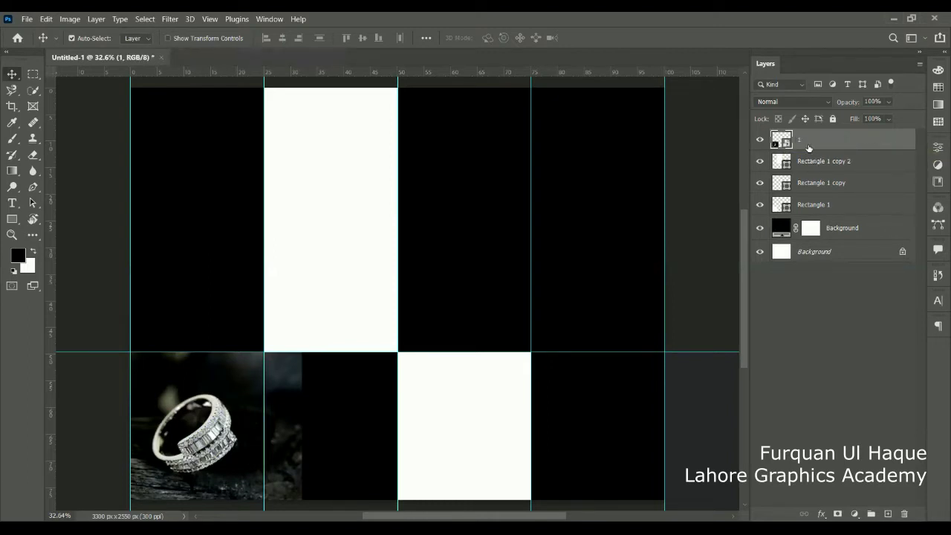
{"action": "left_click", "coordinate": [759, 139]}
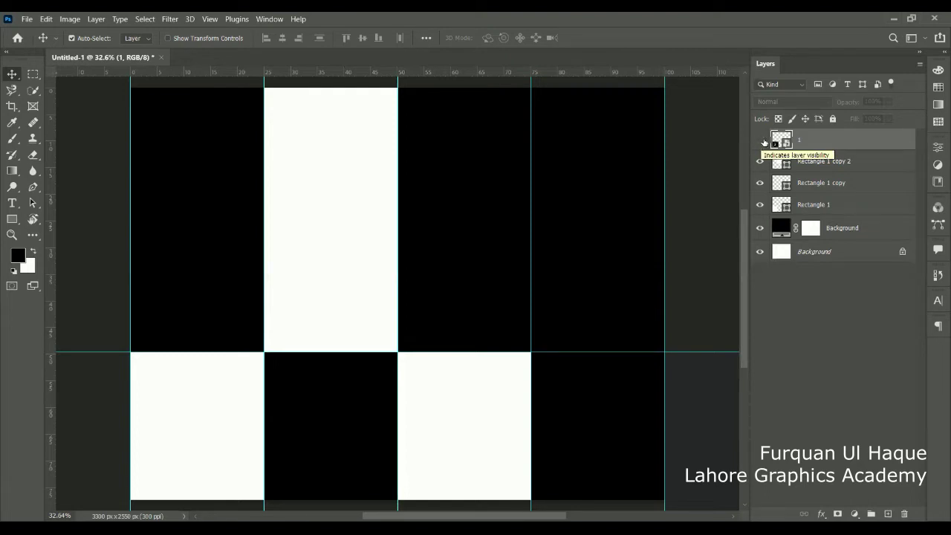
Zoom to 50% and toggle the ring photo layer to inspect the cell beneath.
{"action": "left_click", "coordinate": [760, 140]}
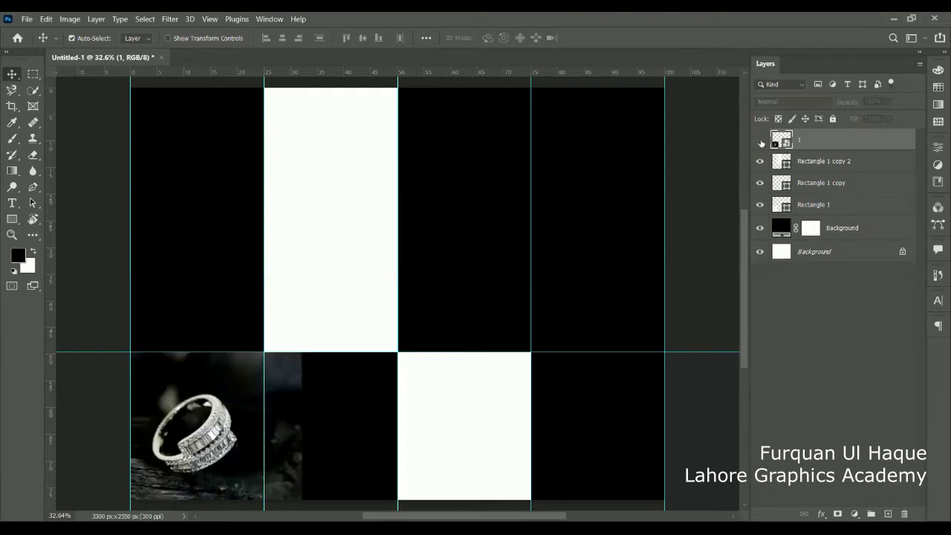
{"action": "left_click", "coordinate": [759, 140]}
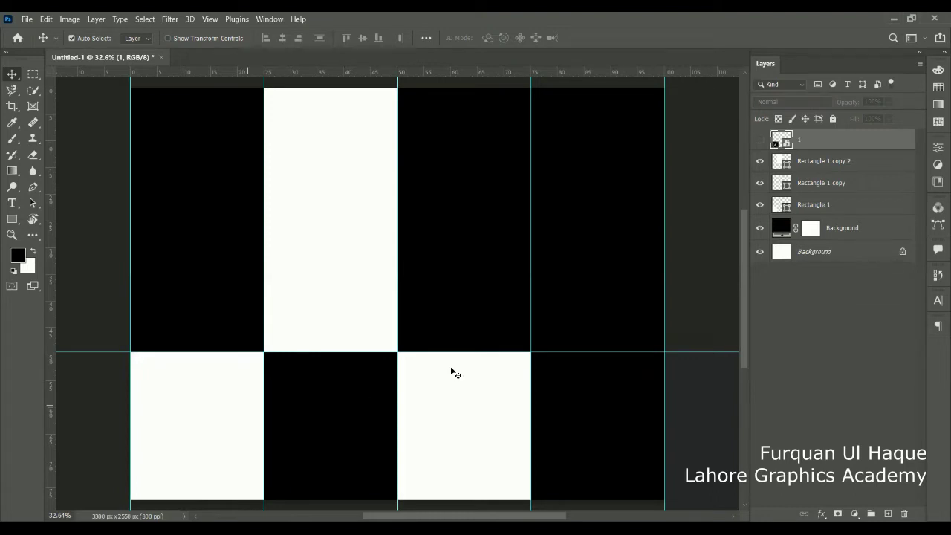
{"action": "left_click", "coordinate": [759, 140]}
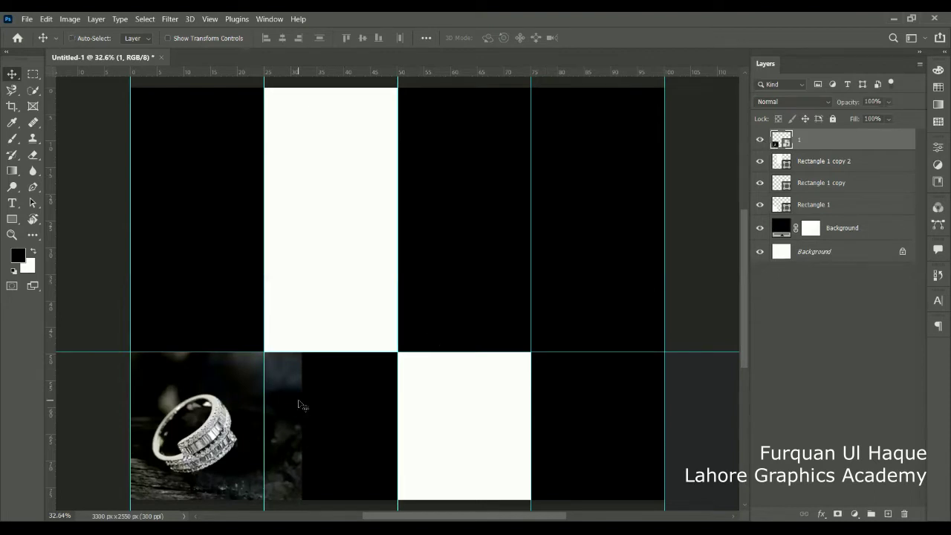
{"action": "key", "text": "ctrl+plus"}
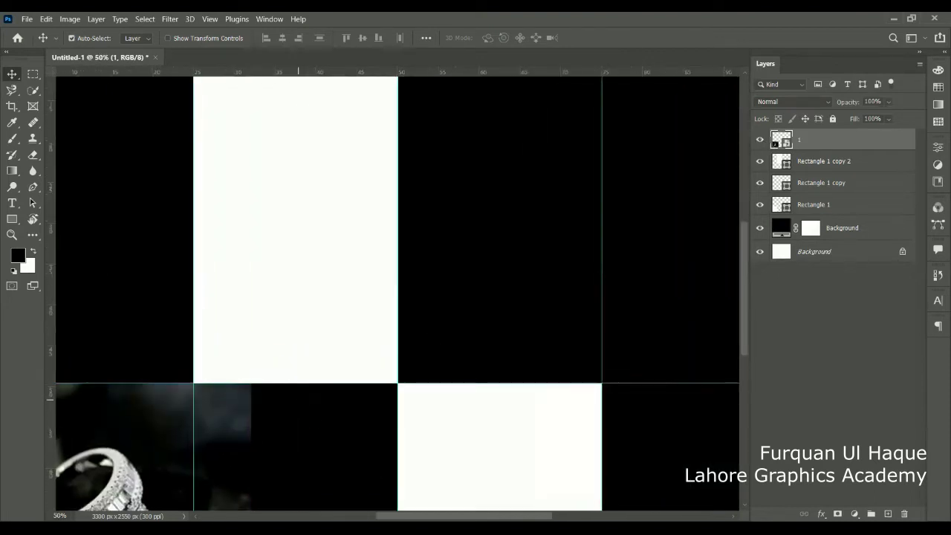
{"action": "left_click_drag", "start_coordinate": [460, 515], "coordinate": [396, 515]}
{"action": "left_click_drag", "start_coordinate": [741, 270], "coordinate": [742, 318]}
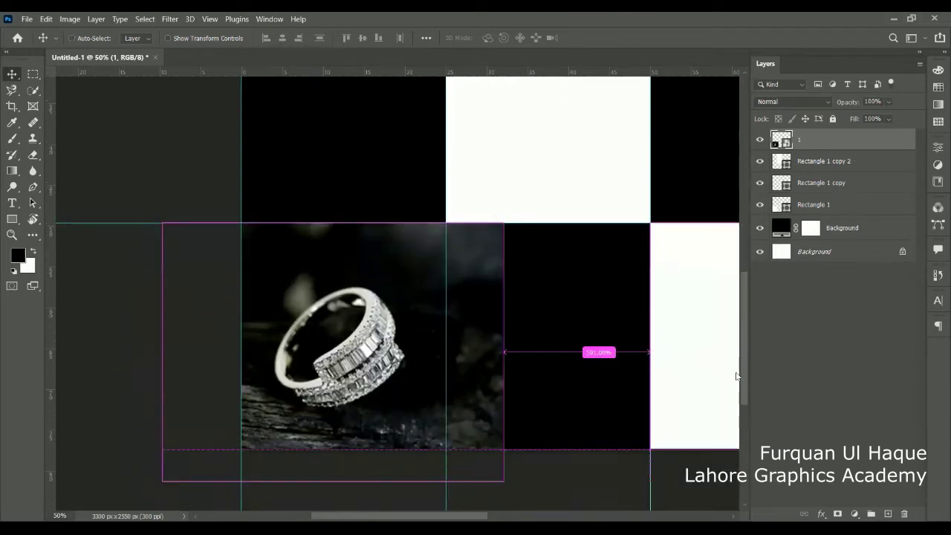
{"action": "left_click", "coordinate": [830, 388]}
{"action": "left_click", "coordinate": [759, 139]}
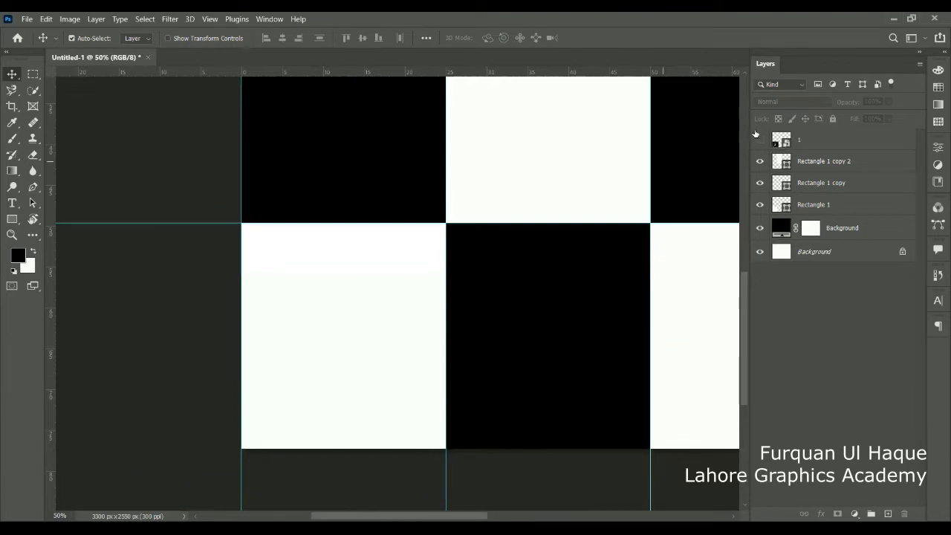
{"action": "left_click", "coordinate": [758, 139]}
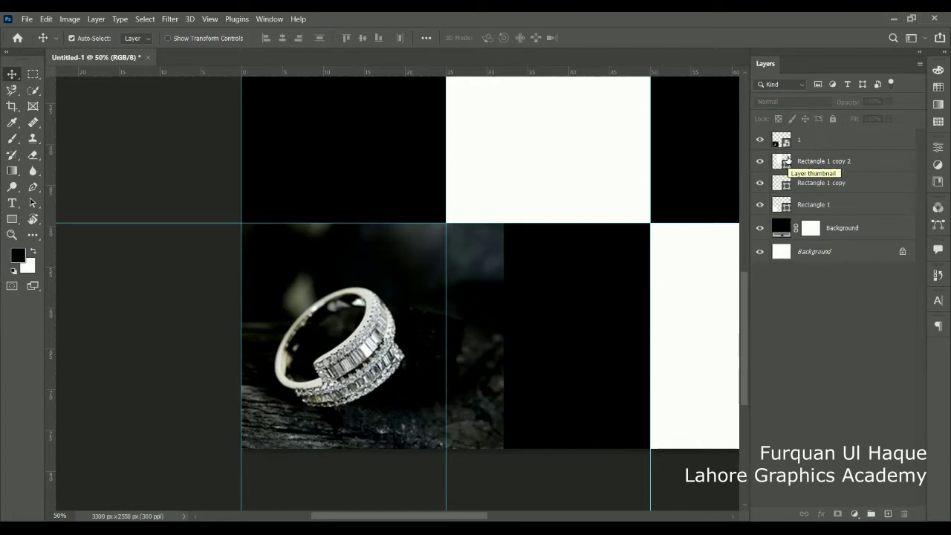
Hide Rectangle 1 copy and Rectangle 1 copy 2, keeping the ring photo visible and selected.
{"action": "left_click", "coordinate": [760, 183]}
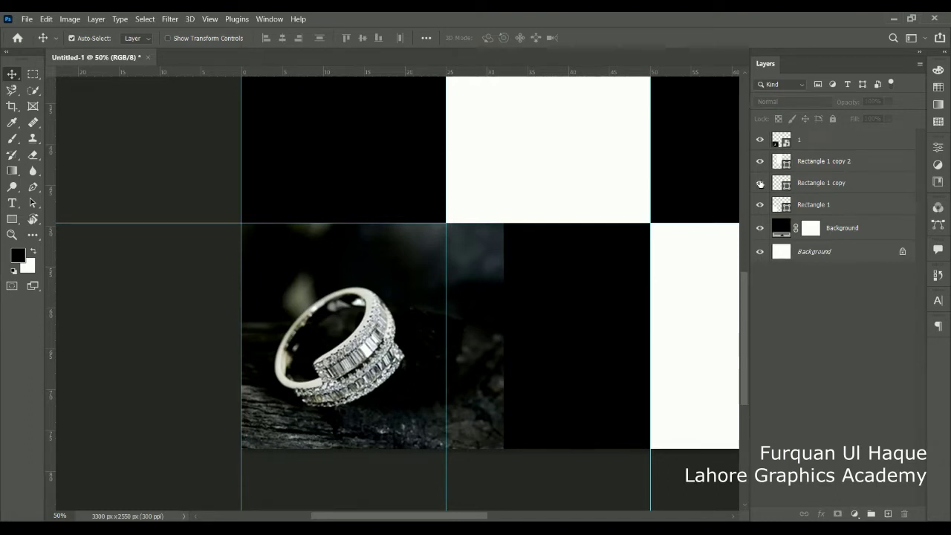
{"action": "left_click", "coordinate": [759, 161]}
{"action": "left_click", "coordinate": [759, 139]}
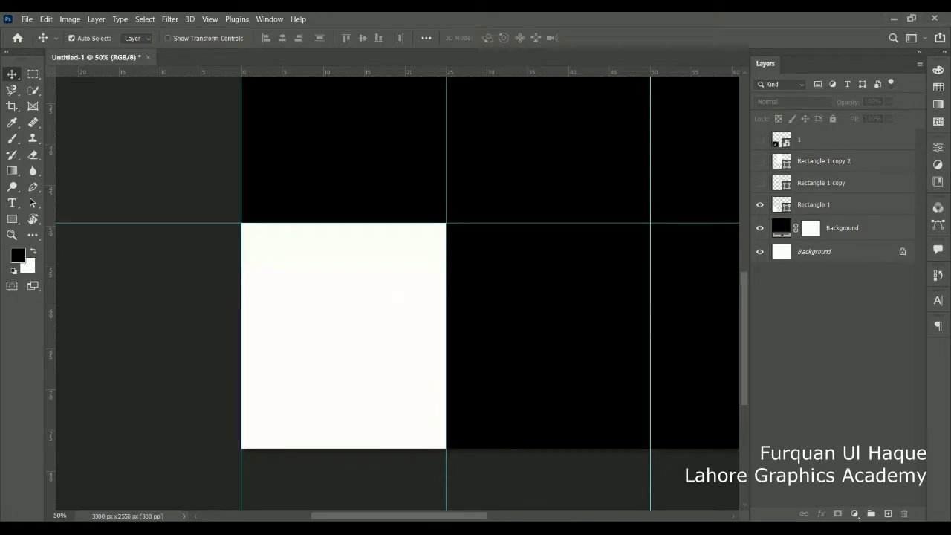
{"action": "scroll", "coordinate": [397, 293], "scroll_direction": "right", "scroll_amount": 1}
{"action": "scroll", "coordinate": [397, 293], "scroll_direction": "right", "scroll_amount": 2}
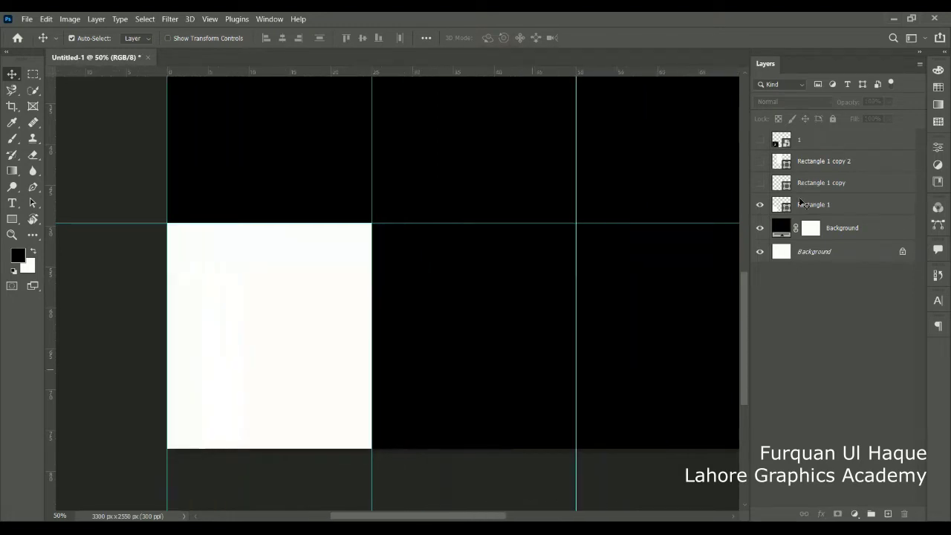
{"action": "left_click", "coordinate": [760, 140]}
{"action": "left_click", "coordinate": [780, 142]}
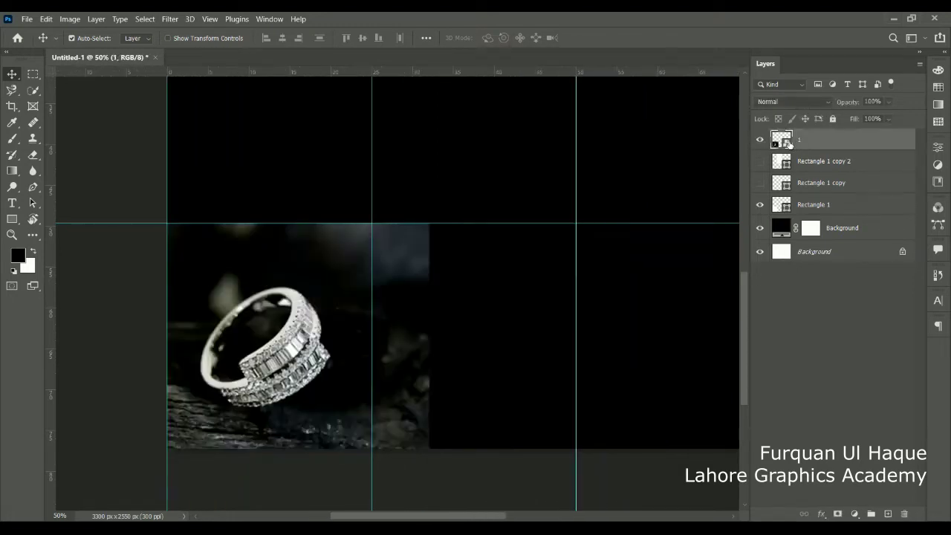
Move layer 1 directly above Rectangle 1 and clip the ring photo to it.
{"action": "left_click_drag", "start_coordinate": [780, 142], "coordinate": [780, 193]}
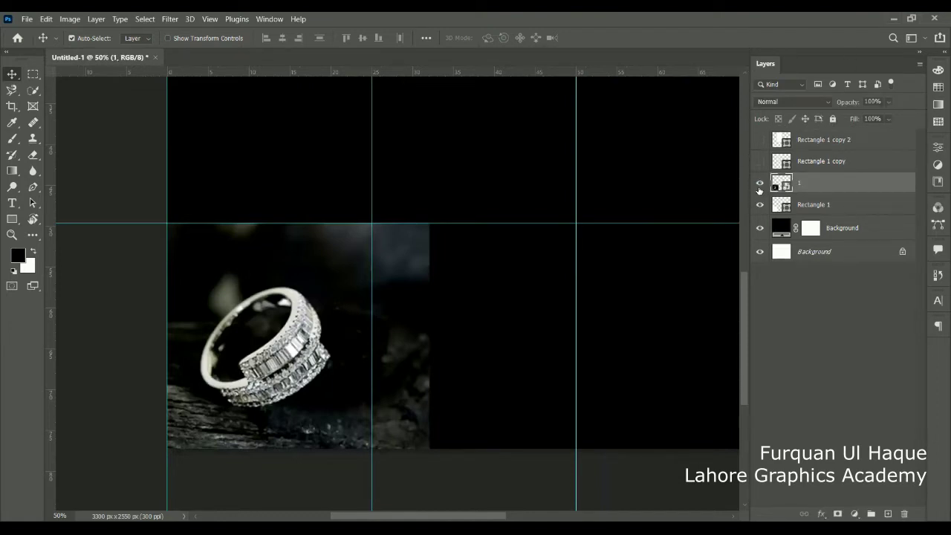
{"action": "left_click", "coordinate": [760, 184]}
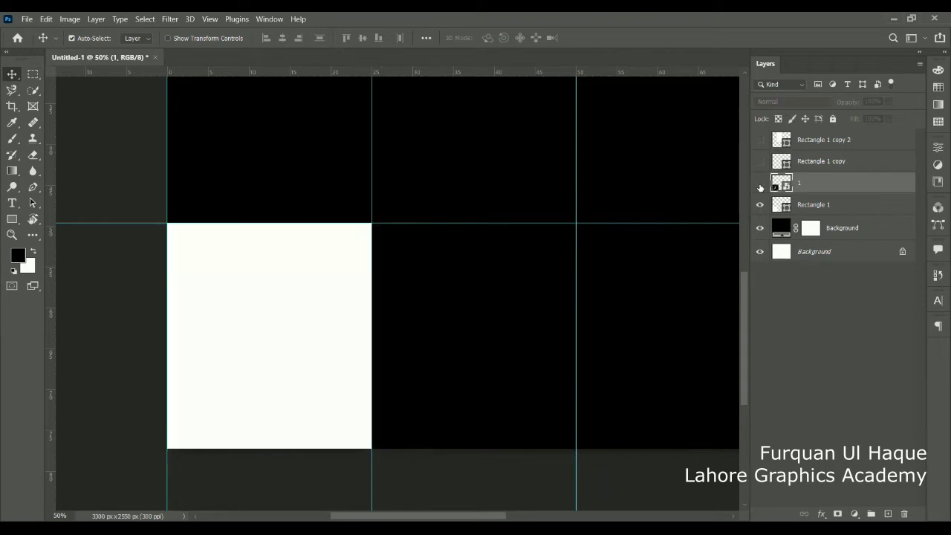
{"action": "left_click", "coordinate": [759, 206]}
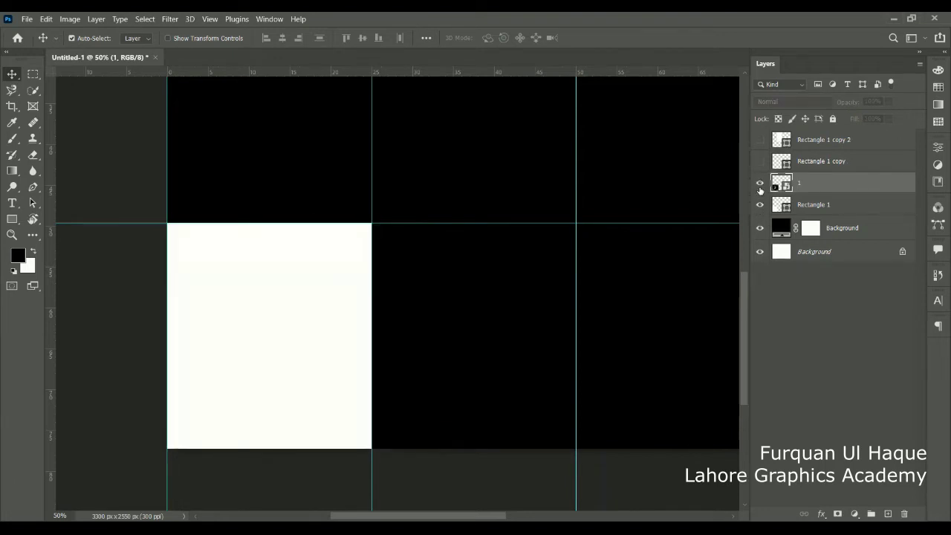
{"action": "left_click", "coordinate": [760, 183]}
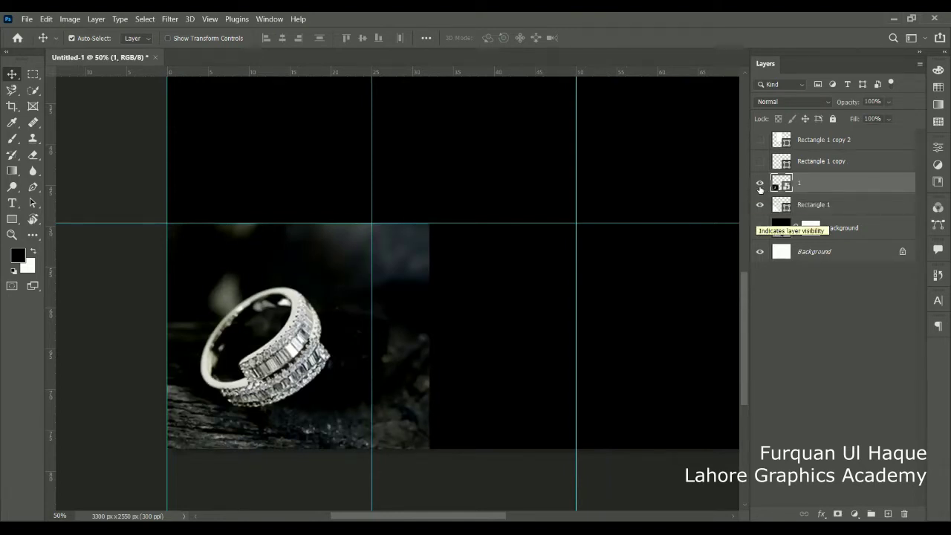
{"action": "left_click", "coordinate": [759, 185]}
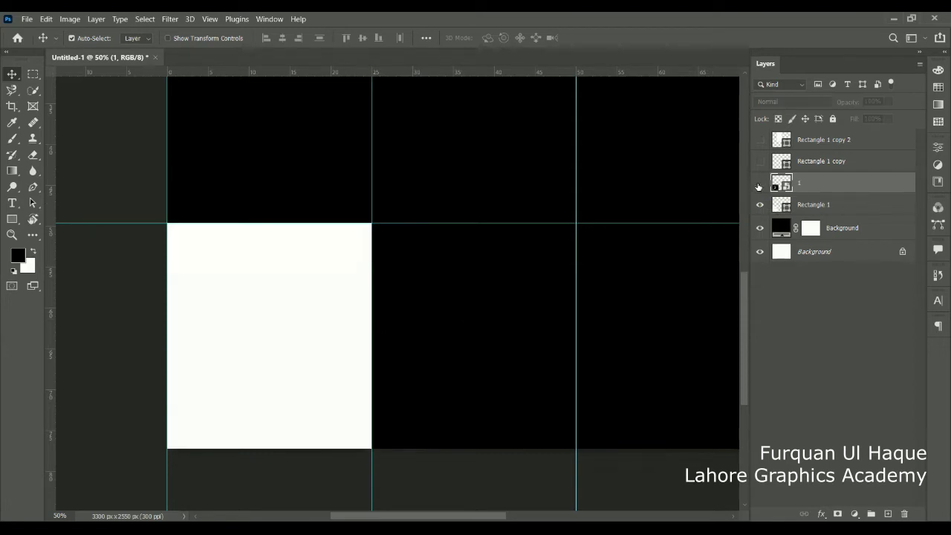
{"action": "left_click", "coordinate": [759, 185]}
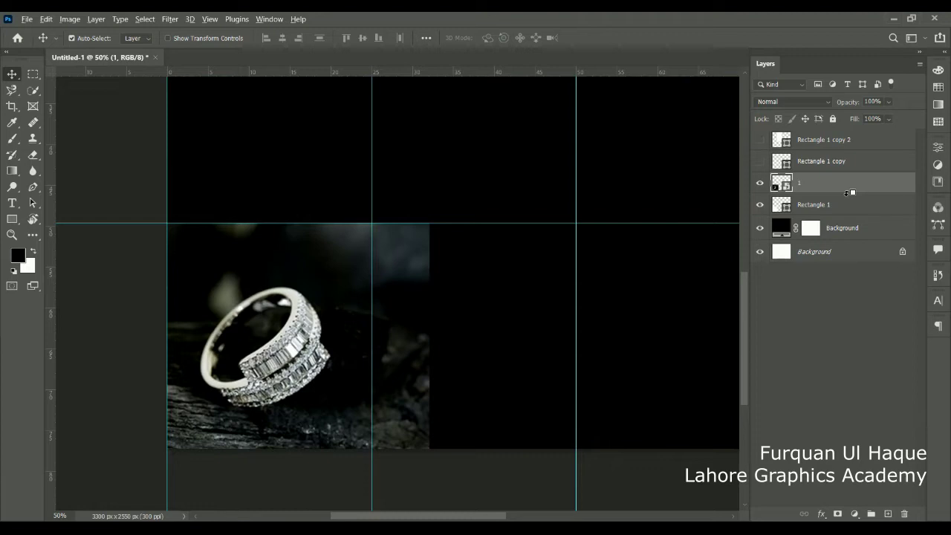
{"action": "left_click", "coordinate": [849, 192], "text": "alt"}
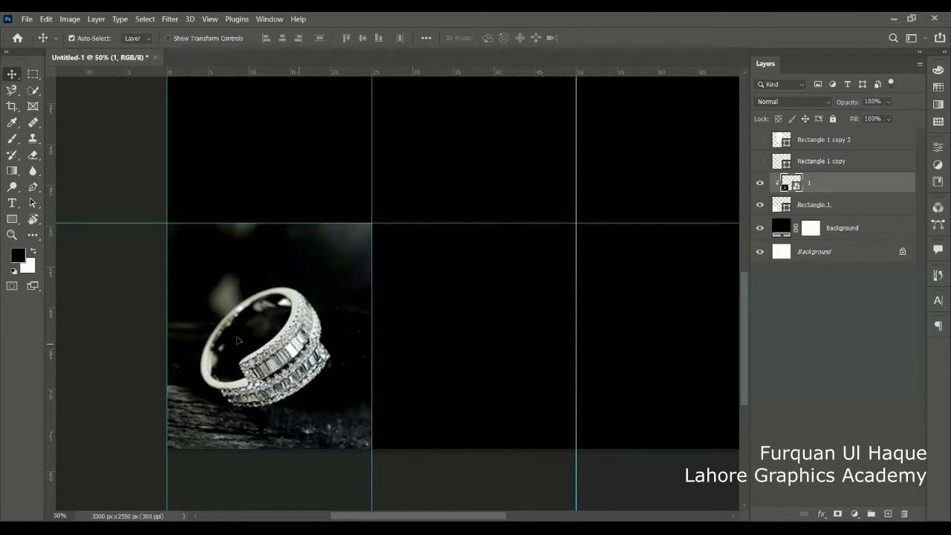
Nudge the ring photo within the cell and enlarge it to about 165%.
{"action": "left_click_drag", "start_coordinate": [302, 341], "coordinate": [303, 340]}
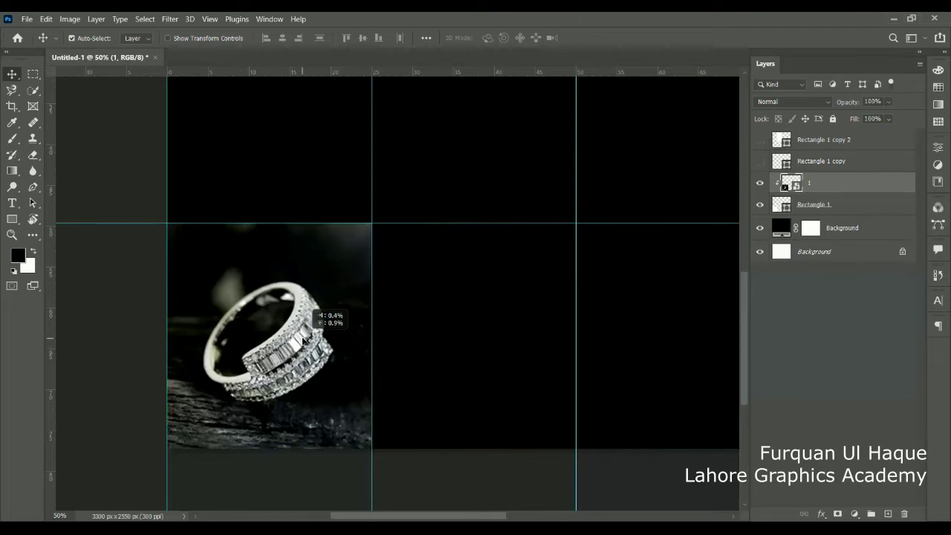
{"action": "left_click_drag", "start_coordinate": [302, 340], "coordinate": [304, 342]}
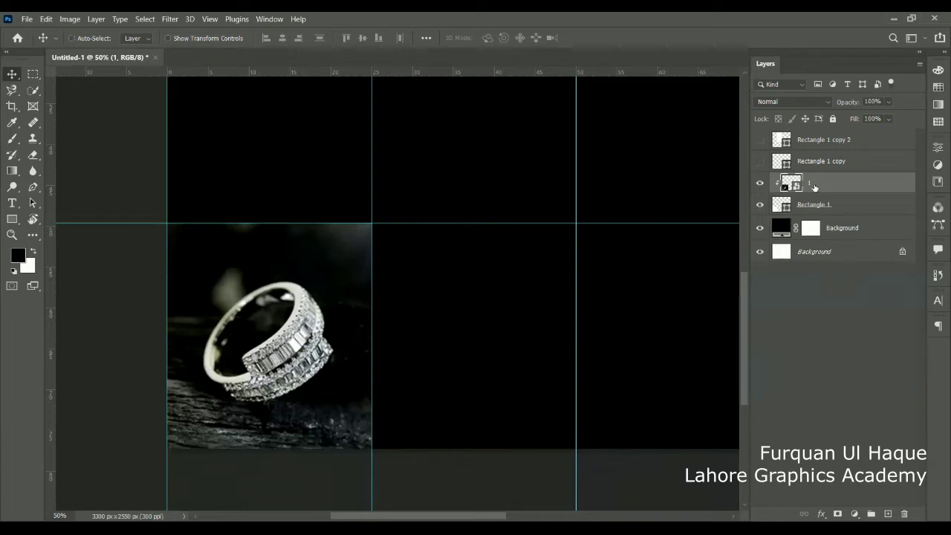
{"action": "key", "text": "ctrl+t"}
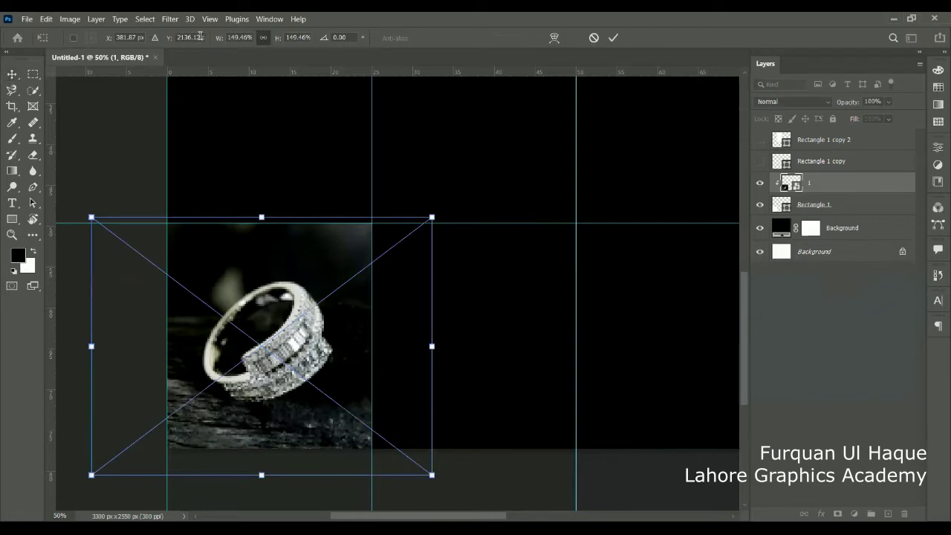
{"action": "left_click_drag", "start_coordinate": [219, 37], "coordinate": [282, 36]}
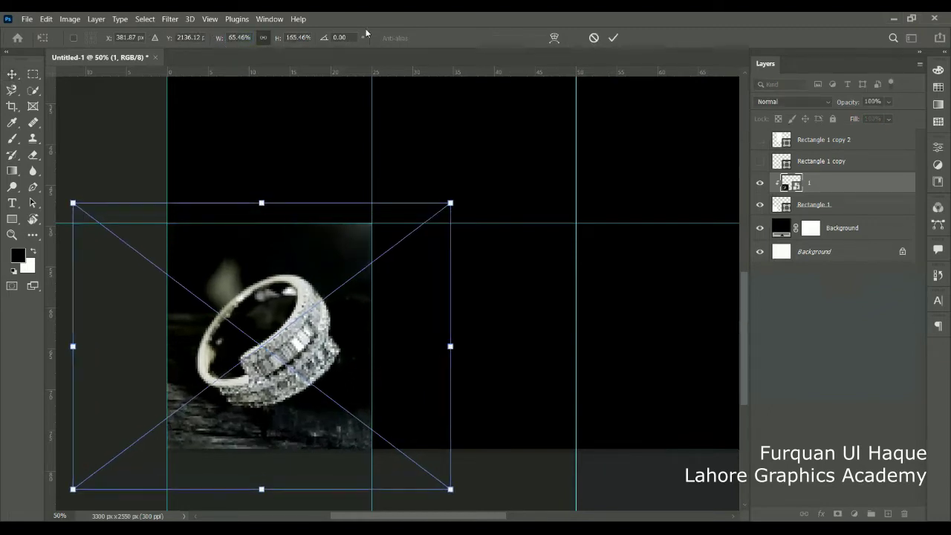
{"action": "left_click", "coordinate": [613, 37]}
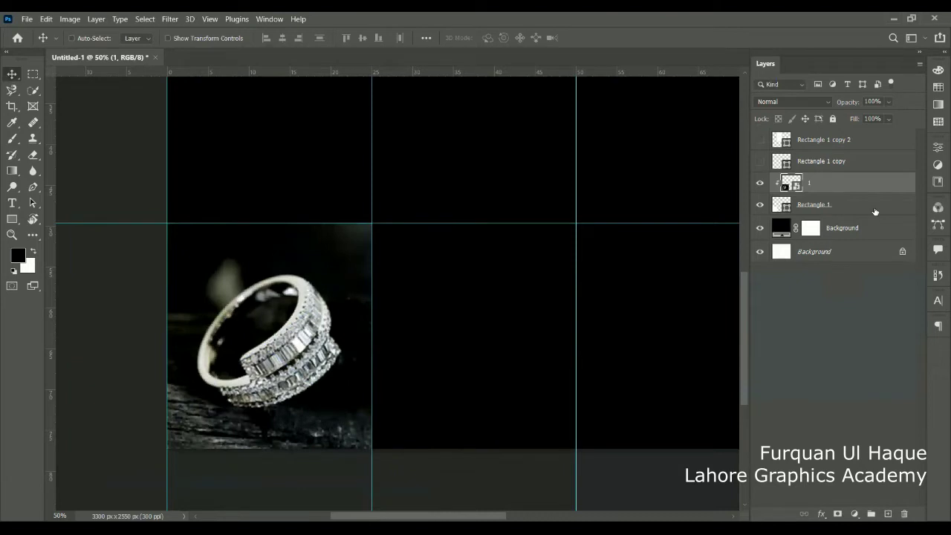
Group the ring photo with Rectangle 1 as Image 1 and show Rectangle 1 copy.
{"action": "left_click", "coordinate": [874, 205], "text": "shift"}
{"action": "key", "text": "ctrl+g"}
{"action": "double_click", "coordinate": [821, 186]}
{"action": "type", "text": "Image 1"}
{"action": "key", "text": "Return"}
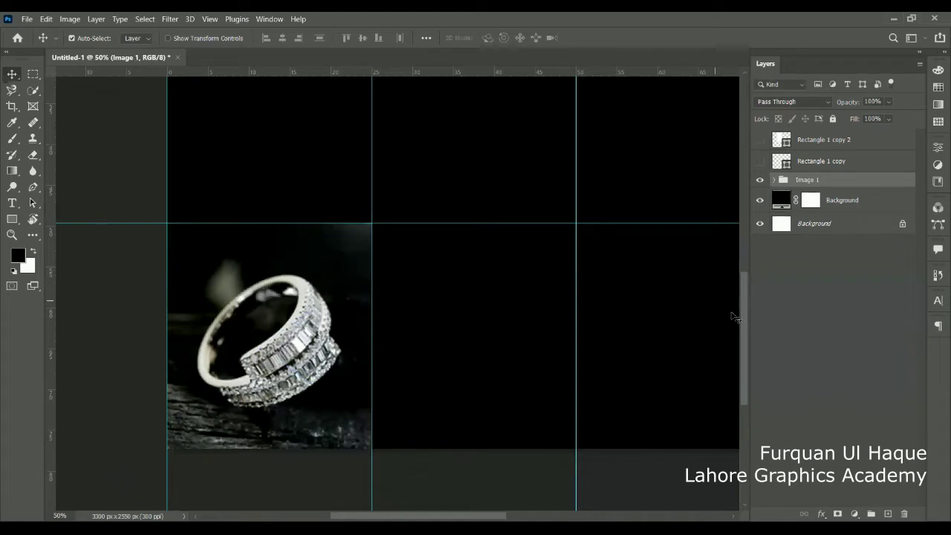
{"action": "left_click", "coordinate": [760, 161]}
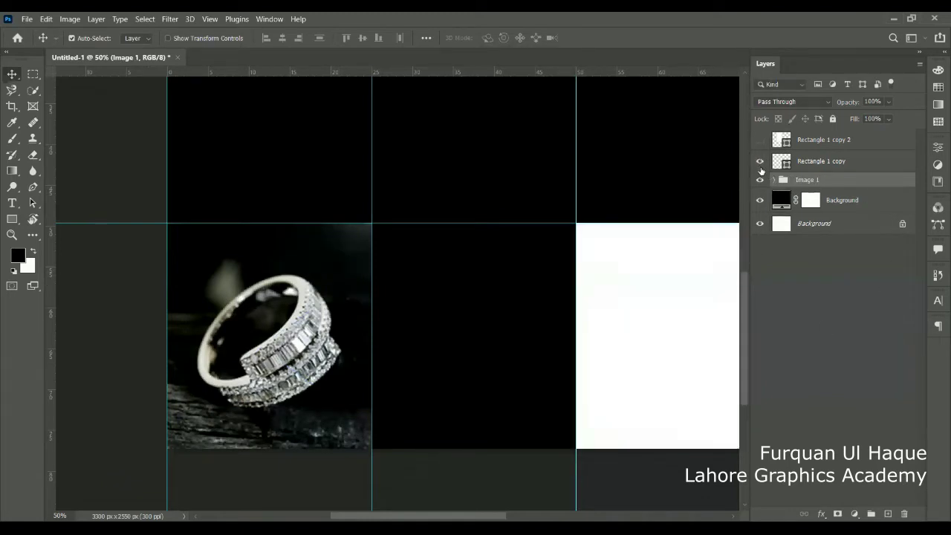
Place the close-up diamond ring photo and stack it above the second white cell.
{"action": "scroll", "coordinate": [398, 293], "scroll_direction": "right", "scroll_amount": 5}
{"action": "scroll", "coordinate": [398, 293], "scroll_direction": "right", "scroll_amount": 5}
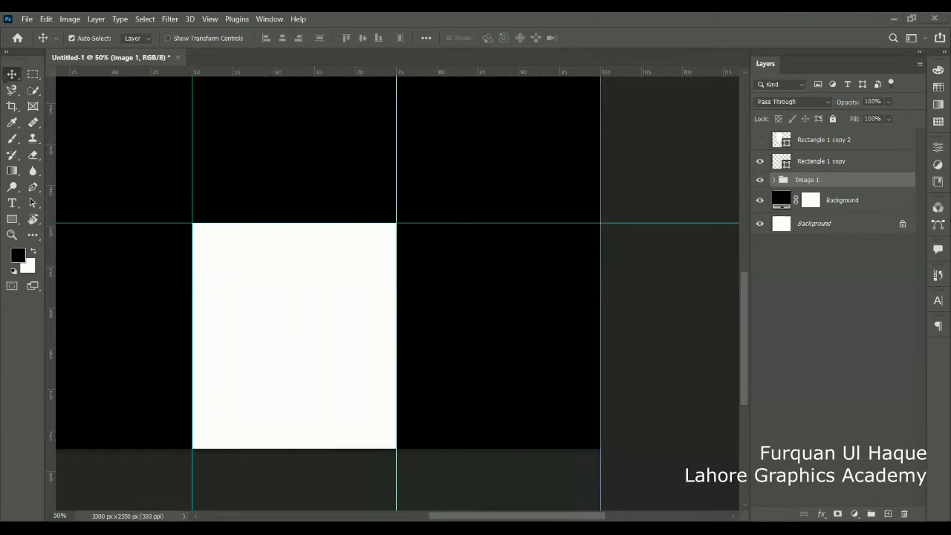
{"action": "left_click_drag", "start_coordinate": [358, 312], "coordinate": [359, 312]}
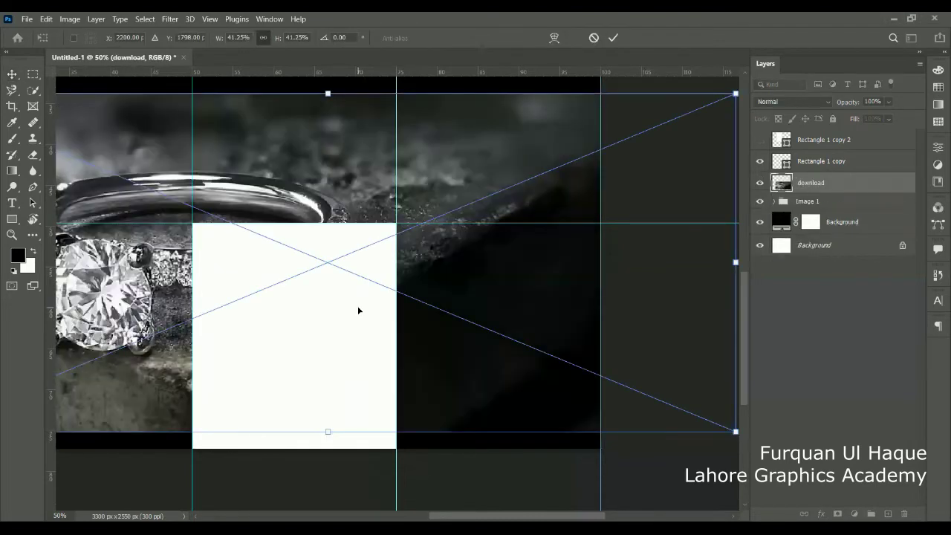
{"action": "left_click", "coordinate": [614, 37]}
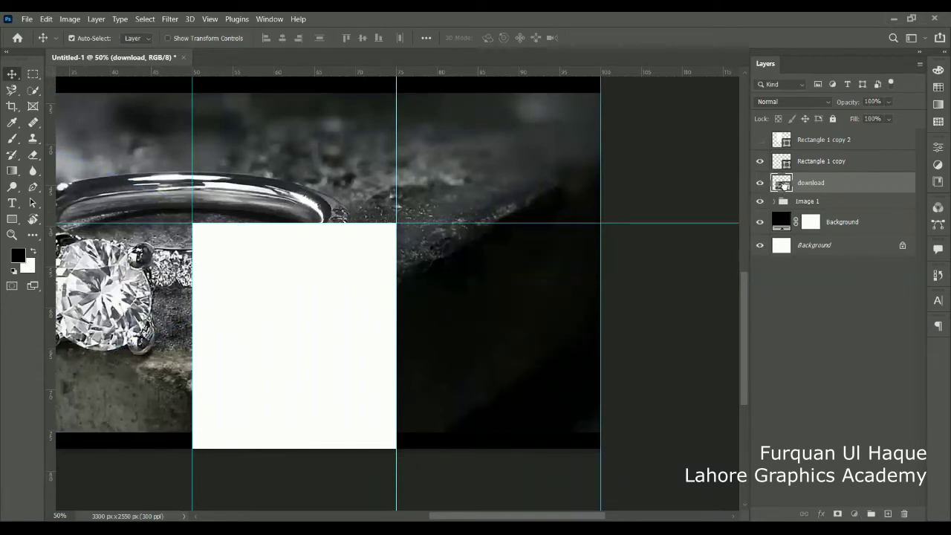
{"action": "left_click_drag", "start_coordinate": [783, 184], "coordinate": [785, 157]}
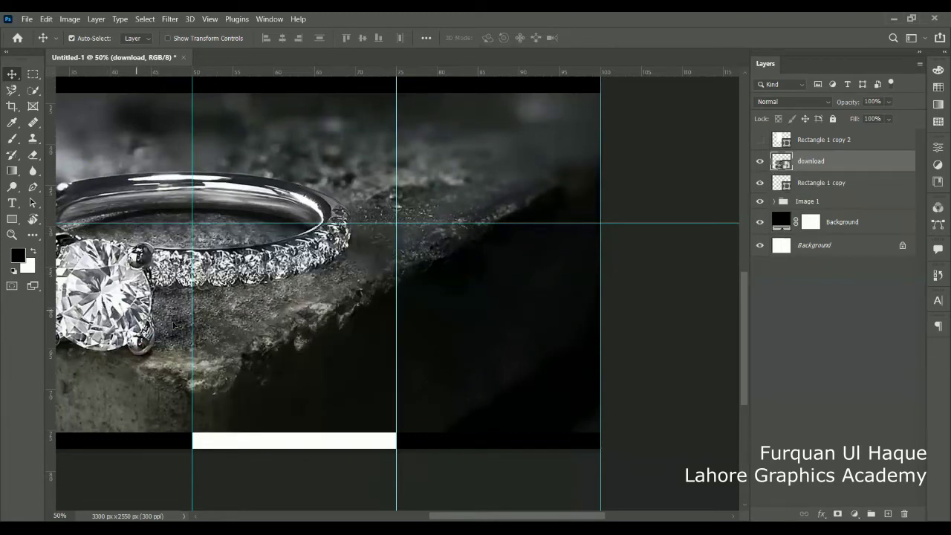
Shift the ring photo right and down, then clip it inside the white cell.
{"action": "left_click_drag", "start_coordinate": [339, 386], "coordinate": [536, 460]}
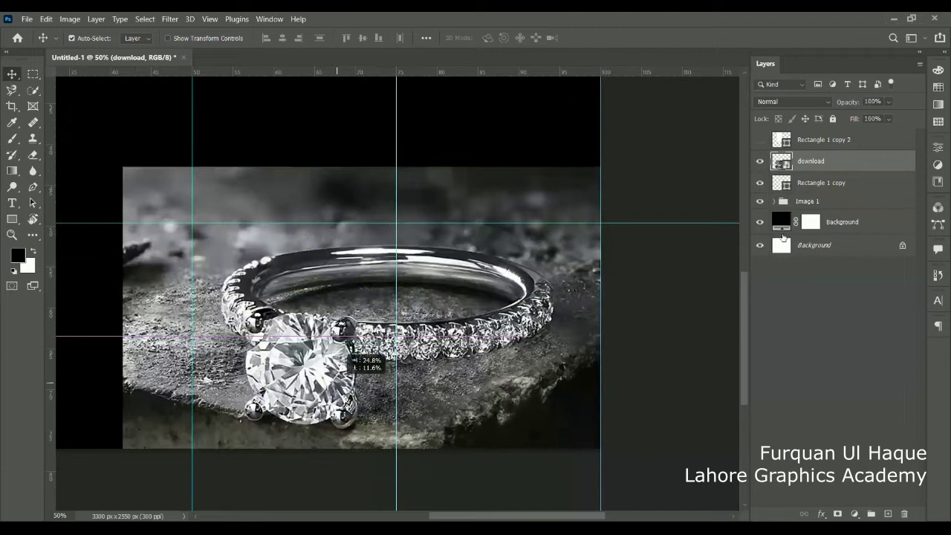
{"action": "left_click", "coordinate": [760, 162]}
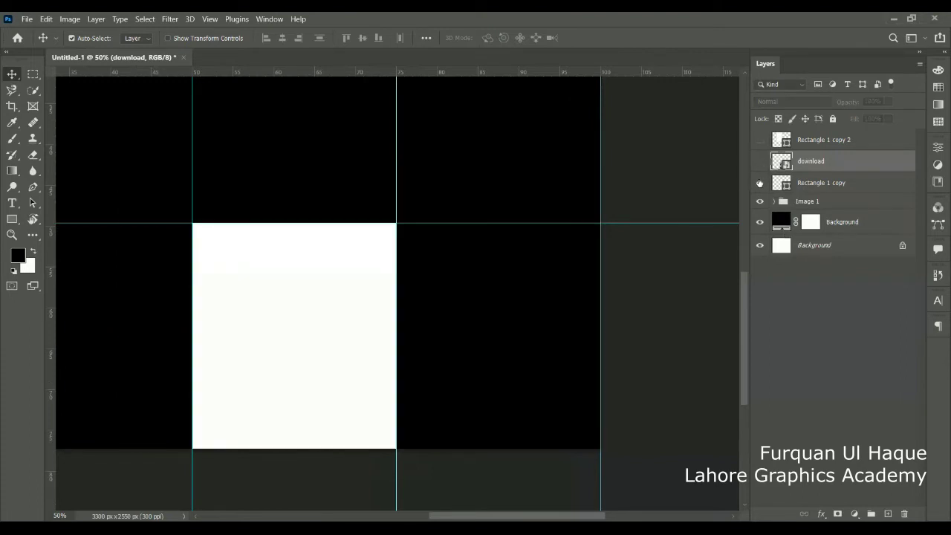
{"action": "left_click", "coordinate": [759, 183]}
{"action": "left_click", "coordinate": [759, 183]}
{"action": "left_click", "coordinate": [759, 161]}
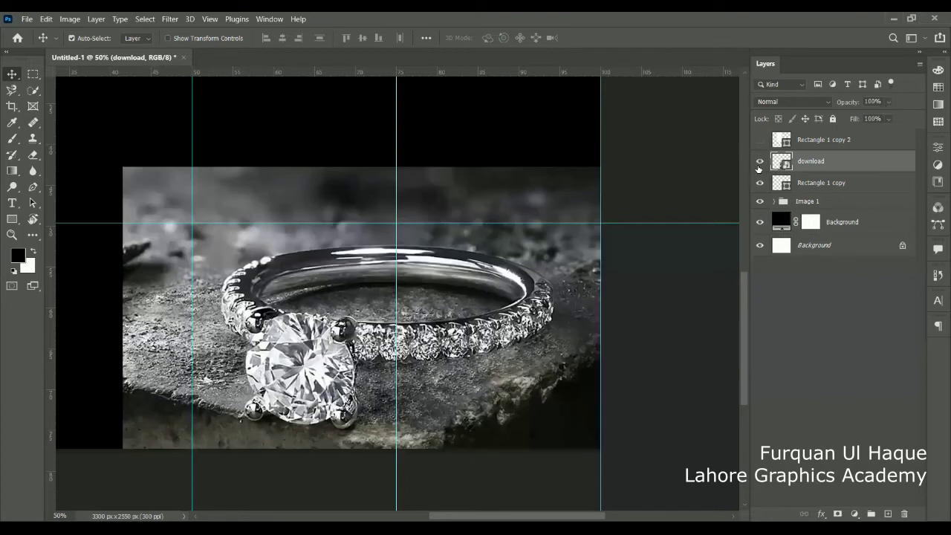
{"action": "left_click", "coordinate": [856, 168], "text": "alt"}
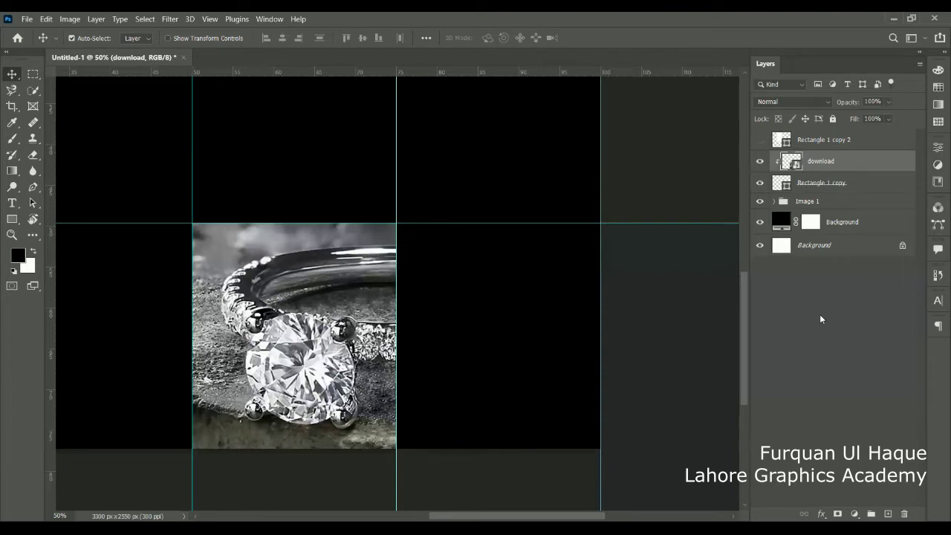
Scale the ring photo to about 30% and move it left to frame the diamond.
{"action": "key", "text": "ctrl+t"}
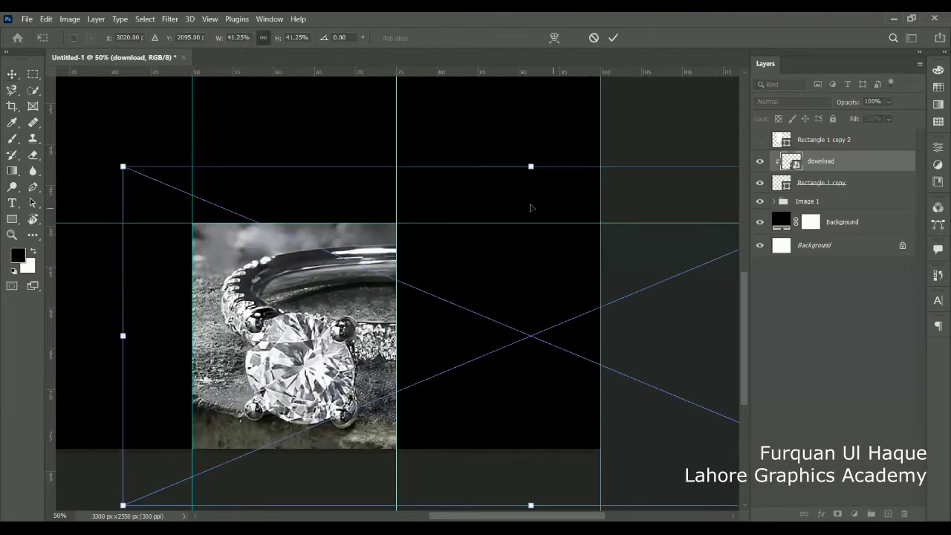
{"action": "left_click_drag", "start_coordinate": [219, 41], "coordinate": [212, 46]}
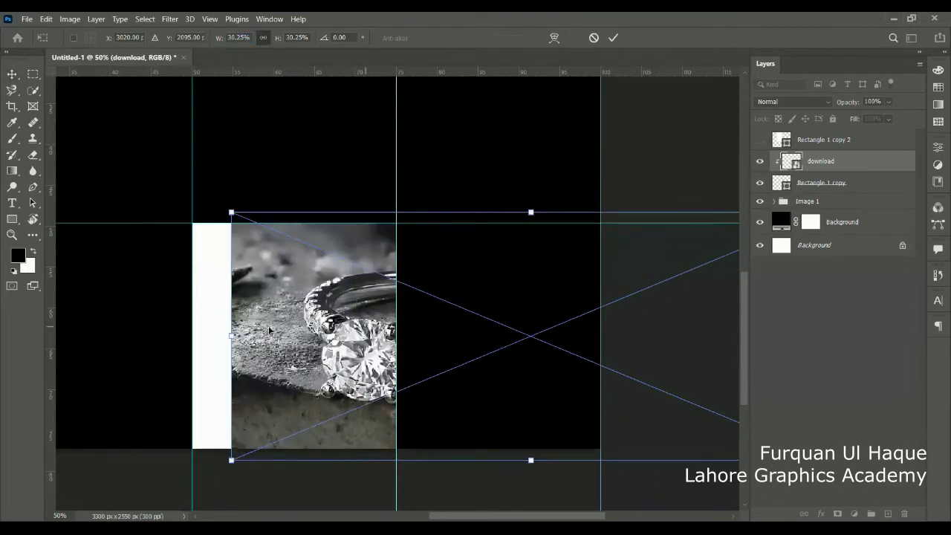
{"action": "left_click_drag", "start_coordinate": [270, 330], "coordinate": [163, 330]}
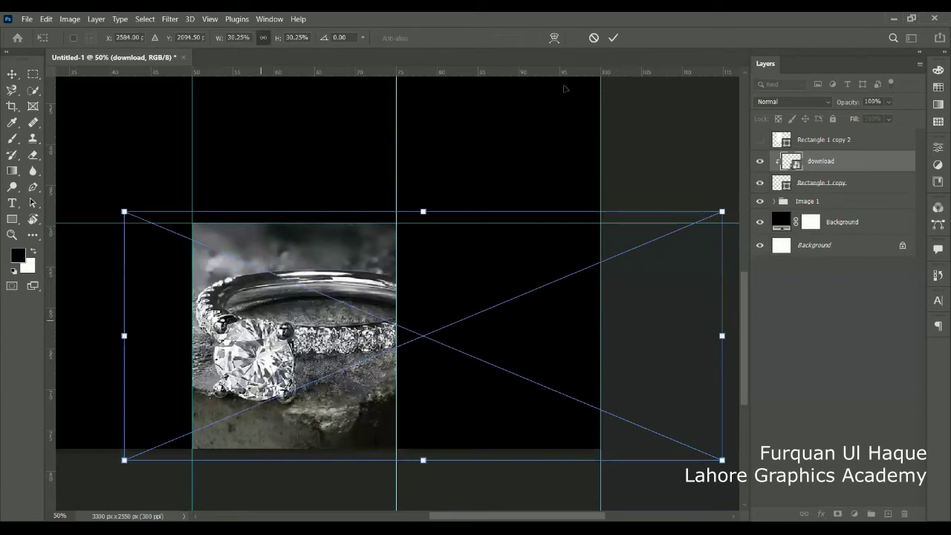
{"action": "left_click", "coordinate": [613, 38]}
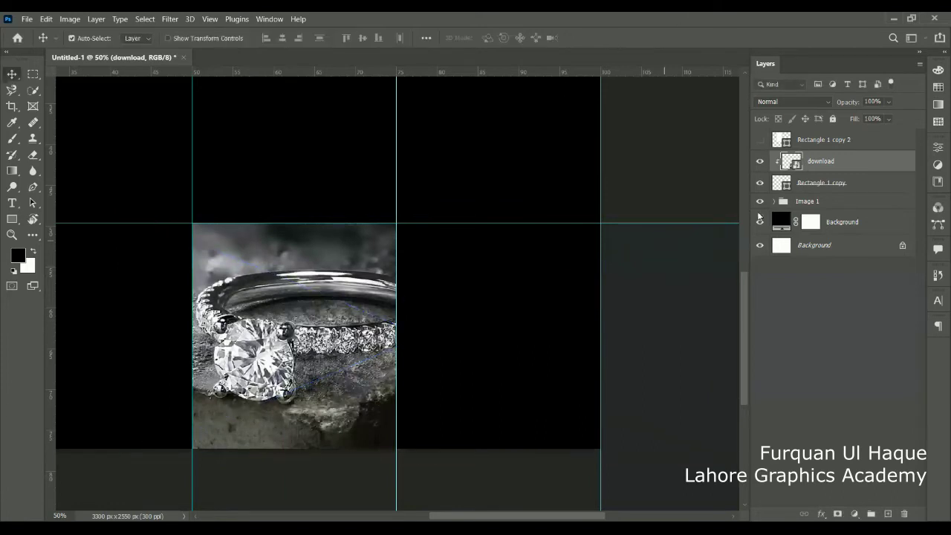
Group the ring photo with its cell as Image 2 and show Rectangle 1 copy 2.
{"action": "left_click", "coordinate": [865, 182], "text": "shift"}
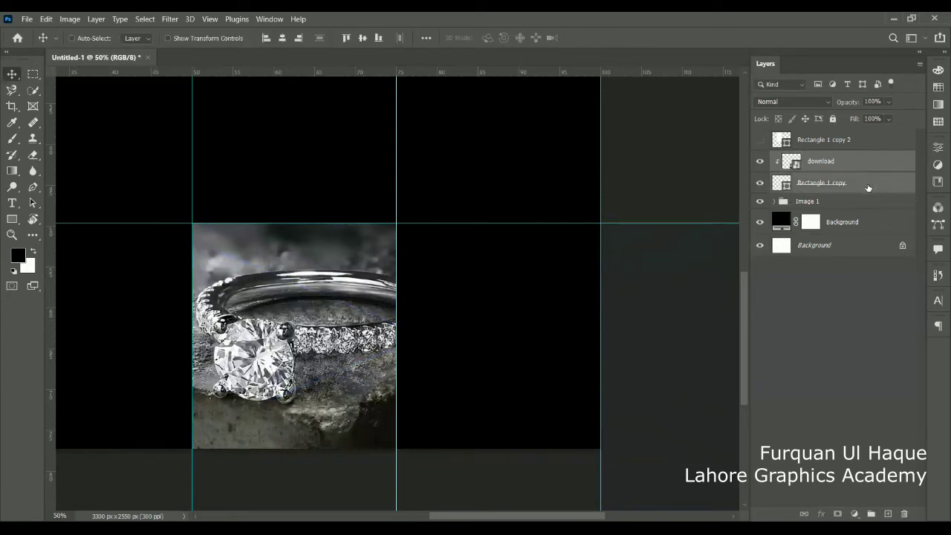
{"action": "key", "text": "ctrl+g"}
{"action": "double_click", "coordinate": [806, 157]}
{"action": "type", "text": "Briage 2"}
{"action": "key", "text": "Return"}
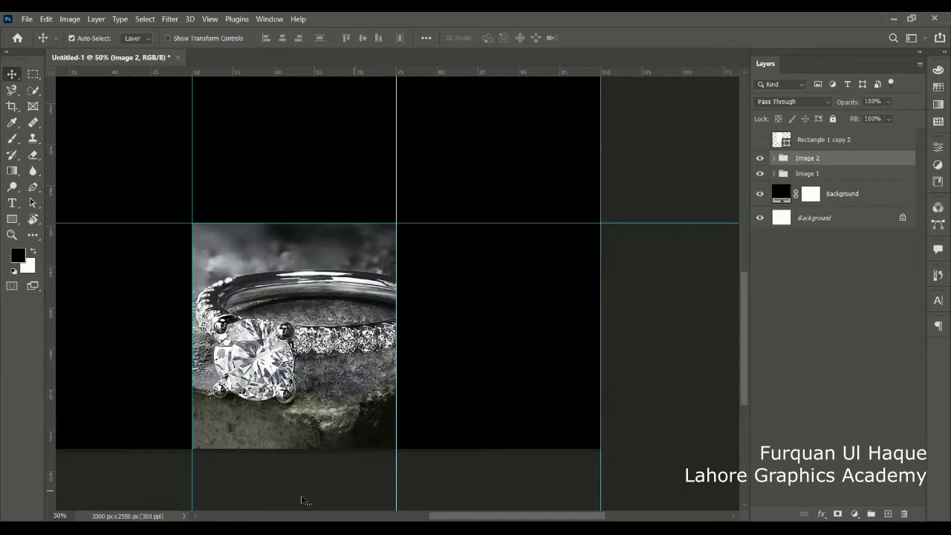
{"action": "left_click", "coordinate": [760, 141]}
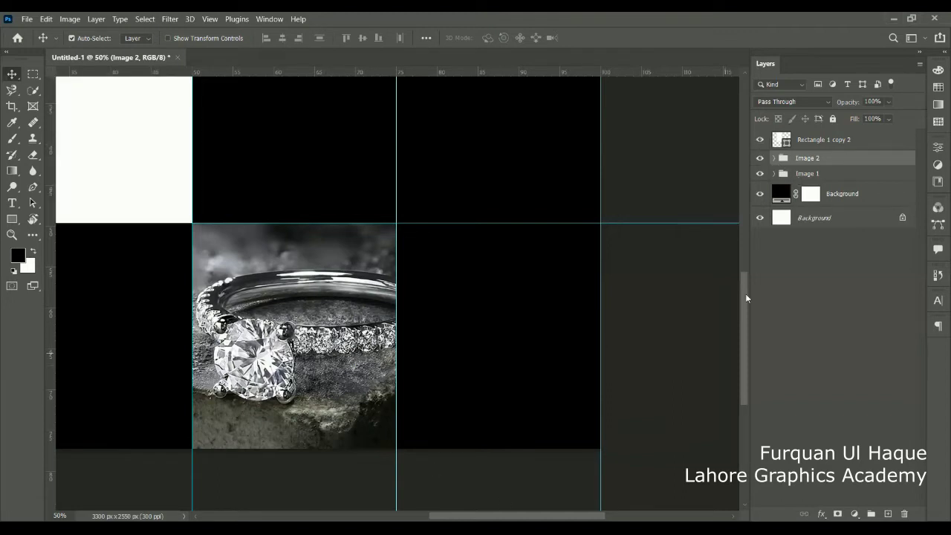
Place a watch photo above the top white cell, clip it in, and shrink and position it.
{"action": "scroll", "coordinate": [745, 283], "scroll_direction": "down", "scroll_amount": 2}
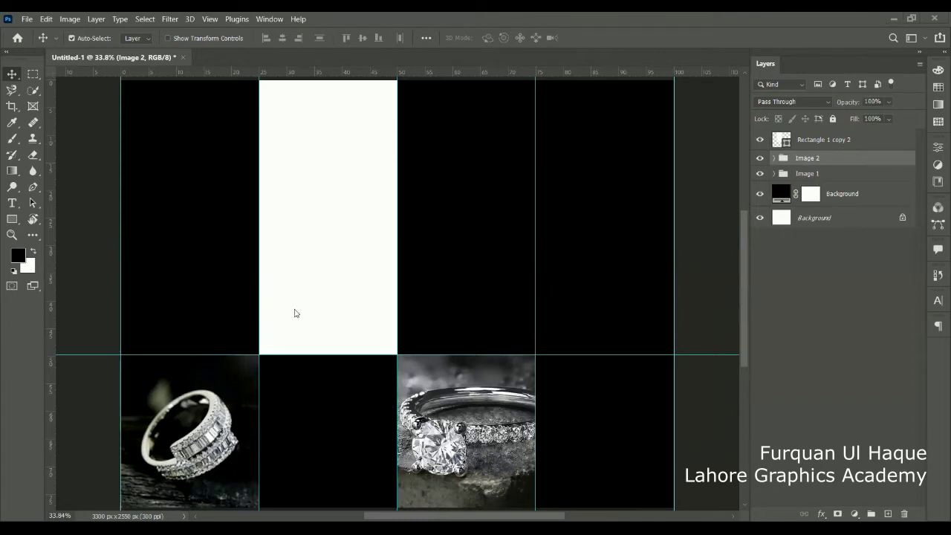
{"action": "left_click", "coordinate": [614, 37]}
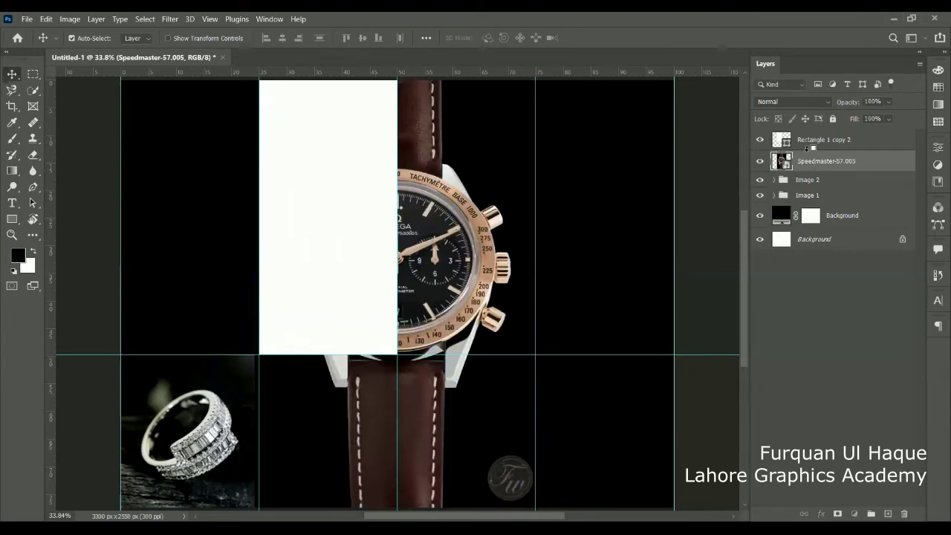
{"action": "key", "text": "ctrl+bracketright"}
{"action": "left_click", "coordinate": [808, 147], "text": "alt"}
{"action": "key", "text": "ctrl+t"}
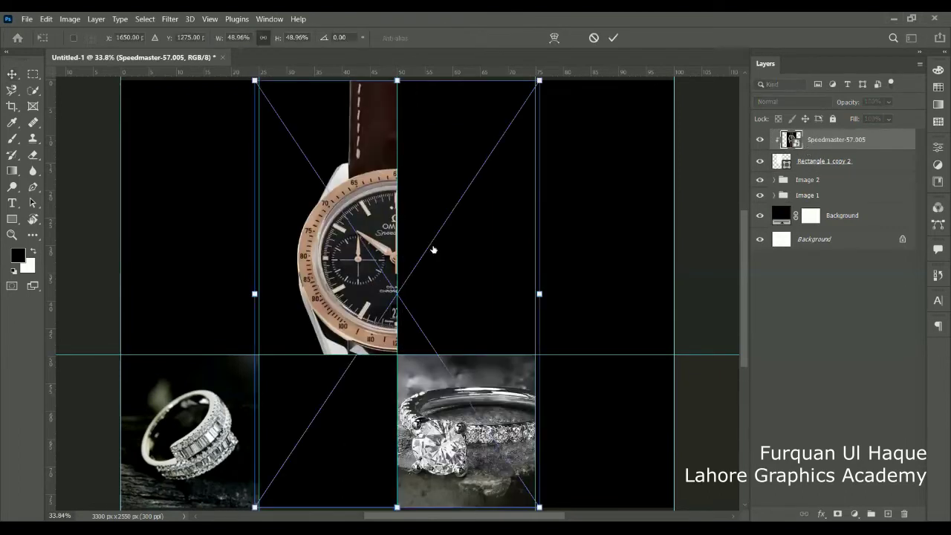
{"action": "mouse_move", "coordinate": [219, 38]}
{"action": "left_mouse_down"}
{"action": "mouse_move", "coordinate": [205, 43]}
{"action": "mouse_move", "coordinate": [263, 96]}
{"action": "left_mouse_up"}
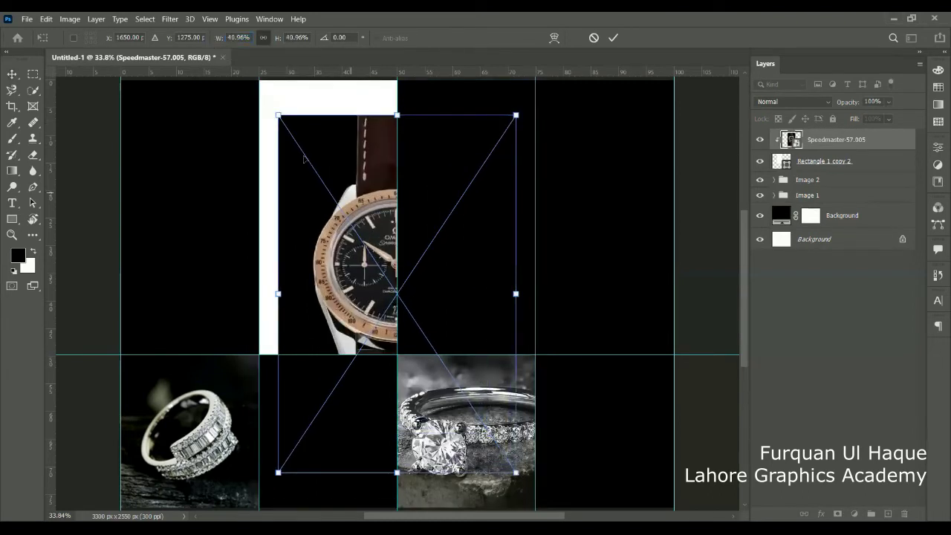
{"action": "left_click_drag", "start_coordinate": [291, 158], "coordinate": [240, 134]}
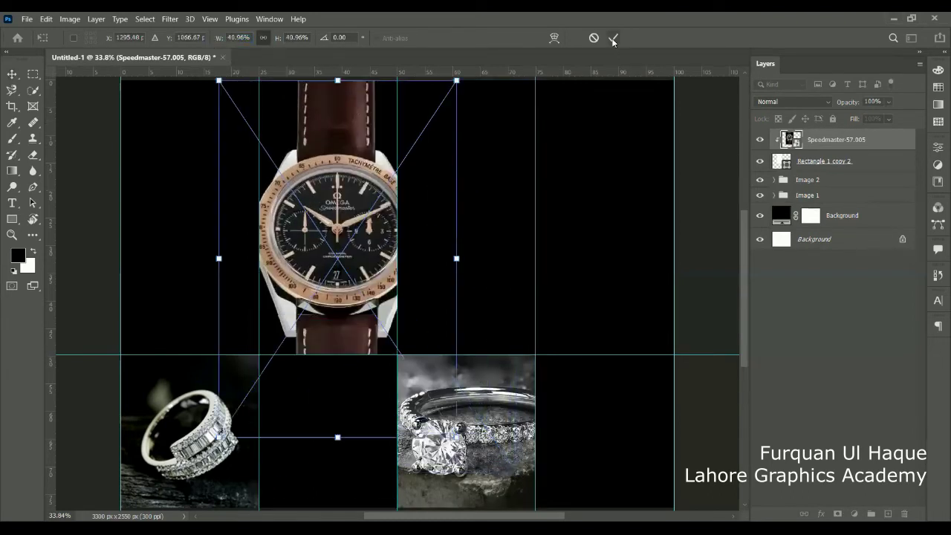
{"action": "left_click", "coordinate": [611, 38]}
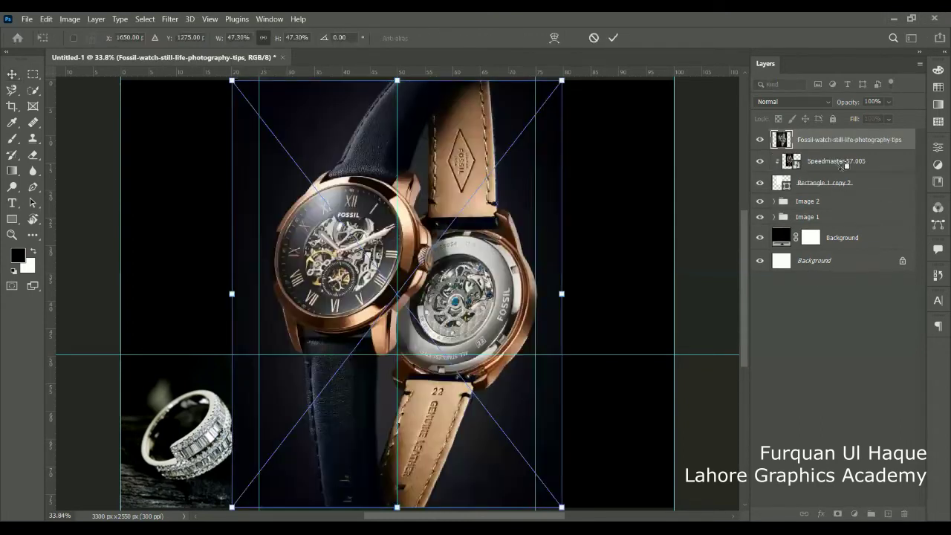
Swap in the Fossil watch photo clipped to the cell, deleting the Speedmaster photo, and resize it.
{"action": "key", "text": "Return"}
{"action": "key", "text": "ctrl+alt+g"}
{"action": "left_click", "coordinate": [840, 162]}
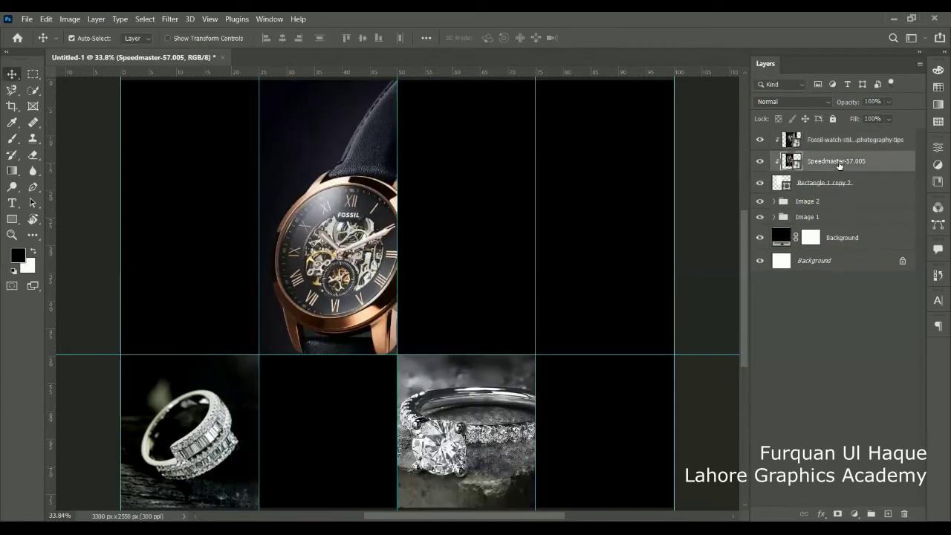
{"action": "key", "text": "Delete"}
{"action": "key", "text": "ctrl+t"}
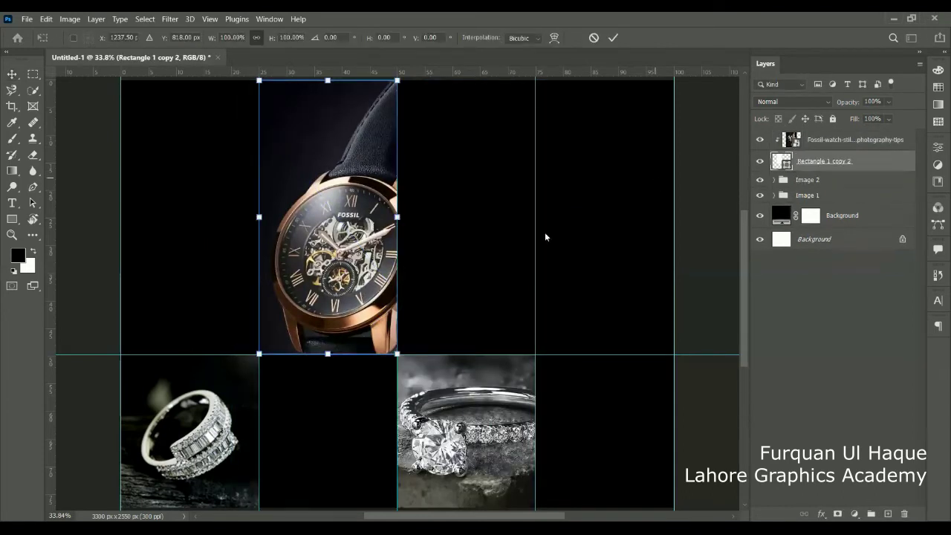
{"action": "left_click", "coordinate": [796, 143]}
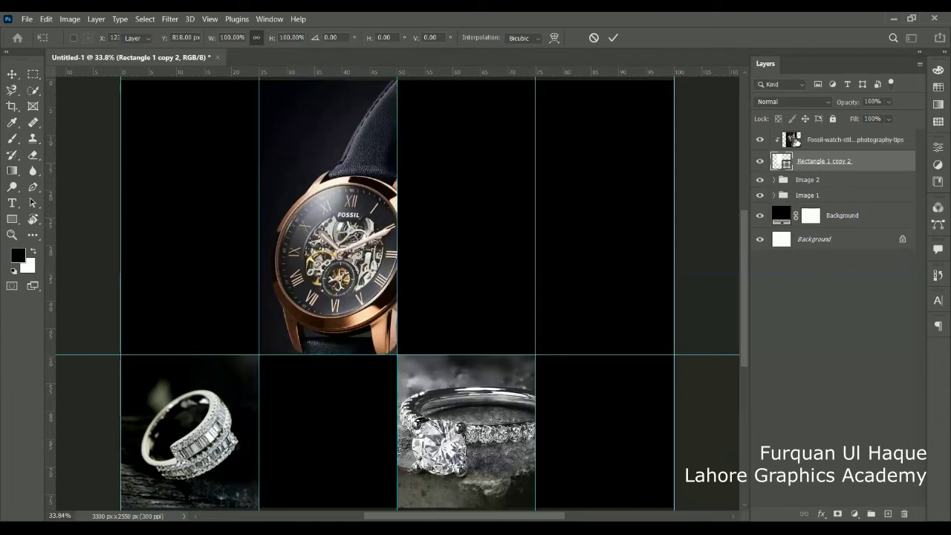
{"action": "key", "text": "ctrl+t"}
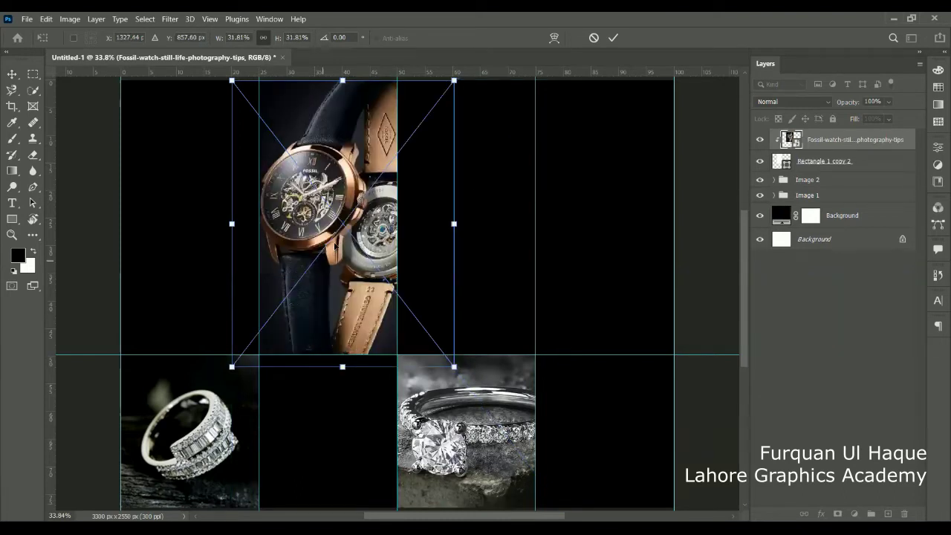
{"action": "left_click", "coordinate": [613, 37]}
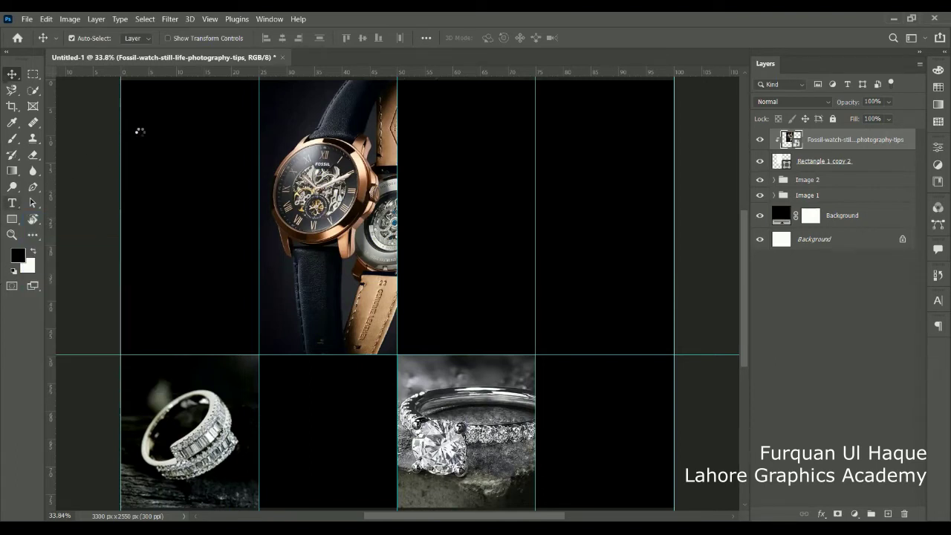
Group the Fossil watch with its white cell and name the group 'Image 3'.
{"action": "key", "text": "t"}
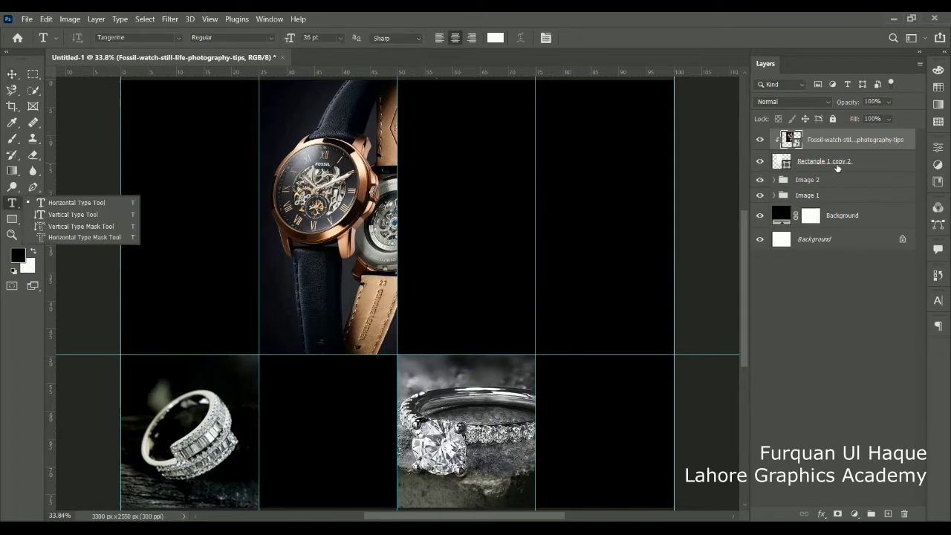
{"action": "left_click", "coordinate": [836, 163], "text": "shift"}
{"action": "key", "text": "ctrl+g"}
{"action": "double_click", "coordinate": [804, 138]}
{"action": "type", "text": "Image"}
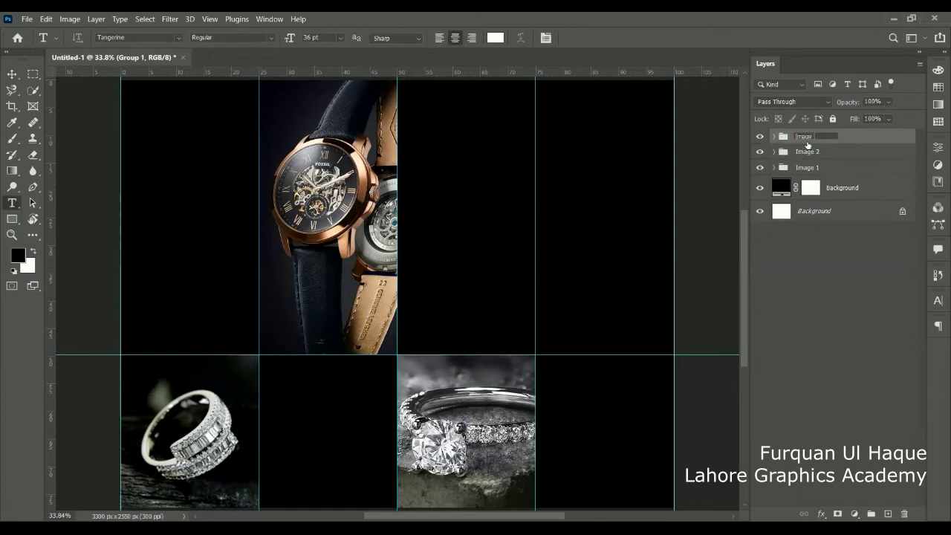
{"action": "key", "text": "Return"}
{"action": "double_click", "coordinate": [804, 137]}
{"action": "type", "text": "Image 3"}
{"action": "key", "text": "Return"}
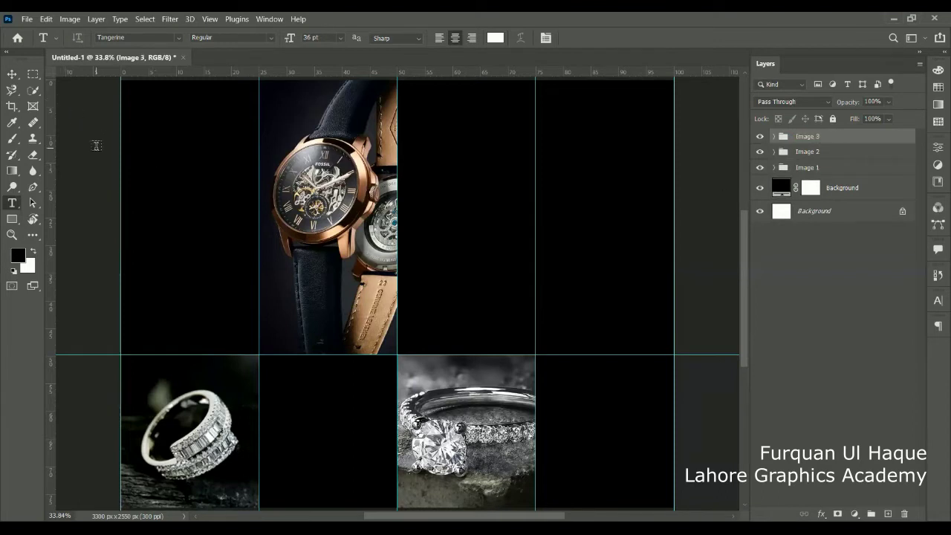
Type the 'Jewellery Brand' title near the top-left and fit it onto the page.
{"action": "left_click", "coordinate": [135, 116]}
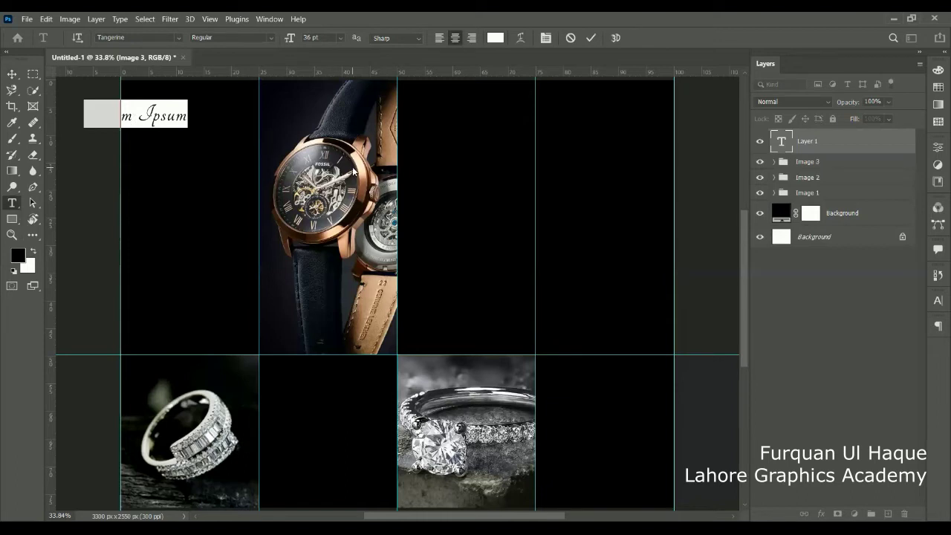
{"action": "type", "text": "Jewellery"}
{"action": "type", "text": " Brand"}
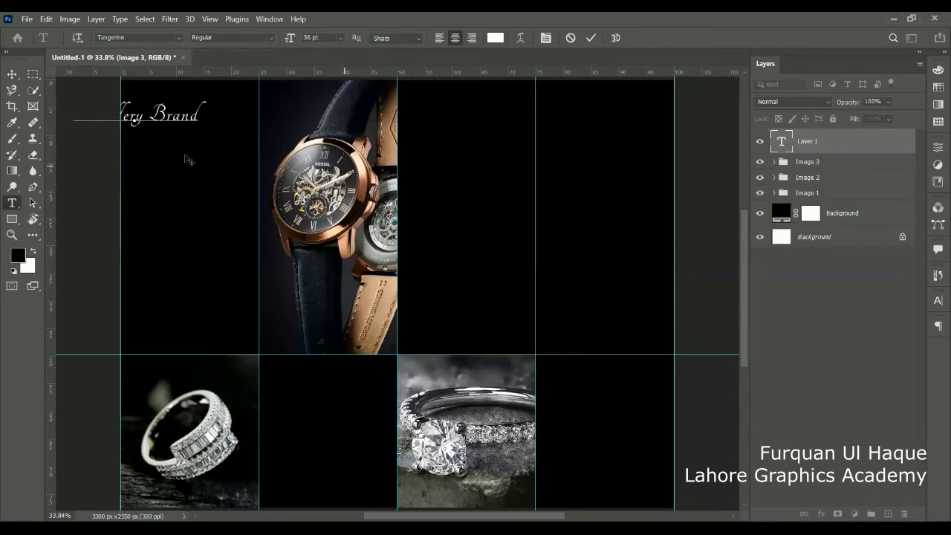
{"action": "left_click_drag", "start_coordinate": [170, 145], "coordinate": [195, 142]}
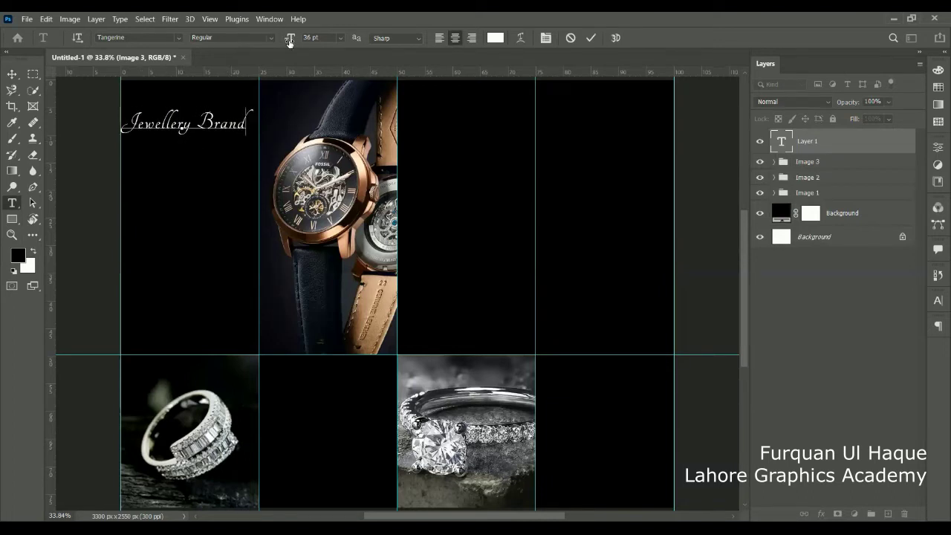
{"action": "left_click_drag", "start_coordinate": [289, 42], "coordinate": [282, 43]}
{"action": "left_click", "coordinate": [790, 275]}
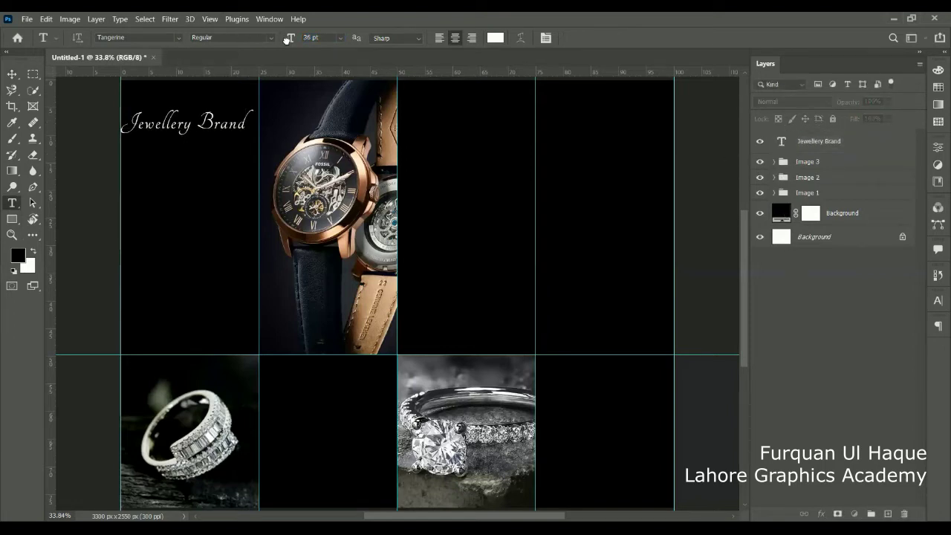
Nudge the 'Jewellery Brand' title slightly right and set its size to 34 pt.
{"action": "double_click", "coordinate": [782, 141]}
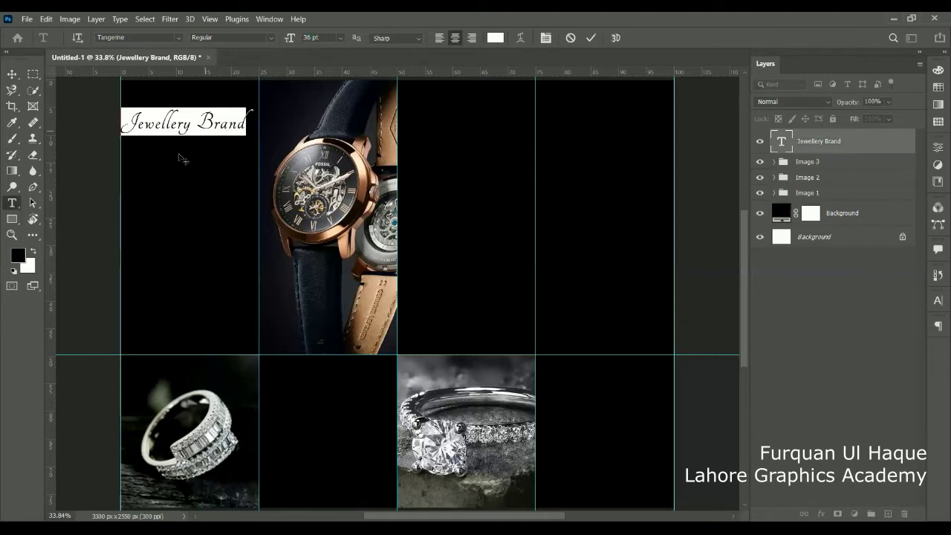
{"action": "left_click_drag", "start_coordinate": [179, 154], "coordinate": [185, 154]}
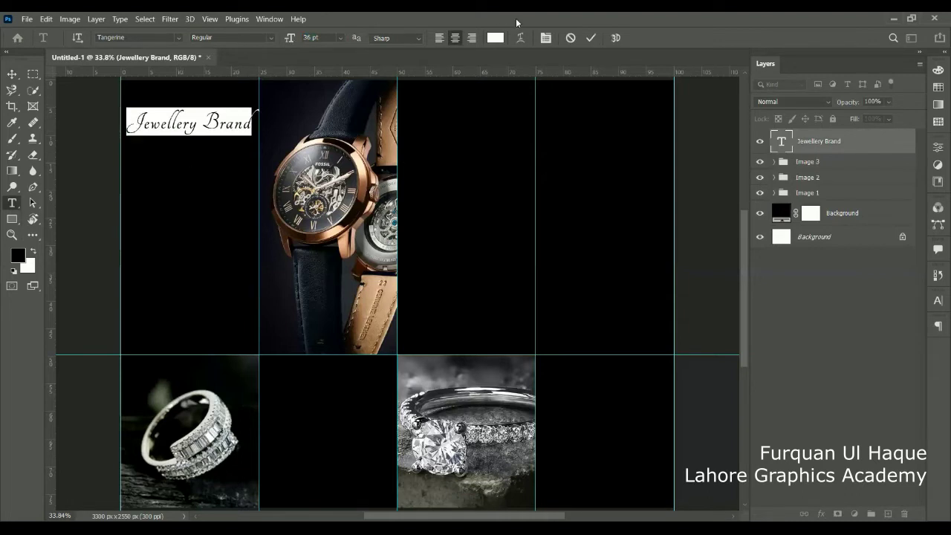
{"action": "left_click", "coordinate": [591, 40]}
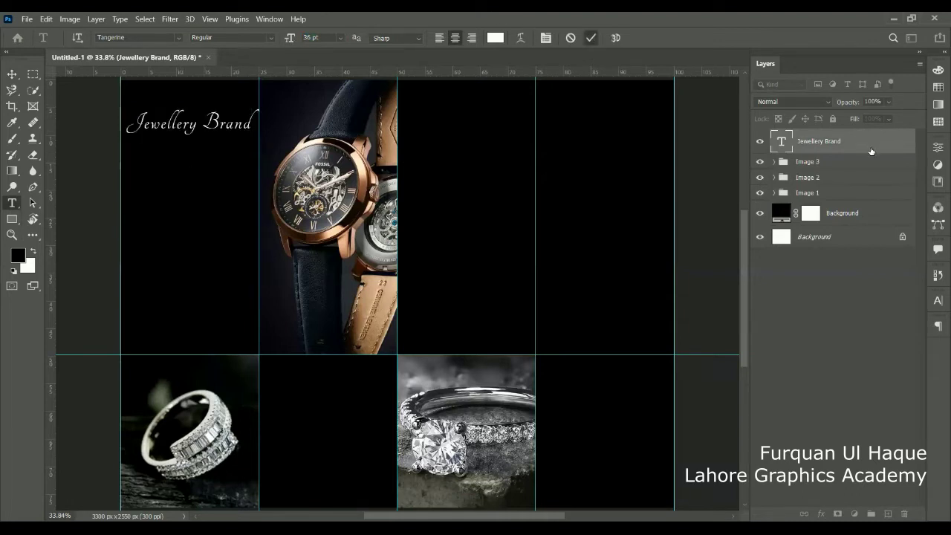
{"action": "double_click", "coordinate": [781, 143]}
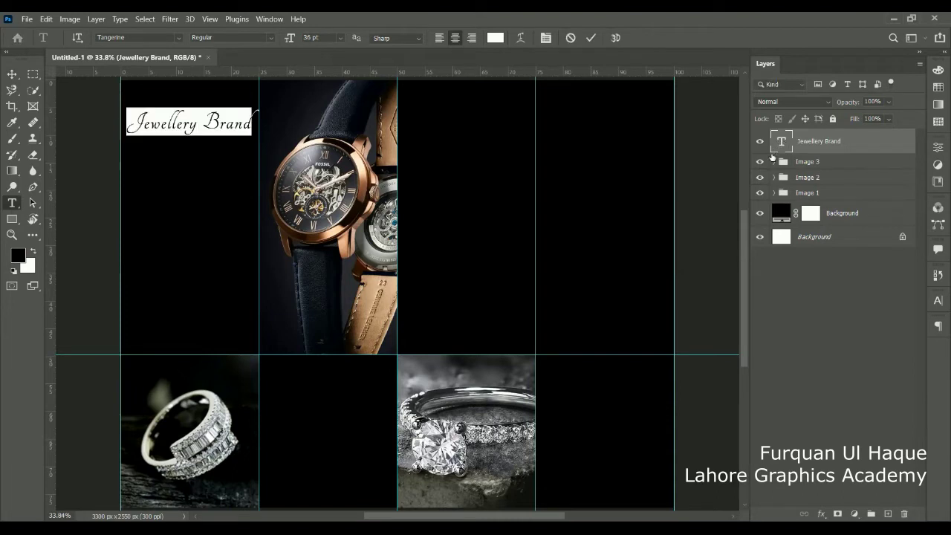
{"action": "left_click", "coordinate": [296, 38]}
{"action": "type", "text": "34"}
{"action": "key", "text": "Return"}
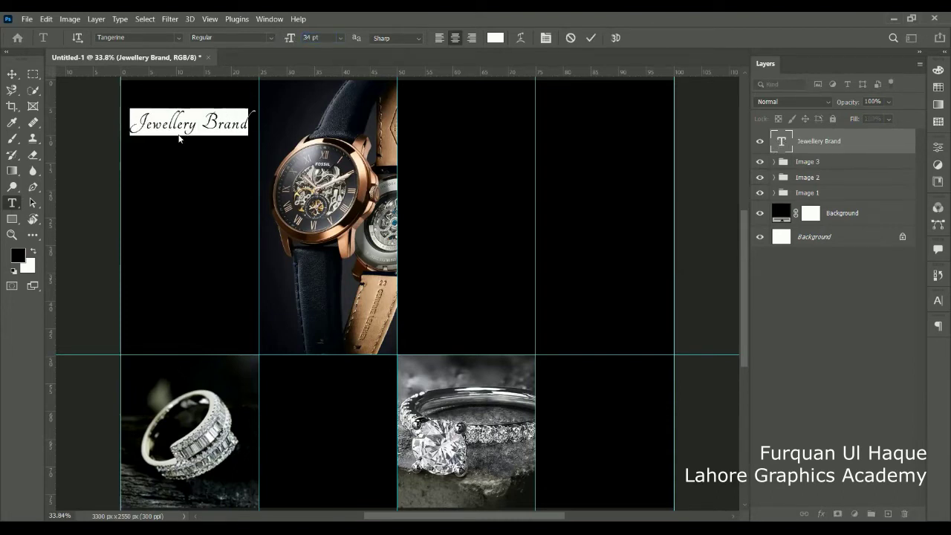
{"action": "left_click", "coordinate": [592, 39]}
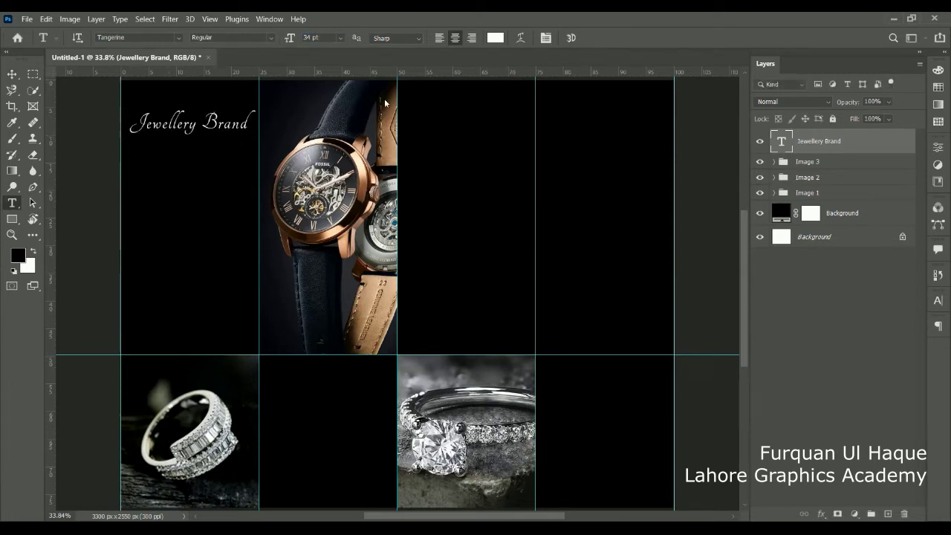
{"action": "left_click", "coordinate": [159, 145]}
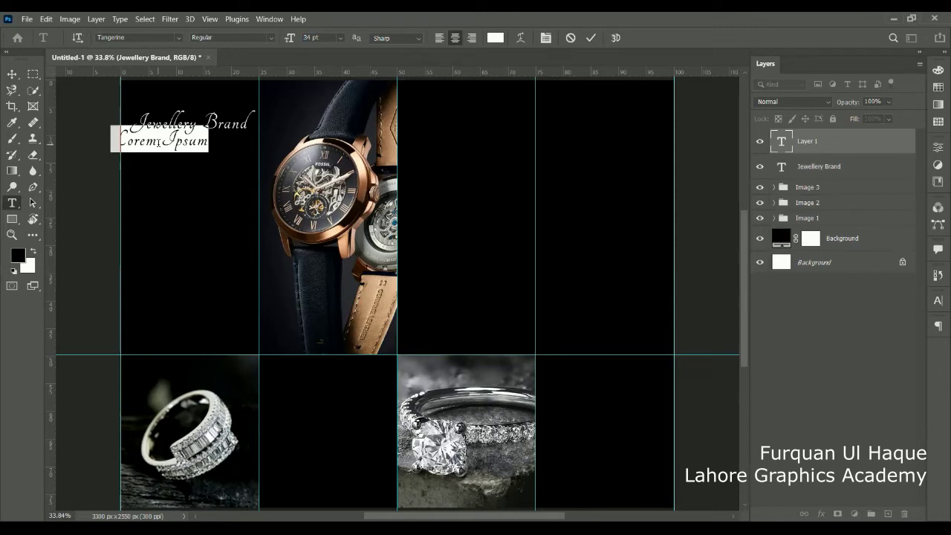
Type 'Jewellery & Watches' under the title in Afterglow at 8 pt and commit it.
{"action": "type", "text": "Fashion"}
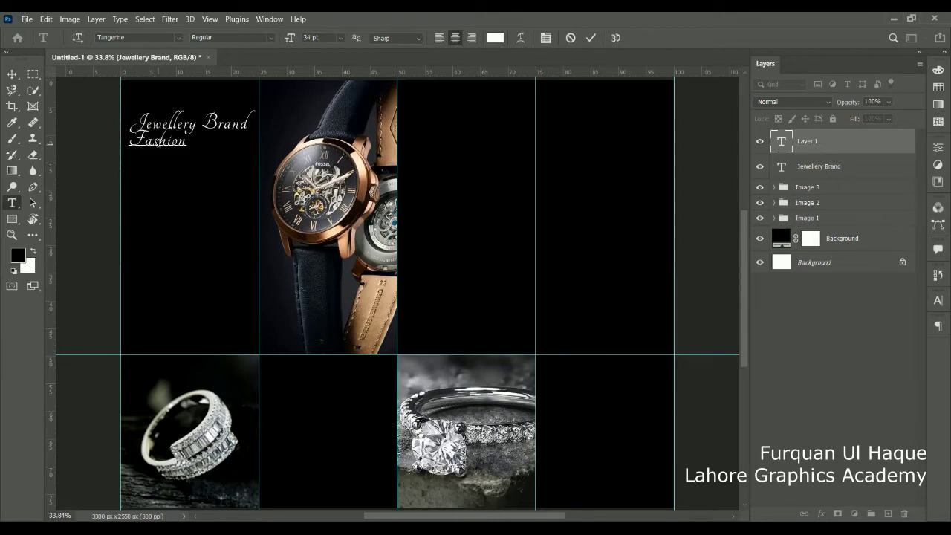
{"action": "double_click", "coordinate": [158, 141]}
{"action": "type", "text": "Jewellery"}
{"action": "type", "text": " & Watches"}
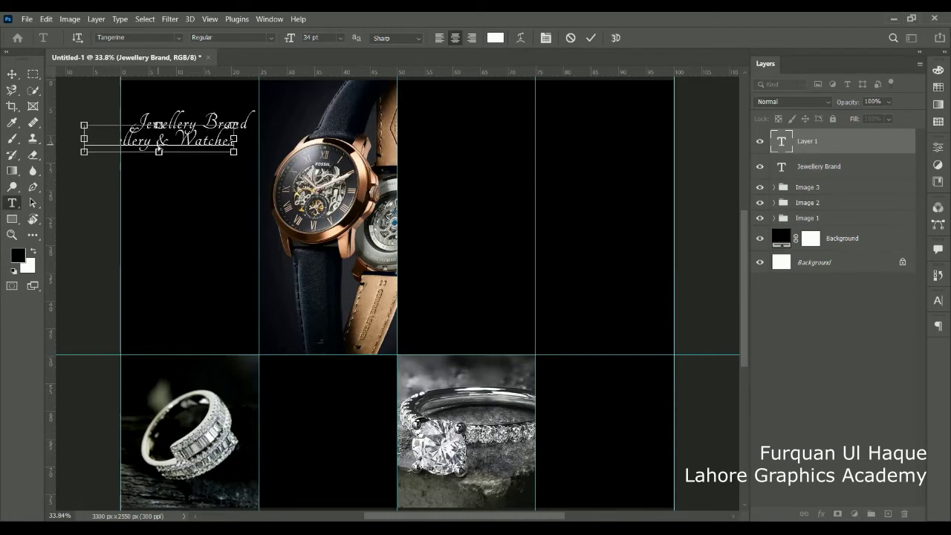
{"action": "triple_click", "coordinate": [159, 143]}
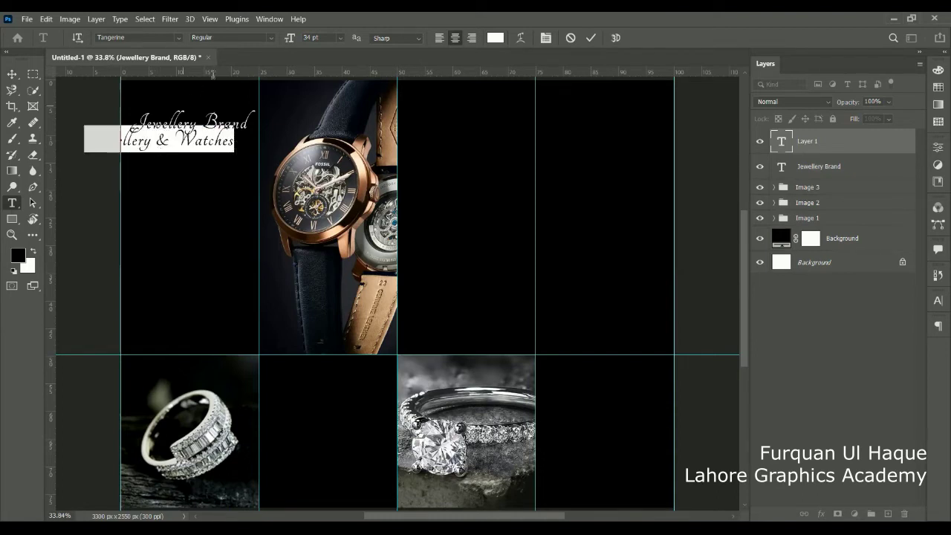
{"action": "left_click", "coordinate": [179, 39]}
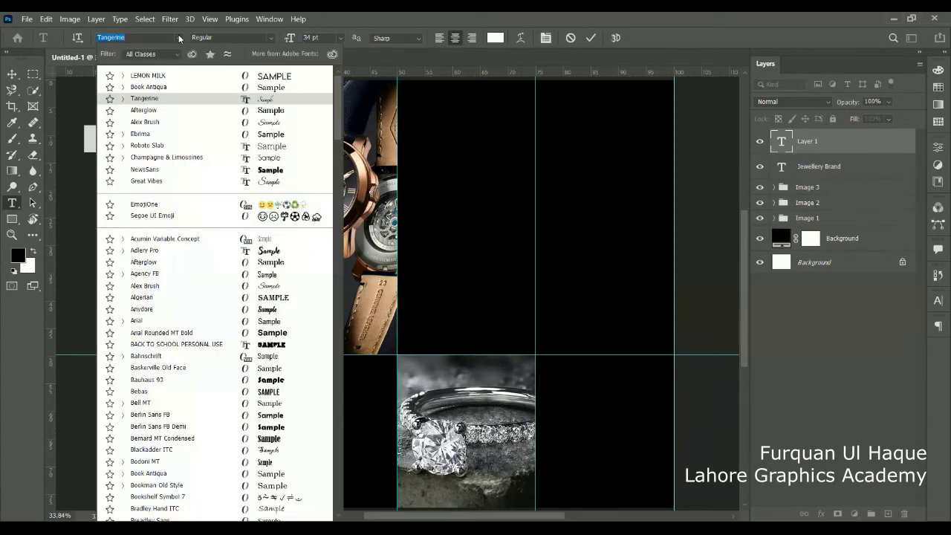
{"action": "left_click", "coordinate": [166, 111]}
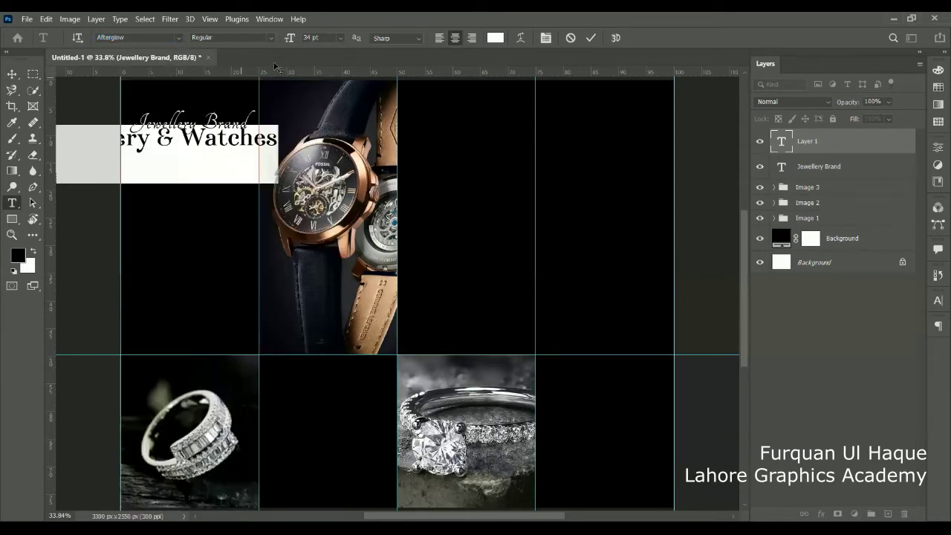
{"action": "left_click_drag", "start_coordinate": [292, 38], "coordinate": [278, 46]}
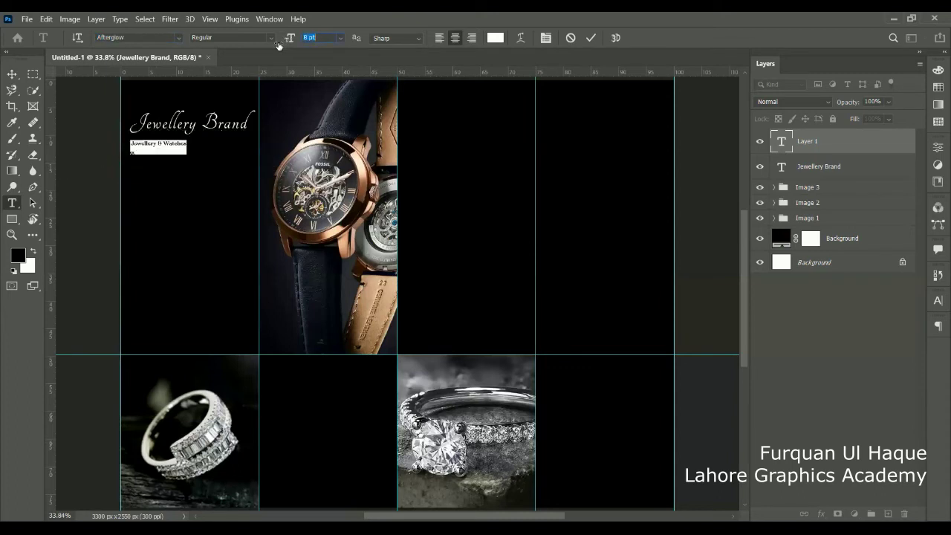
{"action": "left_click_drag", "start_coordinate": [161, 170], "coordinate": [170, 168]}
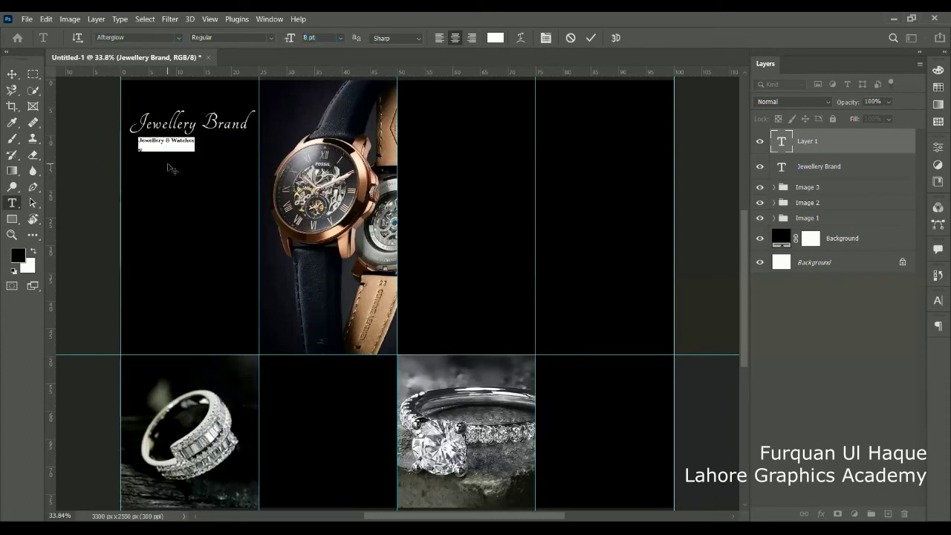
{"action": "left_click", "coordinate": [590, 37]}
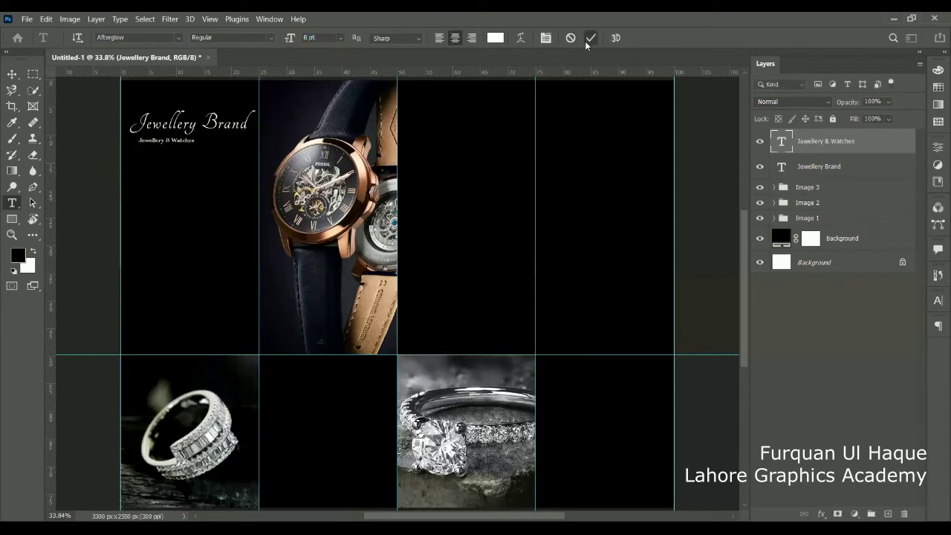
{"action": "key", "text": "ctrl+plus"}
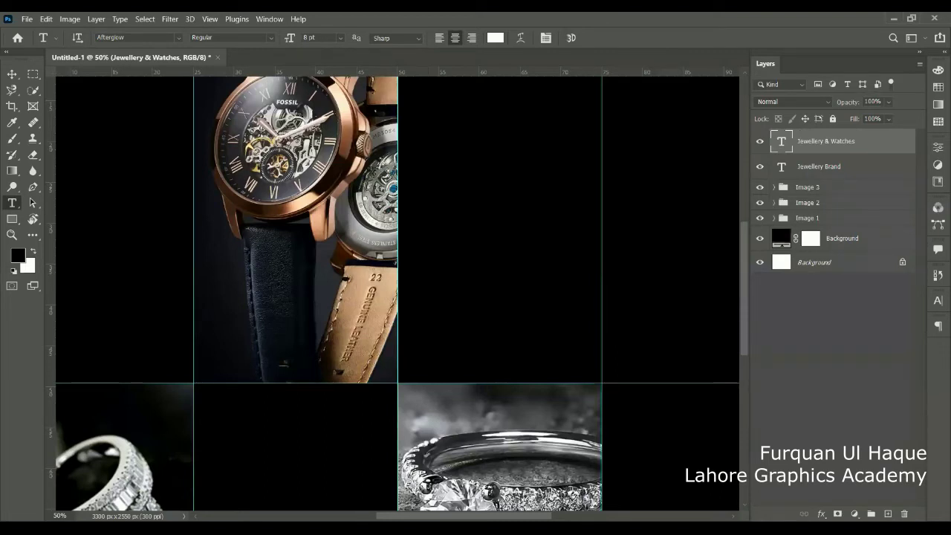
Change the 'Jewellery Brand' title's tracking from 50 to 0 in the Character panel.
{"action": "scroll", "coordinate": [398, 297], "scroll_direction": "left", "scroll_amount": 5}
{"action": "scroll", "coordinate": [397, 297], "scroll_direction": "right", "scroll_amount": 1}
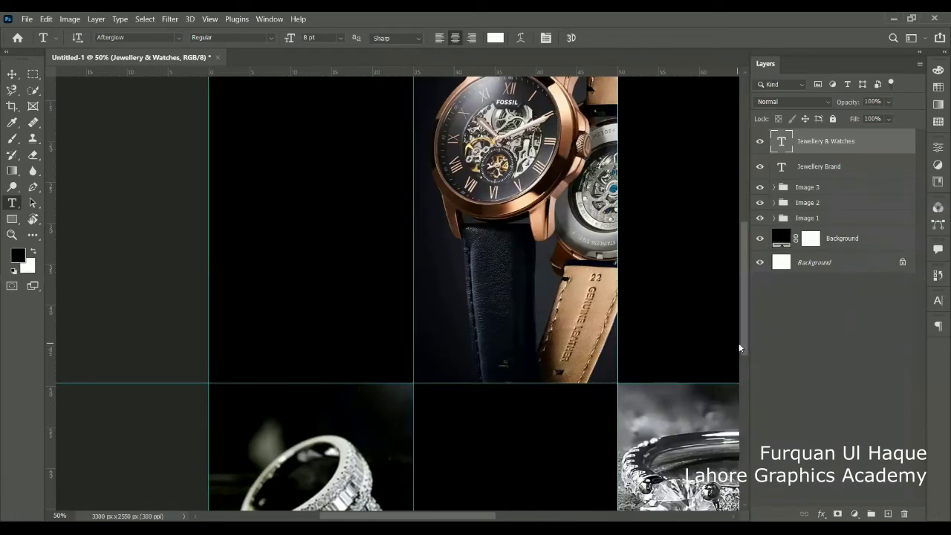
{"action": "left_click_drag", "start_coordinate": [744, 327], "coordinate": [741, 302]}
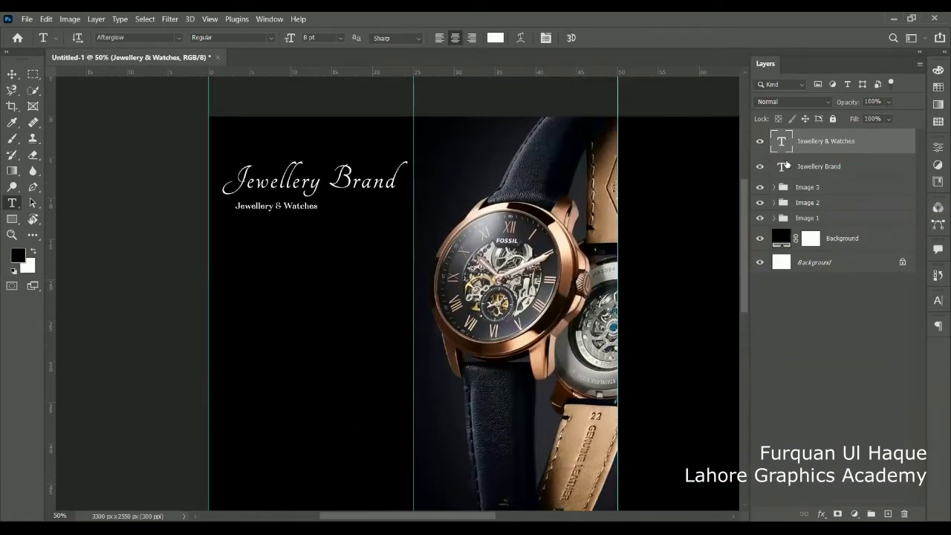
{"action": "left_click", "coordinate": [786, 167]}
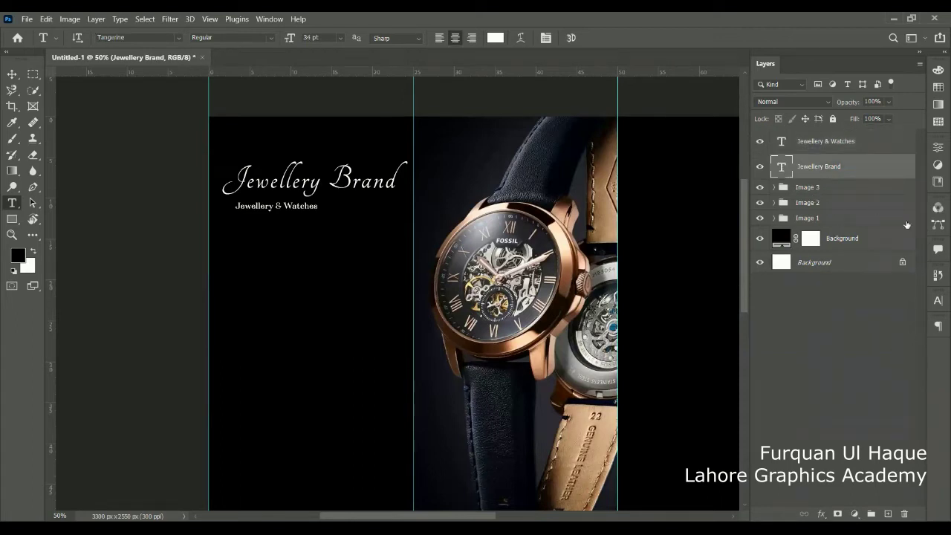
{"action": "left_click", "coordinate": [937, 300]}
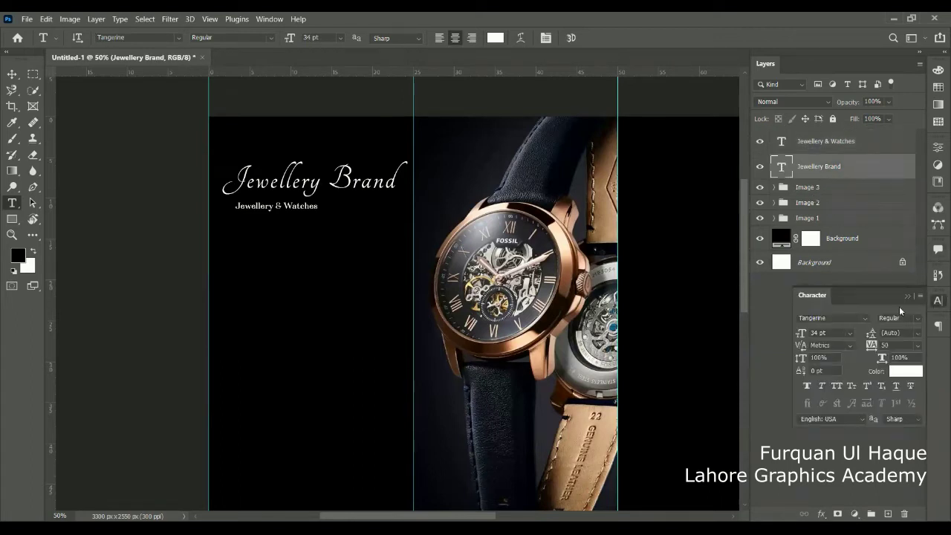
{"action": "left_click", "coordinate": [866, 344]}
{"action": "type", "text": "0"}
{"action": "key", "text": "Return"}
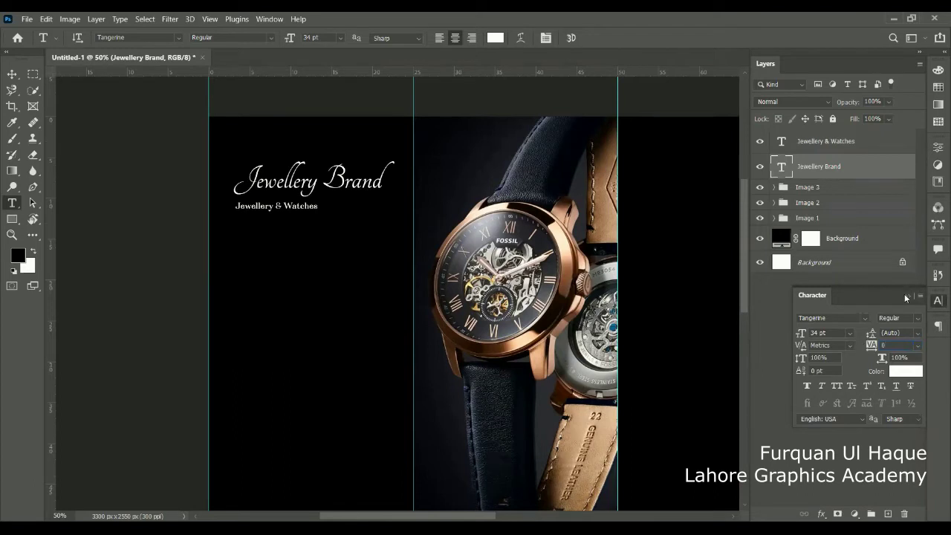
{"action": "left_click", "coordinate": [905, 295]}
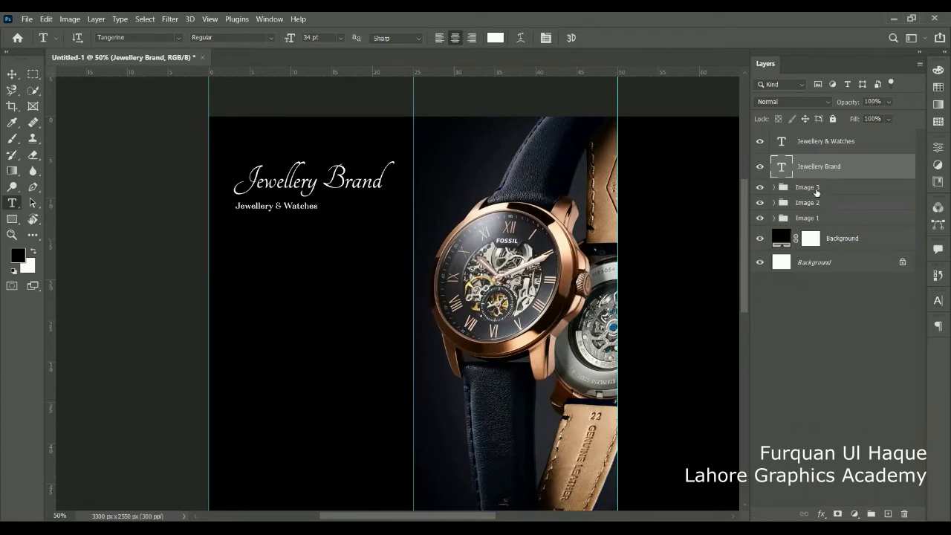
{"action": "left_click", "coordinate": [808, 146]}
{"action": "key", "text": "ctrl+t"}
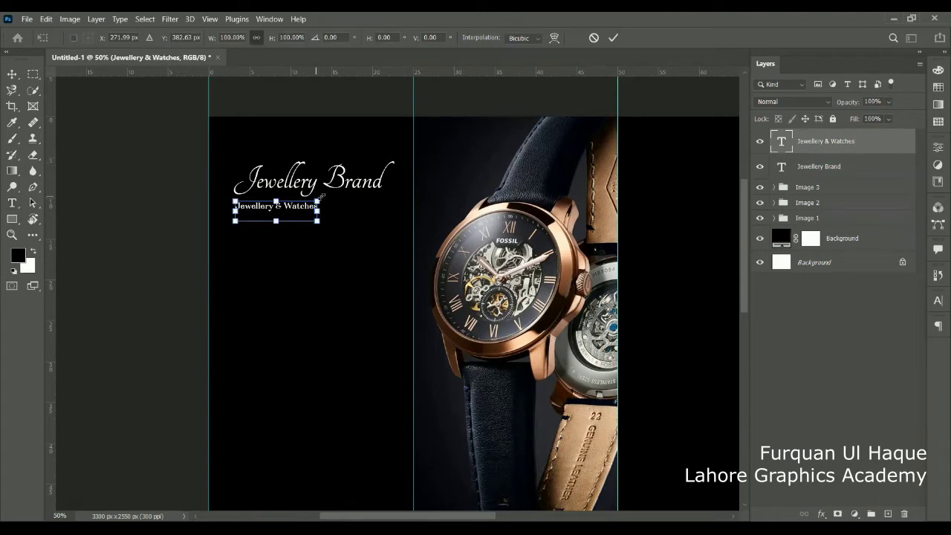
Scale the subtitle to about 108% and move it right, flush under the title's end.
{"action": "left_click_drag", "start_coordinate": [318, 201], "coordinate": [324, 201]}
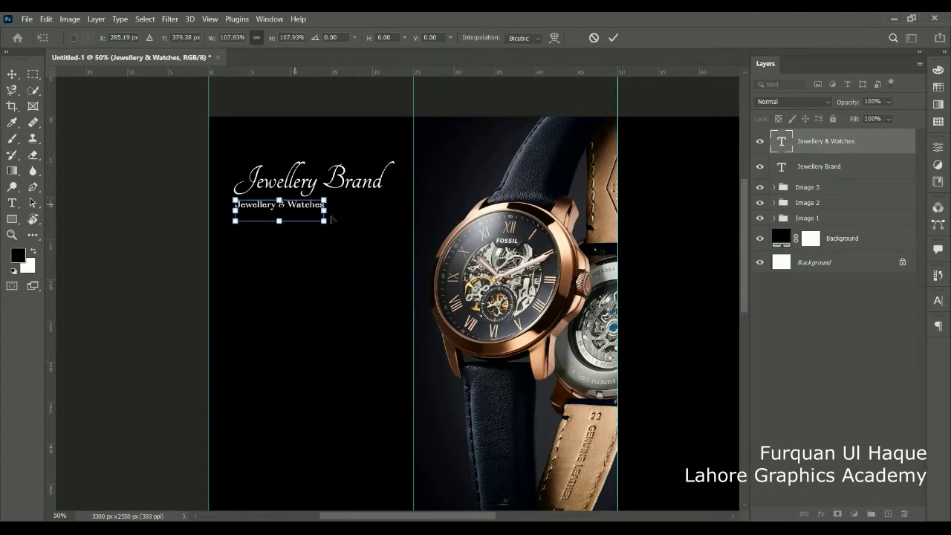
{"action": "left_click_drag", "start_coordinate": [319, 208], "coordinate": [425, 200]}
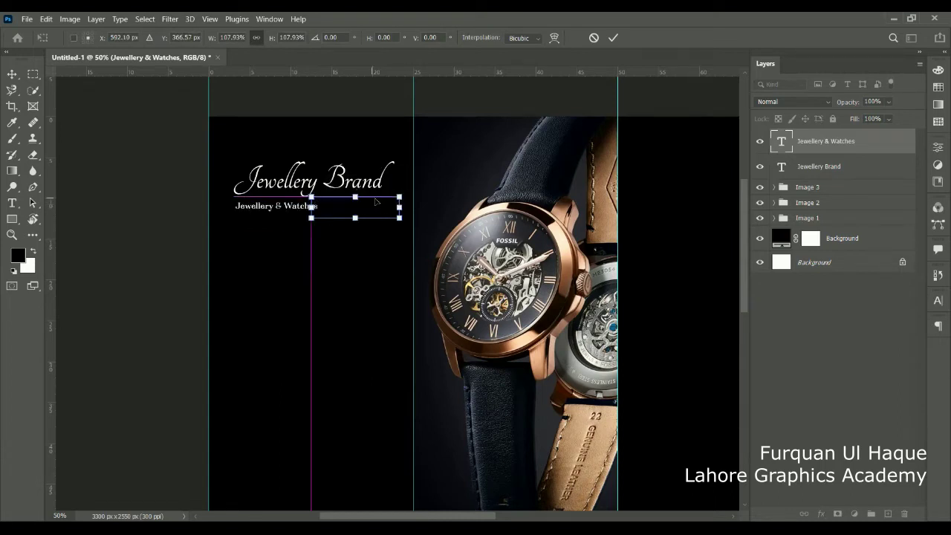
{"action": "left_click", "coordinate": [613, 41]}
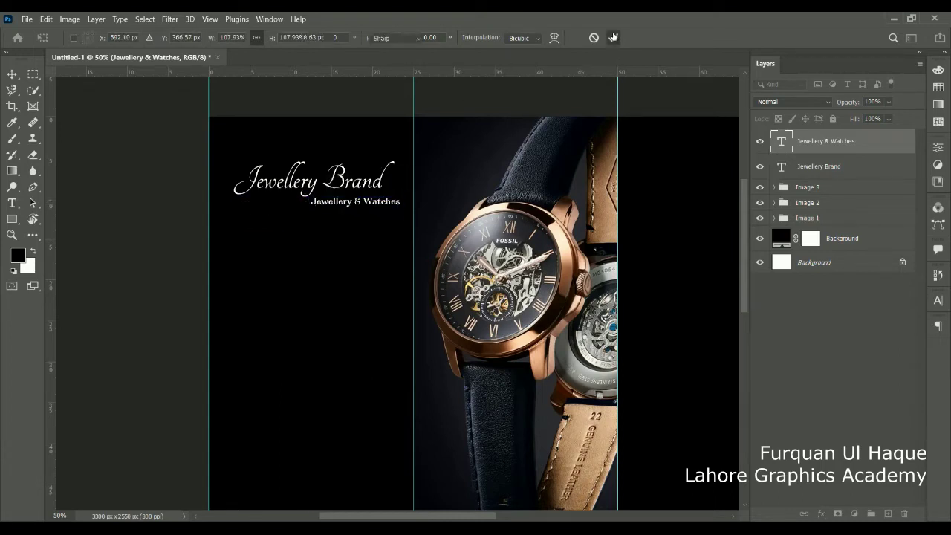
{"action": "key", "text": "t"}
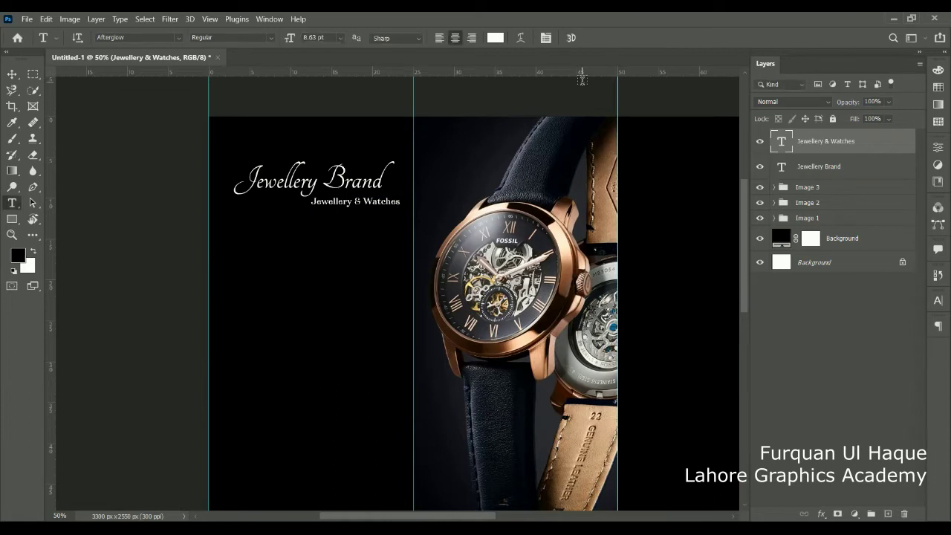
{"action": "key", "text": "v"}
{"action": "key", "text": "shift+Up"}
{"action": "key", "text": "shift+Right"}
{"action": "key", "text": "shift+Right"}
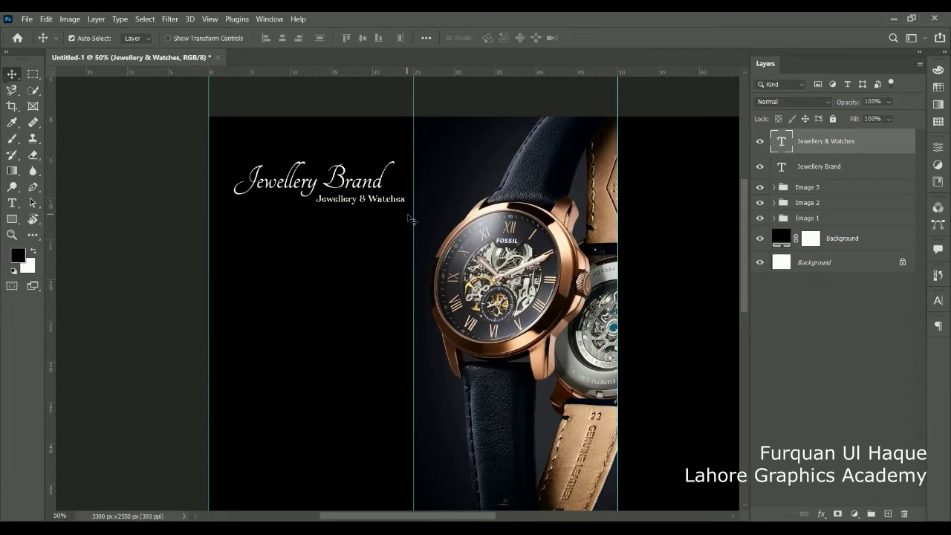
{"action": "left_click", "coordinate": [11, 203]}
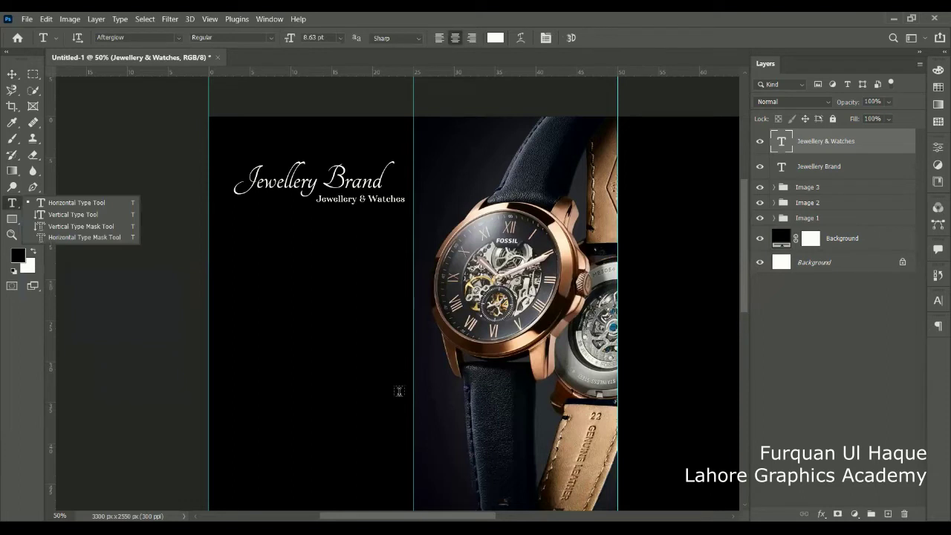
Create a Lorem ipsum paragraph box below the subtitle and left-align its text.
{"action": "left_click_drag", "start_coordinate": [226, 228], "coordinate": [394, 394]}
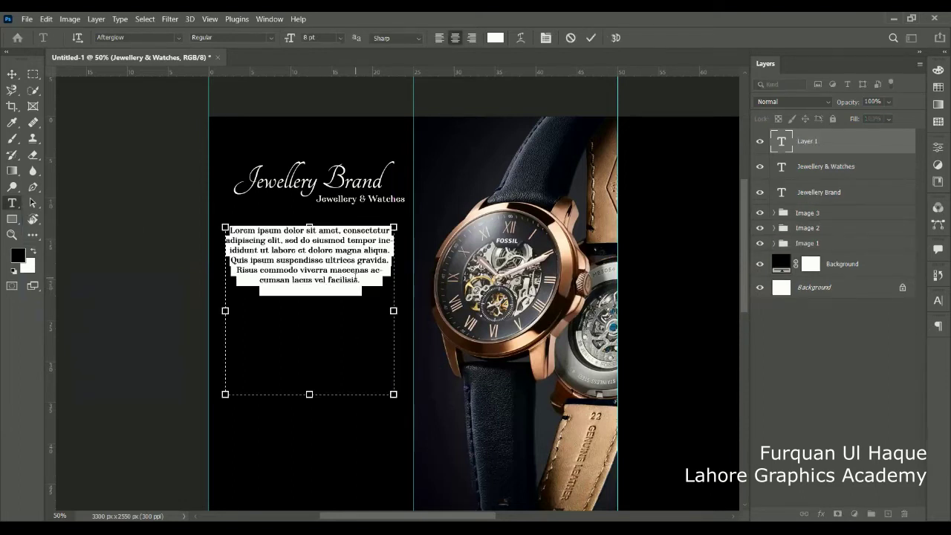
{"action": "left_click_drag", "start_coordinate": [356, 291], "coordinate": [191, 233]}
{"action": "left_click", "coordinate": [370, 286]}
{"action": "left_click_drag", "start_coordinate": [370, 284], "coordinate": [178, 225]}
{"action": "left_click", "coordinate": [439, 37]}
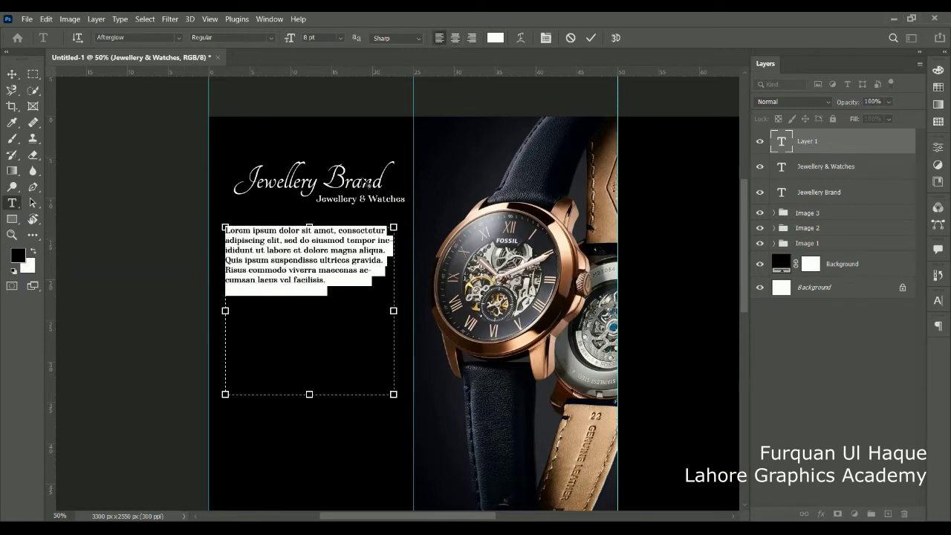
Paste a second copy of the paragraph on a new line beneath it and commit.
{"action": "left_click", "coordinate": [332, 281]}
{"action": "key", "text": "shift+Up"}
{"action": "key", "text": "shift+Up"}
{"action": "key", "text": "shift+Up"}
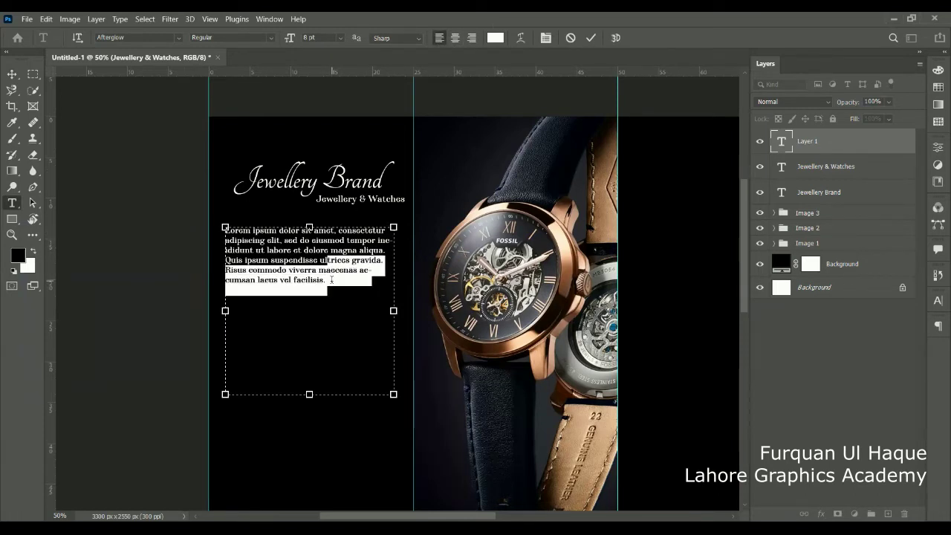
{"action": "key", "text": "shift+Up"}
{"action": "key", "text": "shift+Up"}
{"action": "key", "text": "shift+Up"}
{"action": "key", "text": "ctrl+c"}
{"action": "left_click", "coordinate": [331, 280]}
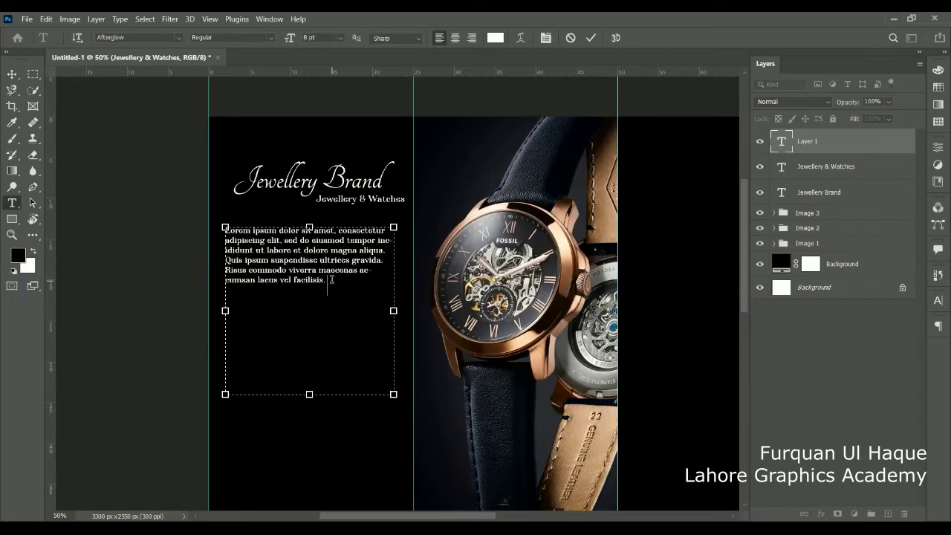
{"action": "key", "text": "Return"}
{"action": "key", "text": "Return"}
{"action": "key", "text": "ctrl+v"}
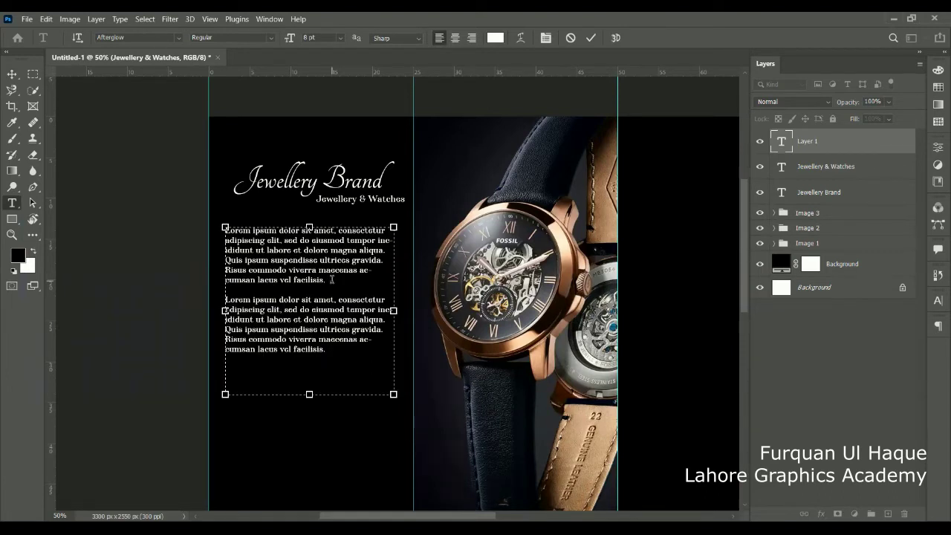
{"action": "left_click", "coordinate": [590, 38]}
{"action": "left_click", "coordinate": [665, 219]}
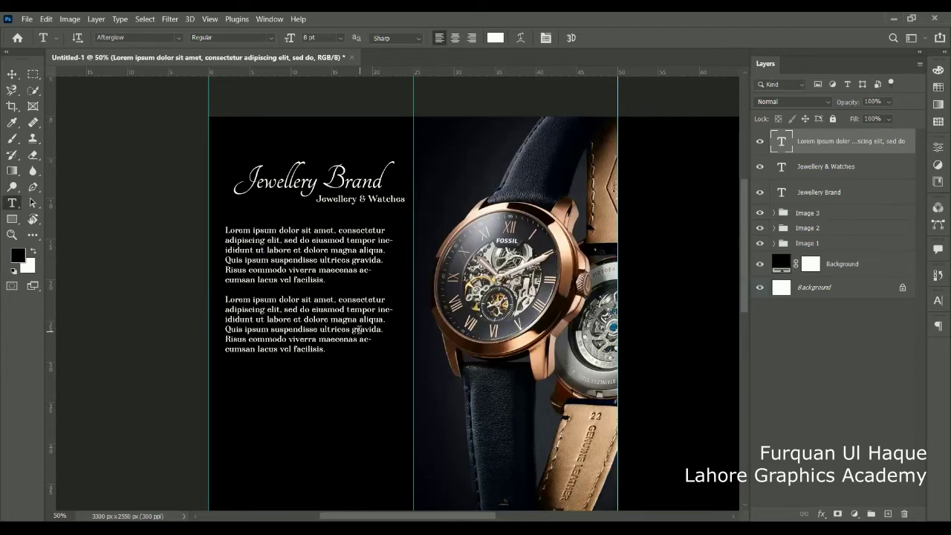
Review the layout and delete an unwanted Lorem Ipsum placeholder text layer.
{"action": "key", "text": "ctrl+plus"}
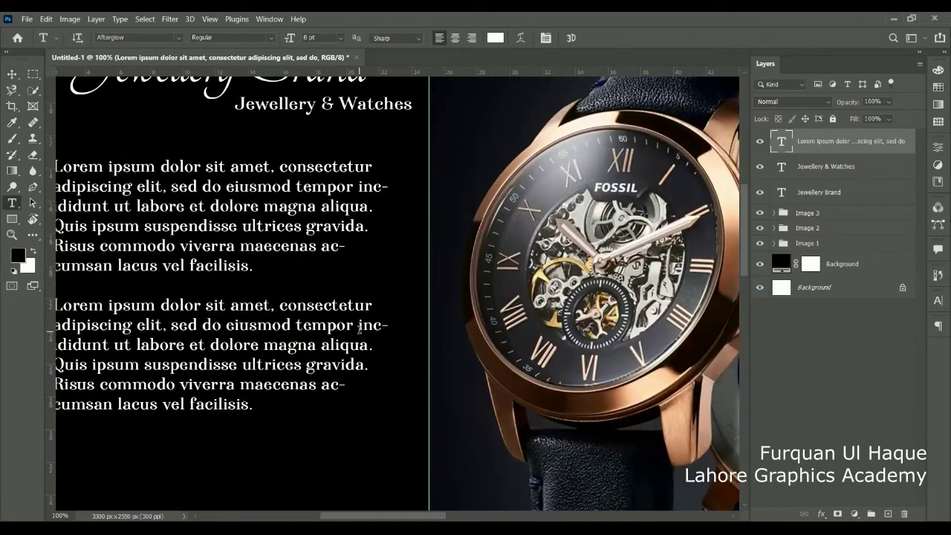
{"action": "key", "text": "ctrl+minus"}
{"action": "key", "text": "ctrl+minus"}
{"action": "key", "text": "ctrl+minus"}
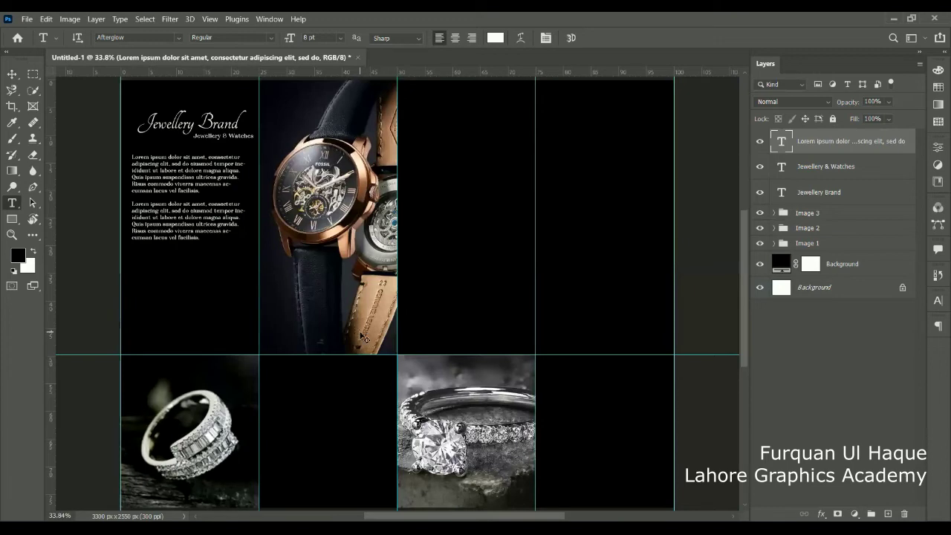
{"action": "key", "text": "ctrl+plus"}
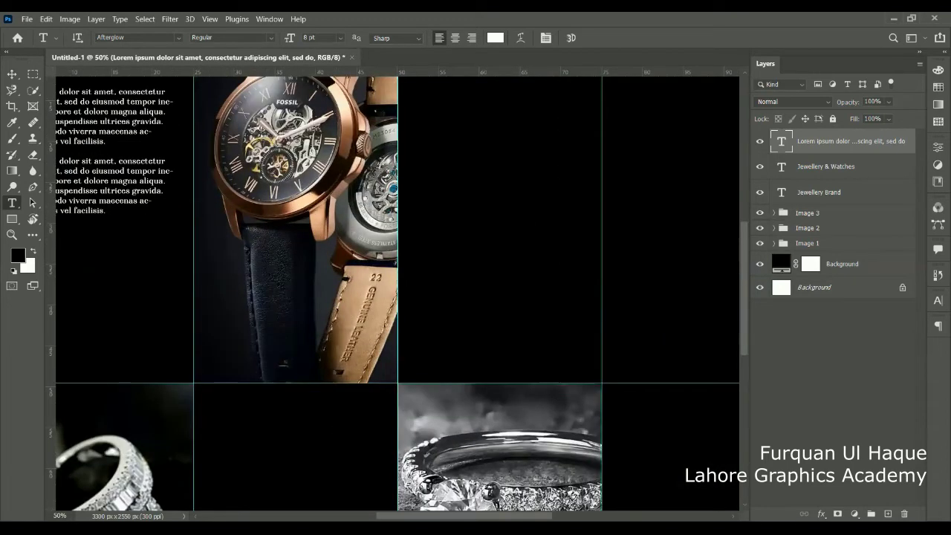
{"action": "scroll", "coordinate": [513, 499], "scroll_direction": "left", "scroll_amount": 8}
{"action": "scroll", "coordinate": [513, 499], "scroll_direction": "right", "scroll_amount": 1}
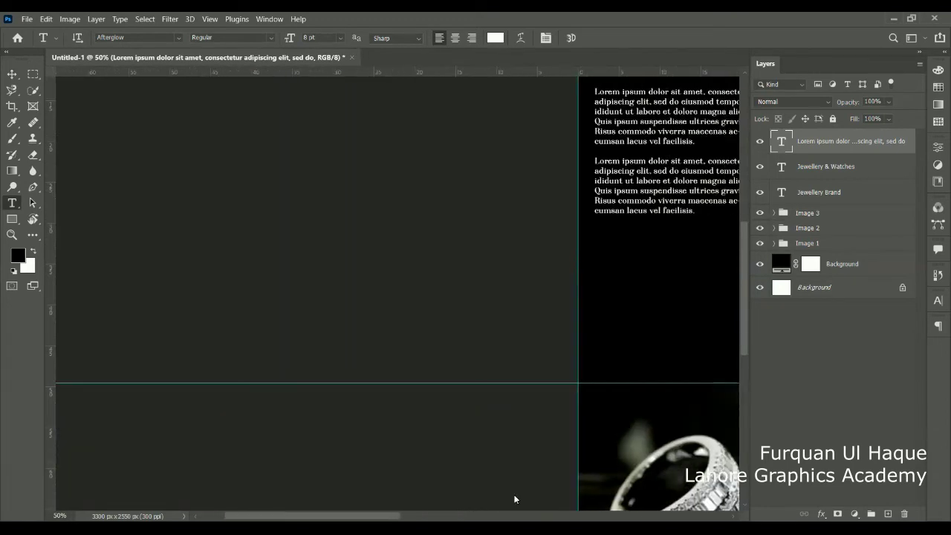
{"action": "scroll", "coordinate": [274, 460], "scroll_direction": "up", "scroll_amount": 3}
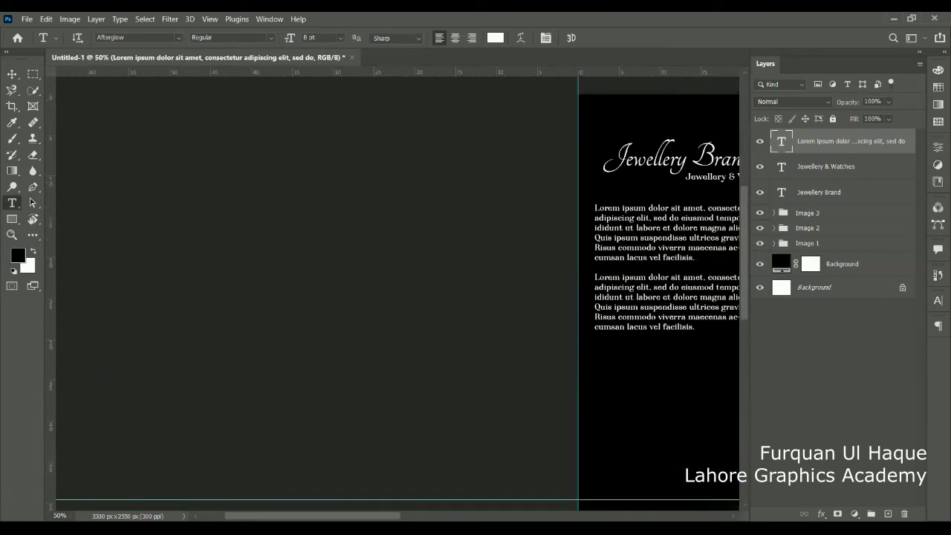
{"action": "left_click", "coordinate": [372, 504]}
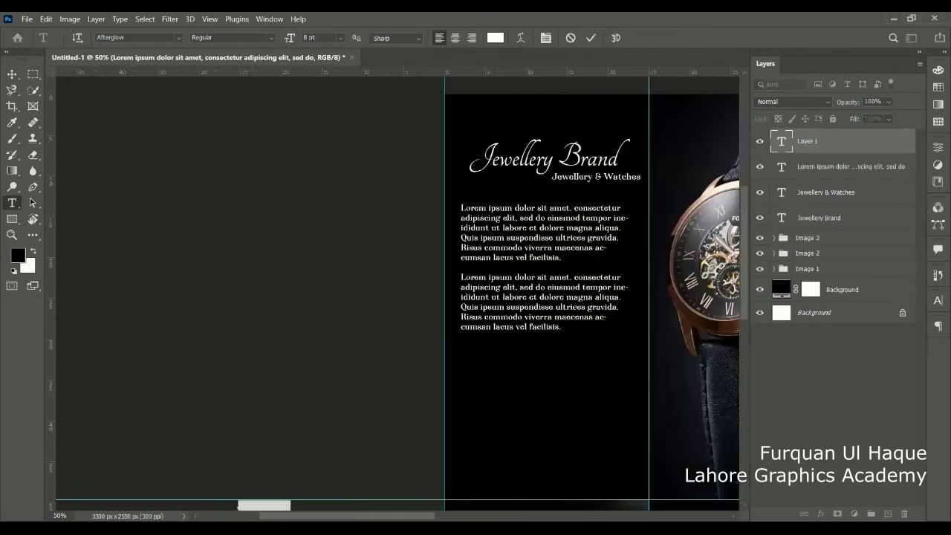
{"action": "key", "text": "ctrl+Return"}
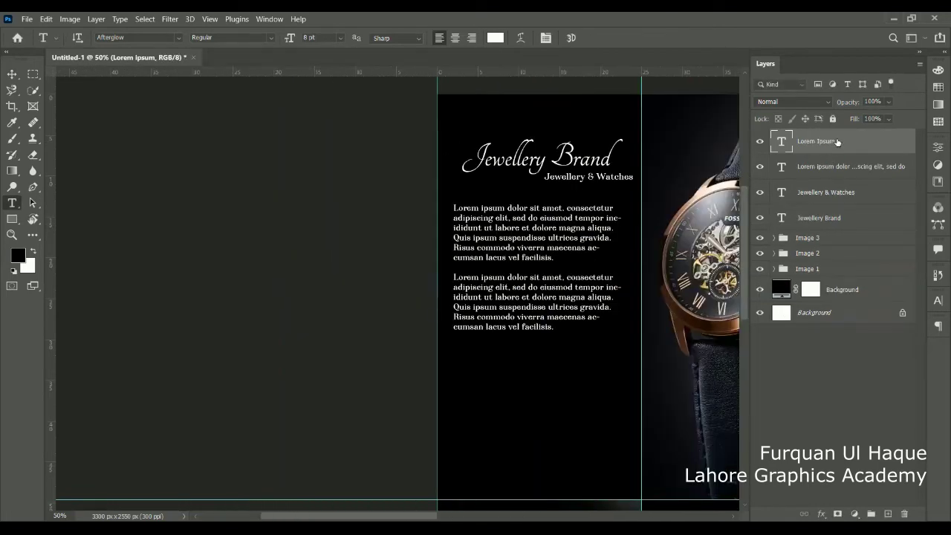
{"action": "key", "text": "Delete"}
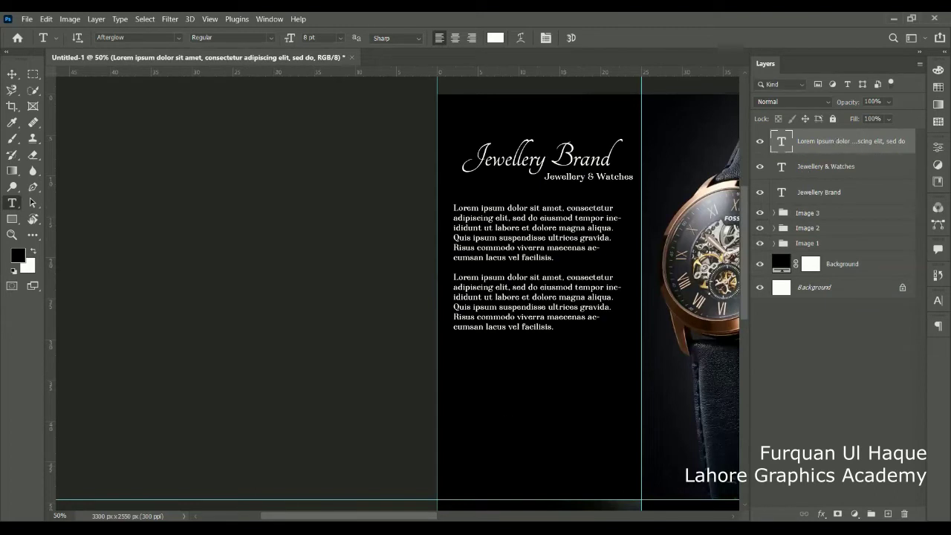
{"action": "scroll", "coordinate": [537, 378], "scroll_direction": "right", "scroll_amount": 5}
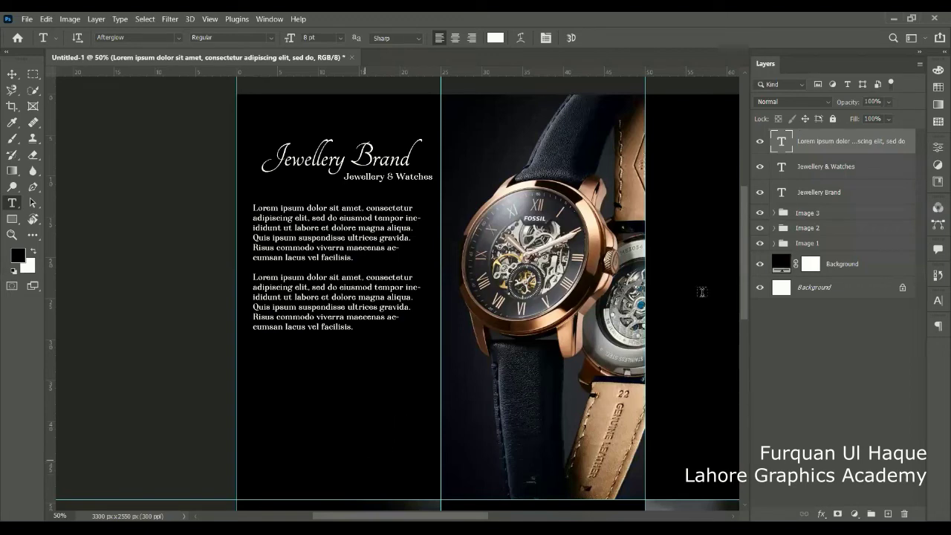
{"action": "mouse_move", "coordinate": [744, 276]}
{"action": "left_mouse_down"}
{"action": "mouse_move", "coordinate": [751, 307]}
{"action": "mouse_move", "coordinate": [756, 300]}
{"action": "left_mouse_up"}
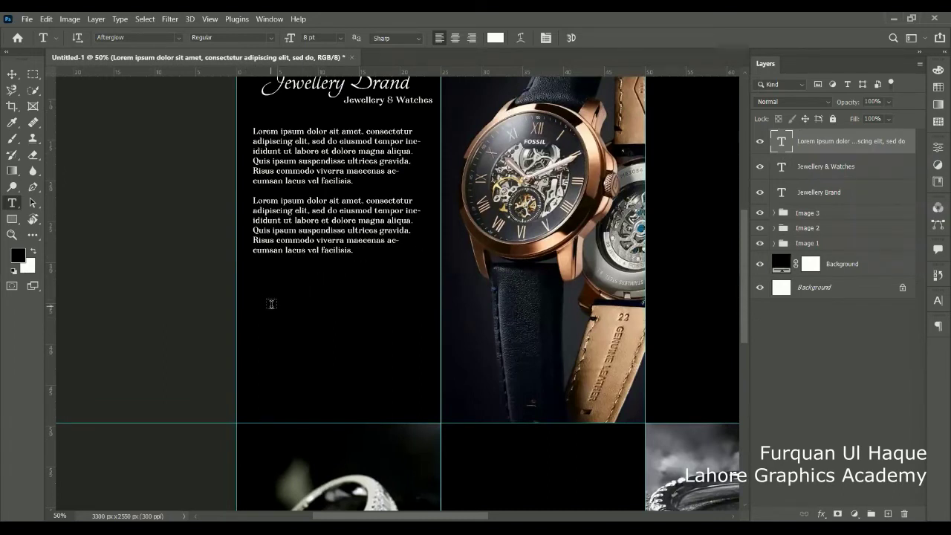
Type 'Silver Plated Diamond Ring' below the paragraphs and set it to 10 pt.
{"action": "left_click", "coordinate": [253, 299]}
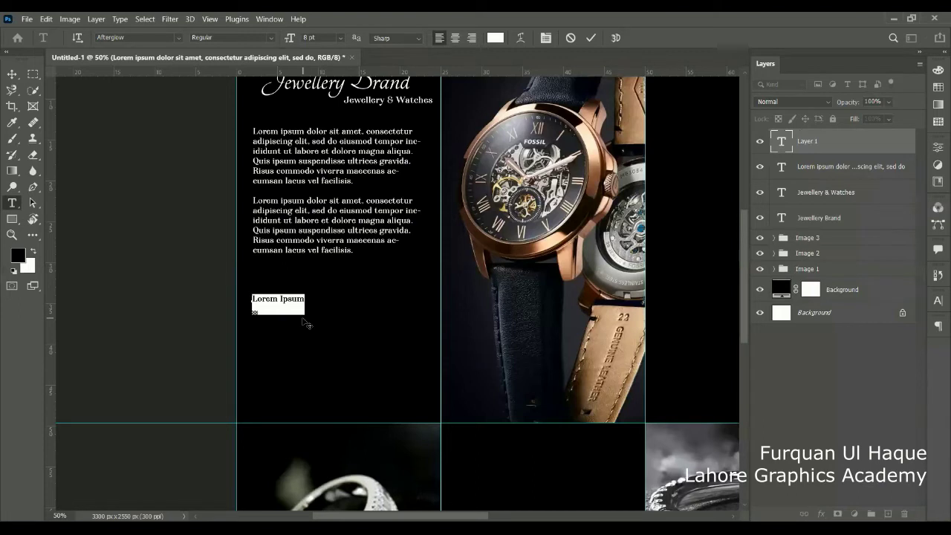
{"action": "type", "text": "Silver"}
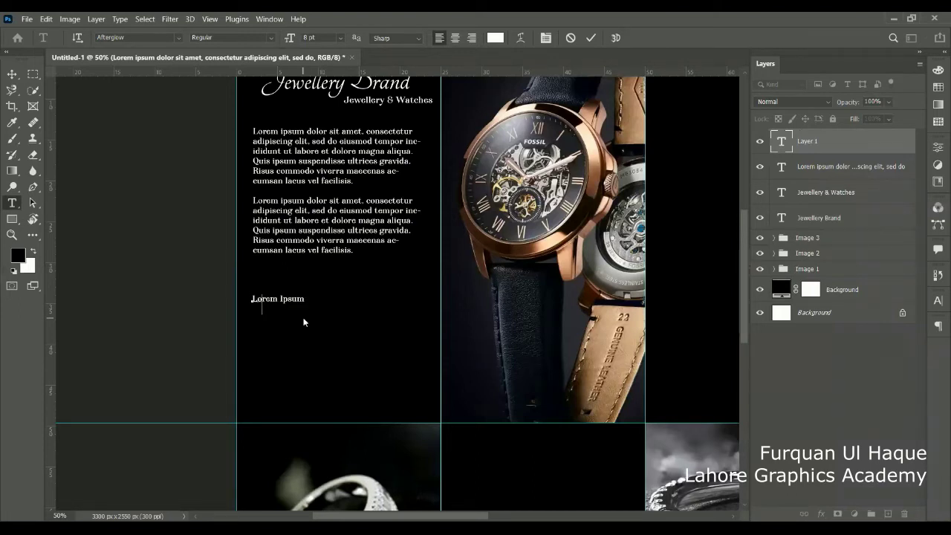
{"action": "type", "text": " Plated "}
{"action": "type", "text": "Diamond Ring"}
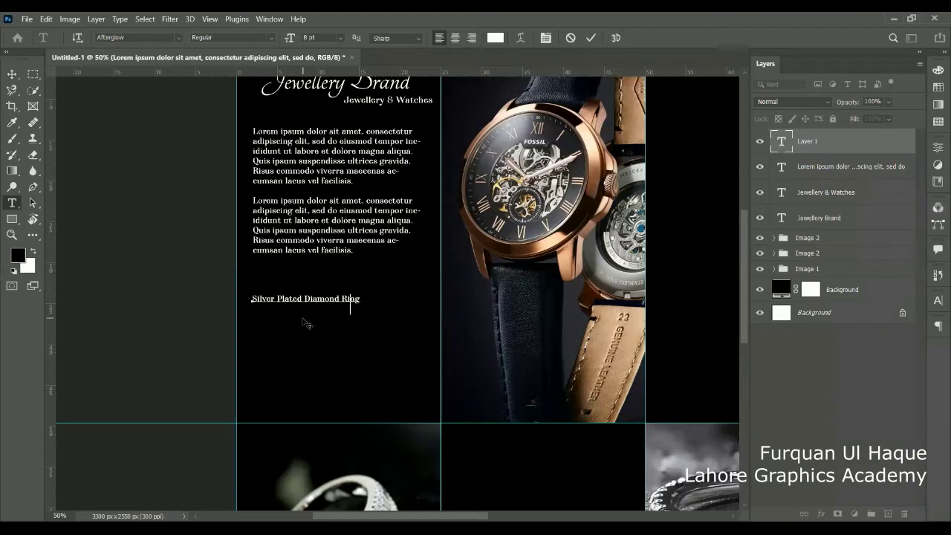
{"action": "left_click_drag", "start_coordinate": [251, 297], "coordinate": [424, 294]}
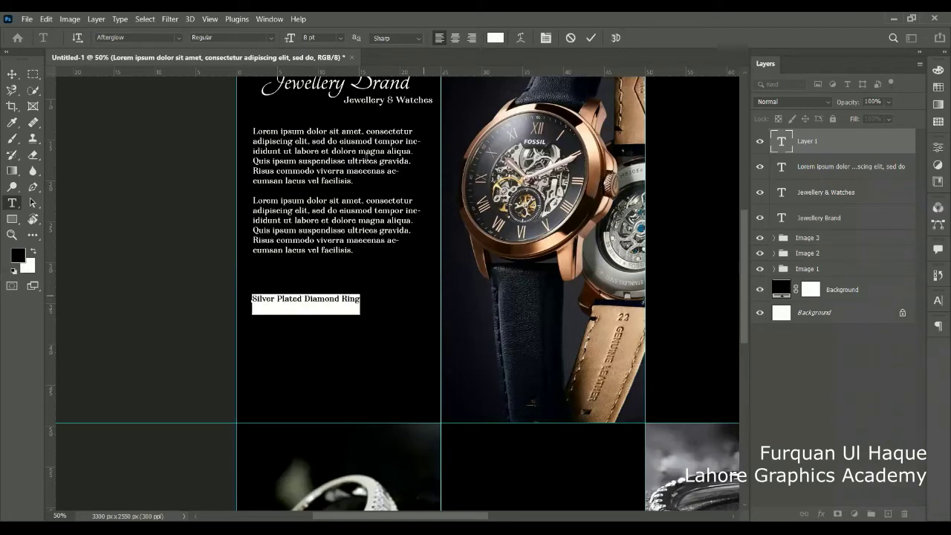
{"action": "left_click", "coordinate": [292, 42]}
{"action": "type", "text": "12"}
{"action": "key", "text": "Return"}
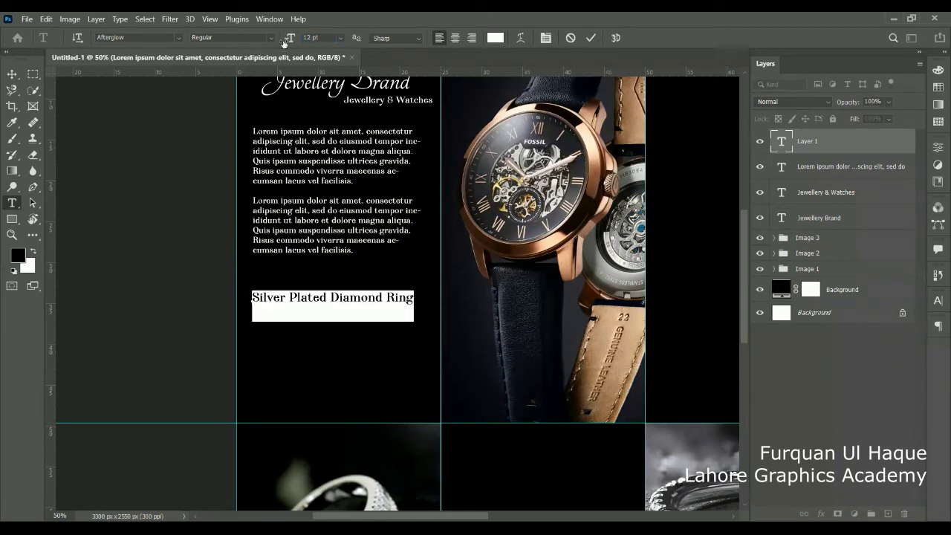
{"action": "type", "text": "10"}
{"action": "key", "text": "ctrl+z"}
{"action": "key", "text": "Tab"}
{"action": "type", "text": "10"}
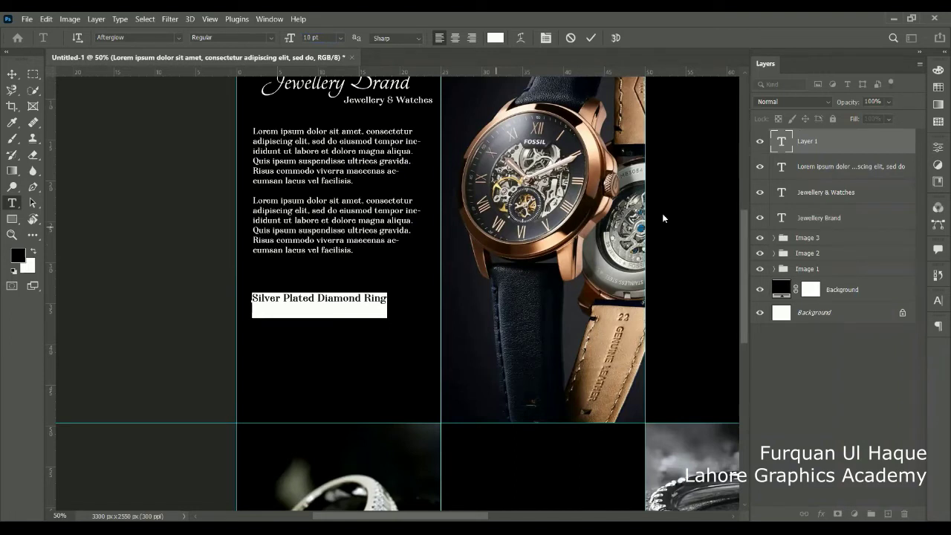
{"action": "left_click", "coordinate": [595, 37]}
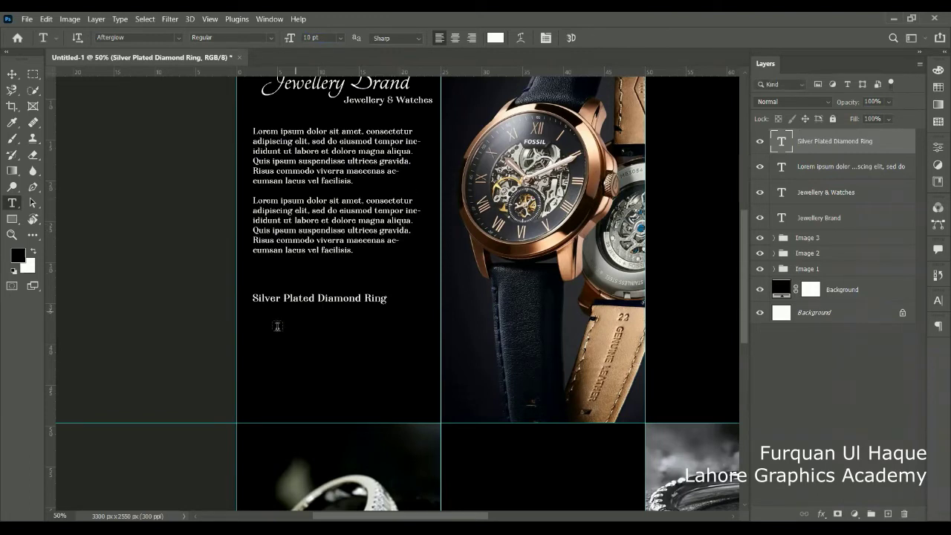
{"action": "left_click", "coordinate": [254, 312]}
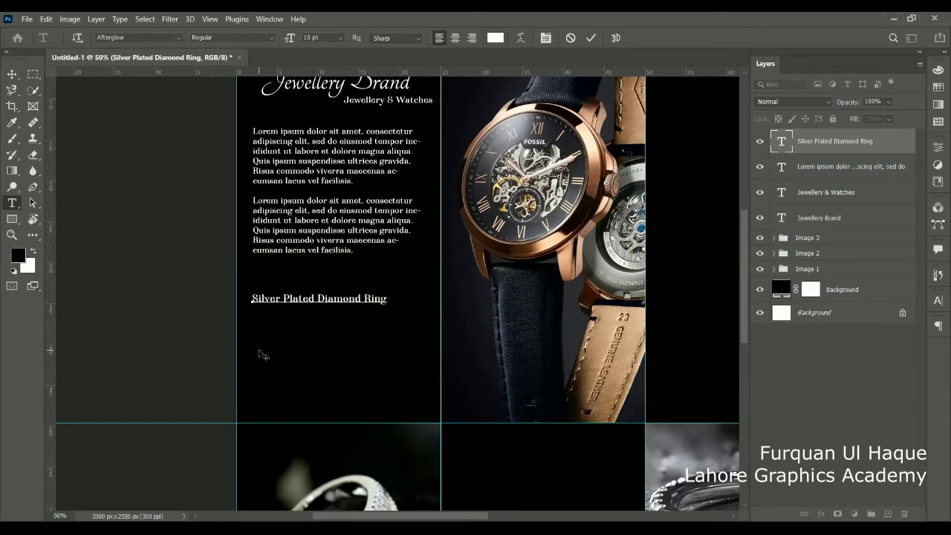
{"action": "left_click", "coordinate": [257, 339]}
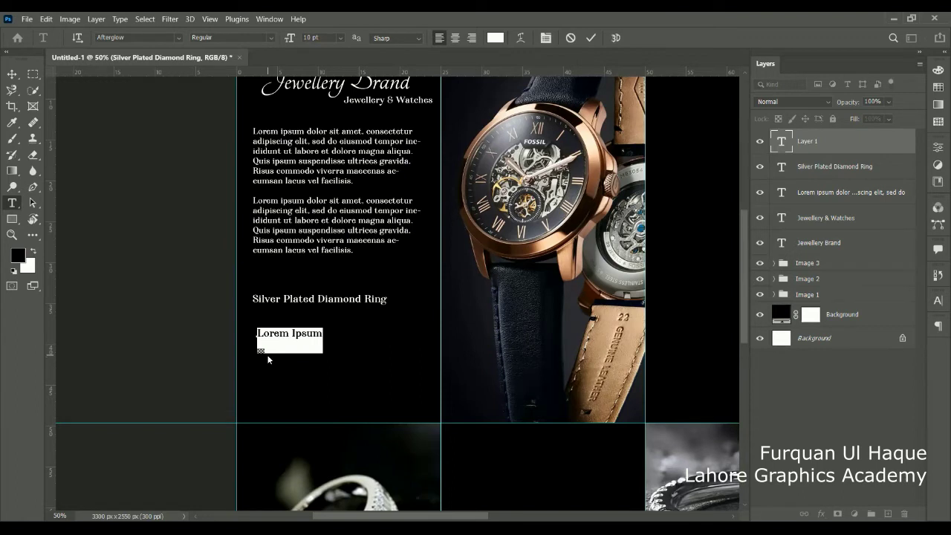
Add the price line 'PKR: 3,500/-' under the product name.
{"action": "type", "text": "PKR:"}
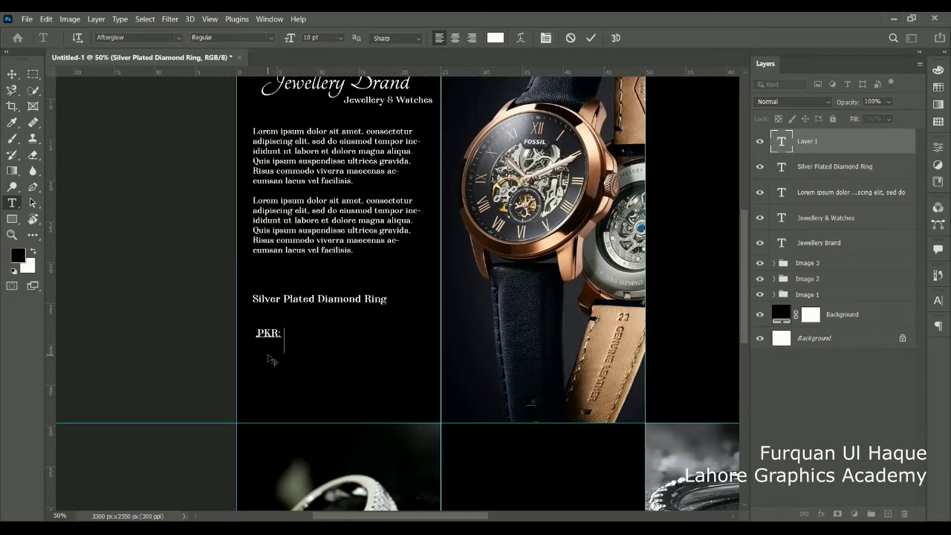
{"action": "type", "text": " 3"}
{"action": "type", "text": ".500/0"}
{"action": "key", "text": "BackSpace"}
{"action": "type", "text": "-"}
{"action": "left_click", "coordinate": [590, 38]}
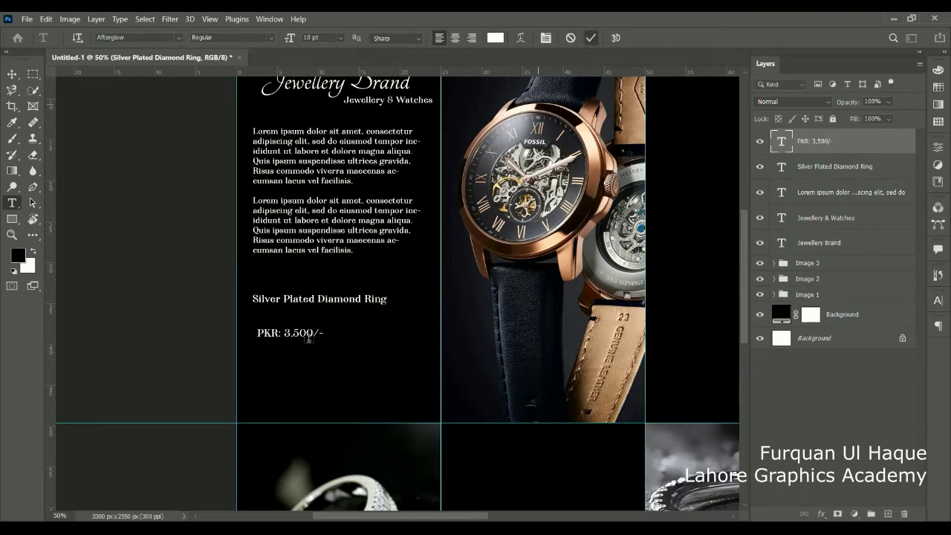
Add 'Available in stores and online' below the price and select the three product text layers.
{"action": "left_click", "coordinate": [265, 355]}
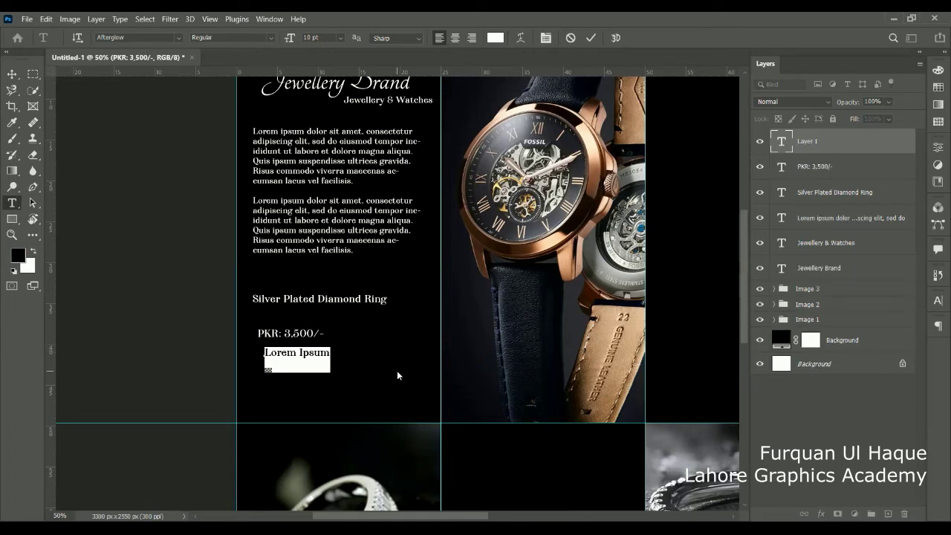
{"action": "type", "text": "Availab"}
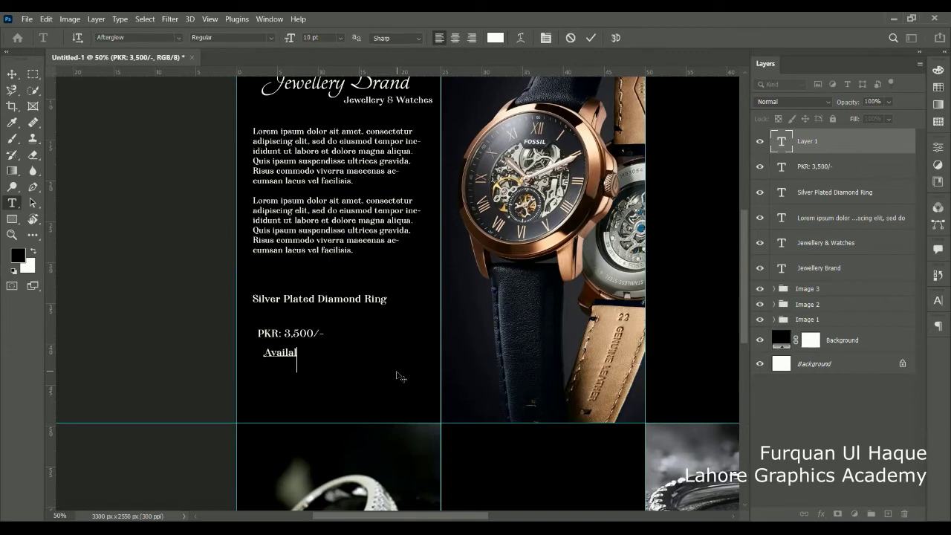
{"action": "type", "text": "le in "}
{"action": "type", "text": "E"}
{"action": "key", "text": "Left"}
{"action": "key", "text": "Left"}
{"action": "key", "text": "Delete"}
{"action": "key", "text": "Delete"}
{"action": "key", "text": "BackSpace"}
{"action": "key", "text": "BackSpace"}
{"action": "type", "text": "in S"}
{"action": "key", "text": "BackSpace"}
{"action": "type", "text": "stores adn"}
{"action": "key", "text": "Left"}
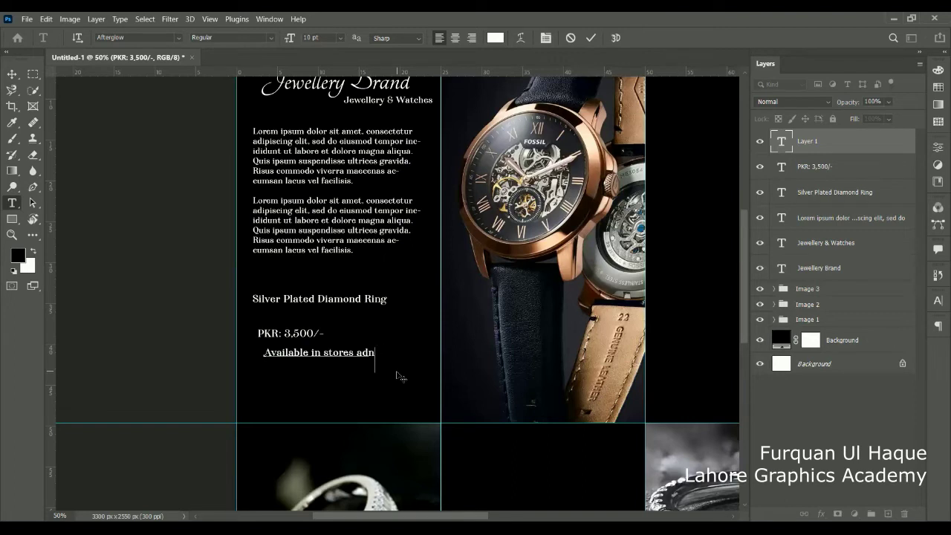
{"action": "key", "text": "Delete"}
{"action": "key", "text": "BackSpace"}
{"action": "type", "text": "nd online"}
{"action": "left_click", "coordinate": [239, 424]}
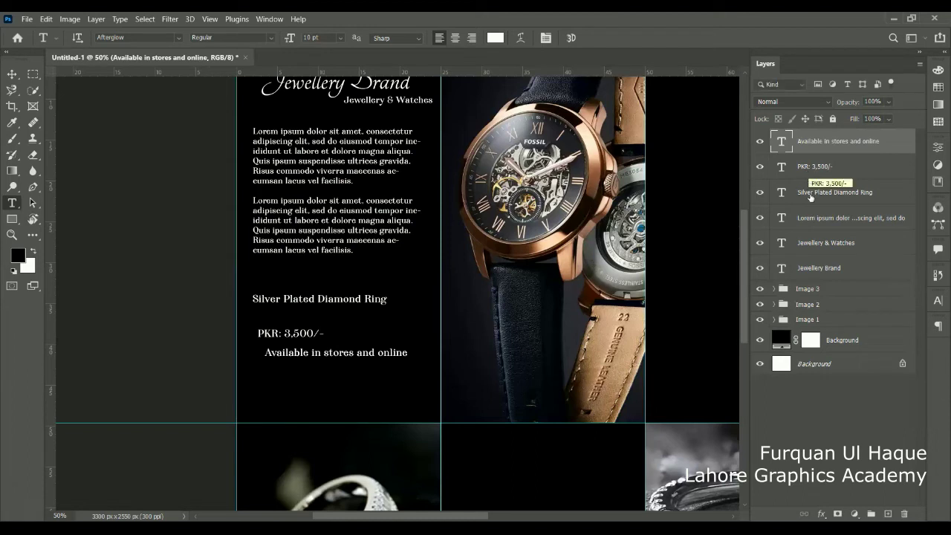
{"action": "left_click", "coordinate": [810, 194], "text": "shift"}
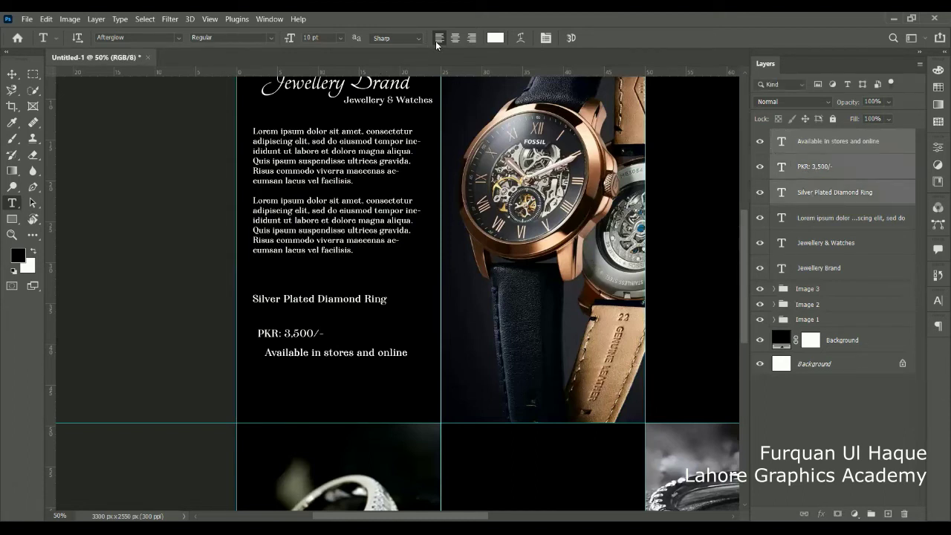
Left-align the three ring text lines and nudge the price and availability lines up.
{"action": "left_click", "coordinate": [12, 76]}
{"action": "left_click", "coordinate": [265, 39]}
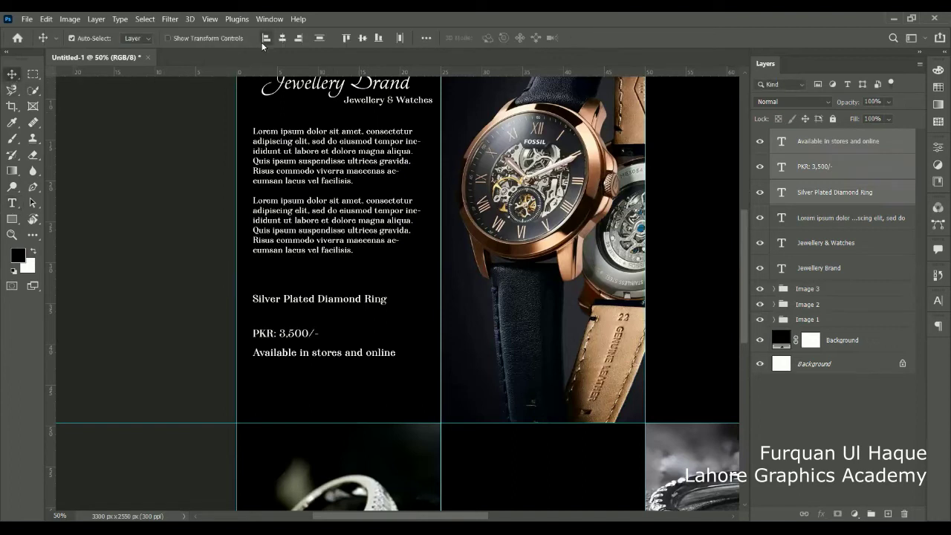
{"action": "left_click", "coordinate": [822, 185]}
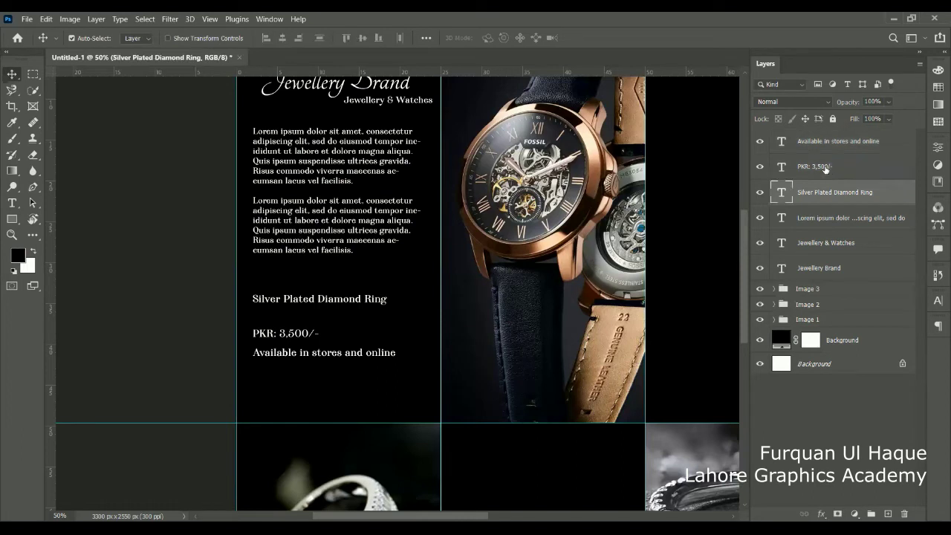
{"action": "left_click", "coordinate": [823, 168]}
{"action": "key", "text": "shift+Up"}
{"action": "key", "text": "shift+Up"}
{"action": "key", "text": "shift+Up"}
{"action": "key", "text": "shift+Up"}
{"action": "key", "text": "shift+Up"}
{"action": "key", "text": "shift+Up"}
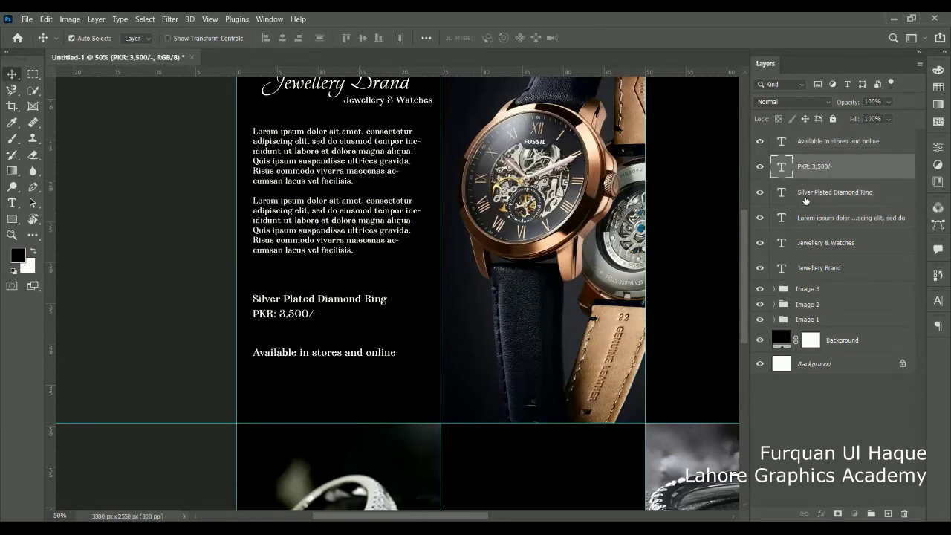
{"action": "left_click", "coordinate": [805, 199]}
{"action": "left_click", "coordinate": [805, 143]}
{"action": "key", "text": "shift+Up"}
{"action": "key", "text": "shift+Up"}
{"action": "key", "text": "shift+Up"}
{"action": "key", "text": "shift+Up"}
{"action": "key", "text": "shift+Up"}
{"action": "key", "text": "shift+Up"}
{"action": "key", "text": "shift+Up"}
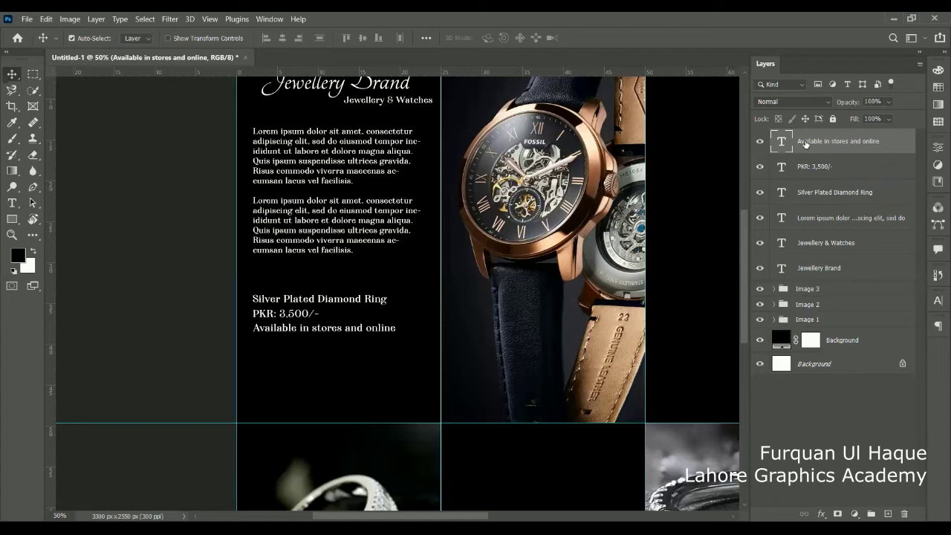
Set the price and availability lines to 8 pt.
{"action": "left_click", "coordinate": [823, 199], "text": "shift"}
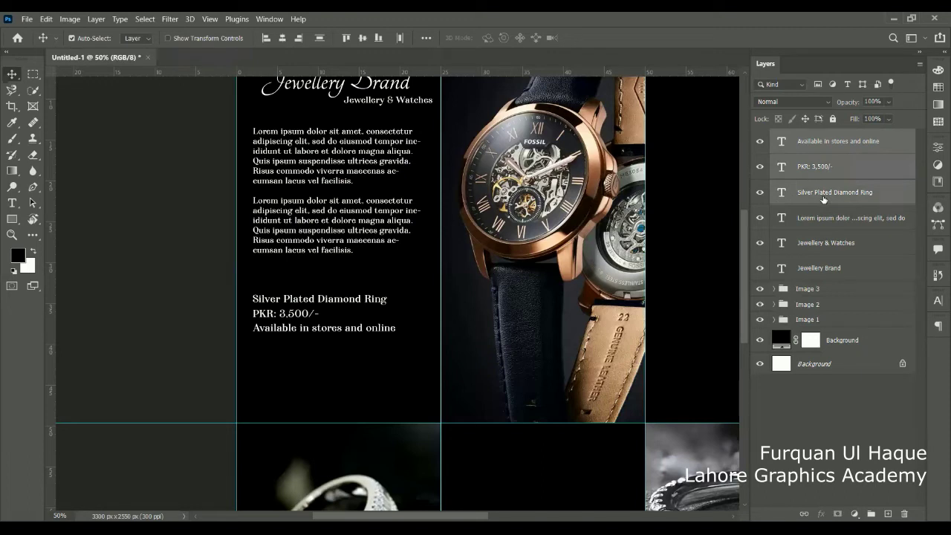
{"action": "left_click", "coordinate": [792, 146]}
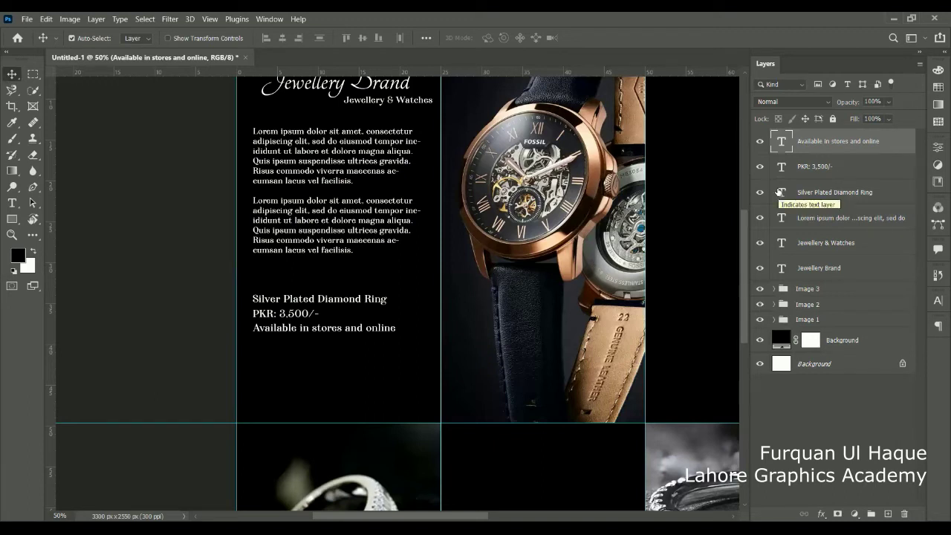
{"action": "left_click", "coordinate": [811, 176]}
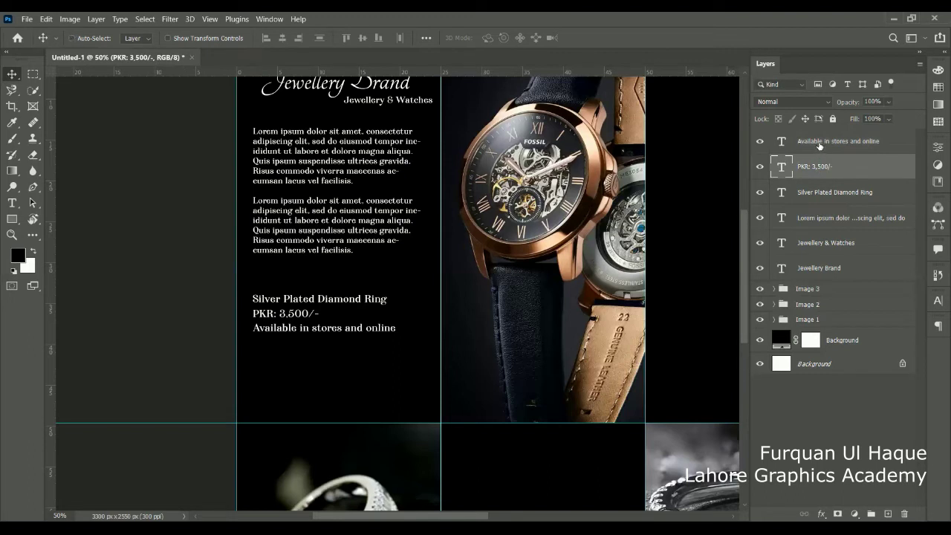
{"action": "left_click", "coordinate": [819, 145], "text": "ctrl"}
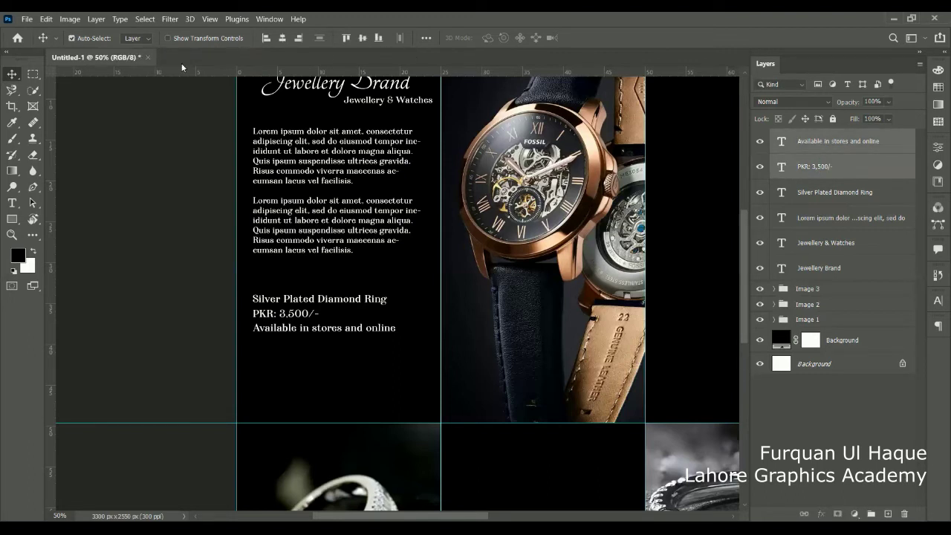
{"action": "left_click", "coordinate": [20, 202]}
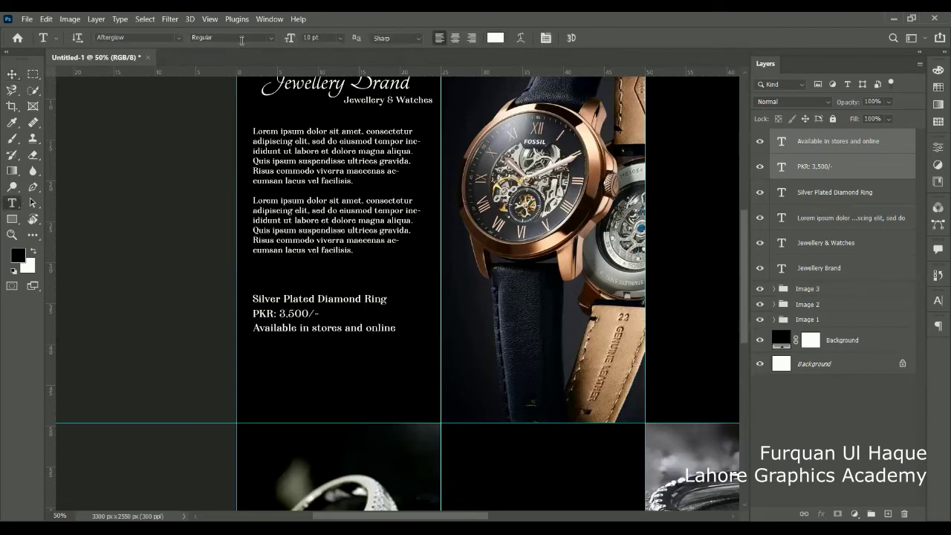
{"action": "left_click", "coordinate": [287, 39]}
{"action": "type", "text": "8"}
{"action": "key", "text": "Return"}
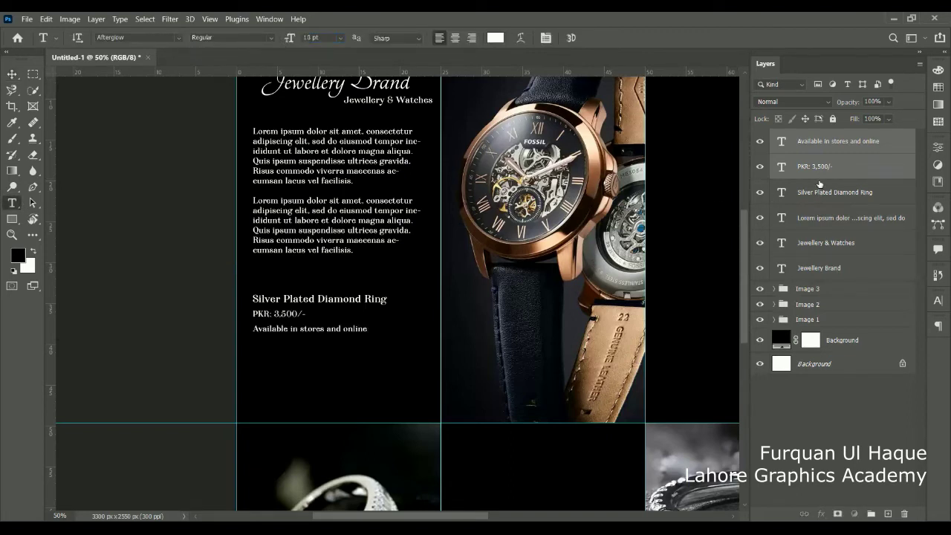
Nudge the price and availability lines up tight under the ring name.
{"action": "left_click", "coordinate": [817, 186]}
{"action": "left_click", "coordinate": [815, 176]}
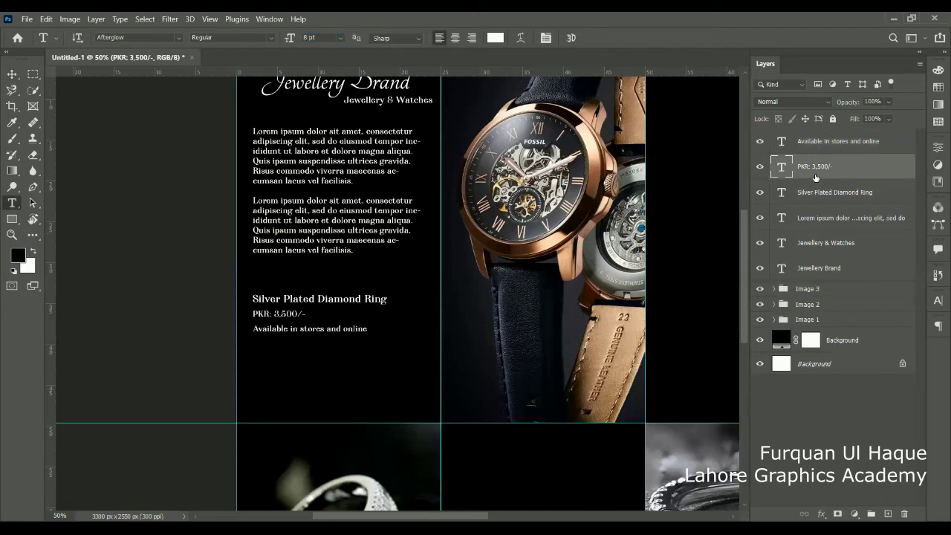
{"action": "key", "text": "v"}
{"action": "key", "text": "Up"}
{"action": "key", "text": "Up"}
{"action": "key", "text": "Up"}
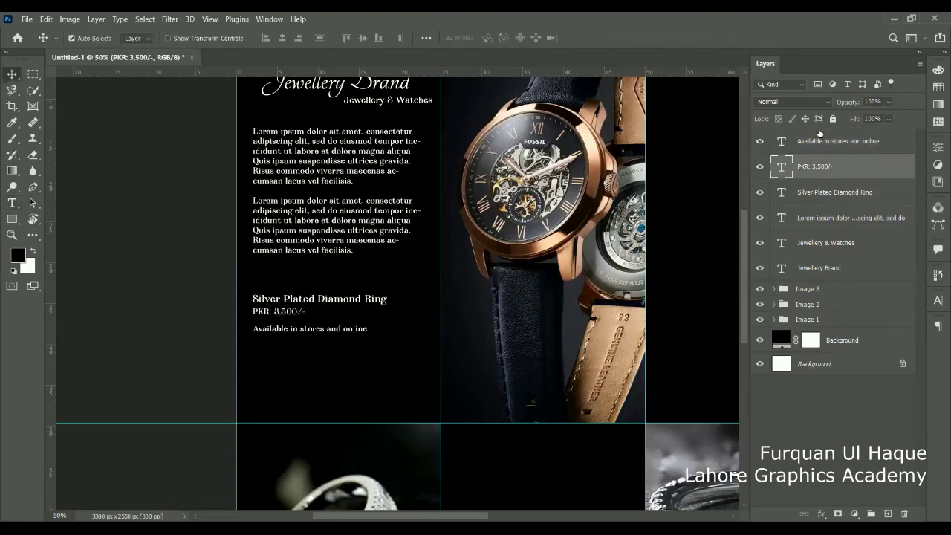
{"action": "left_click", "coordinate": [819, 141]}
{"action": "key", "text": "Up"}
{"action": "key", "text": "Up"}
{"action": "key", "text": "Up"}
{"action": "key", "text": "Up"}
{"action": "key", "text": "Up"}
{"action": "key", "text": "Up"}
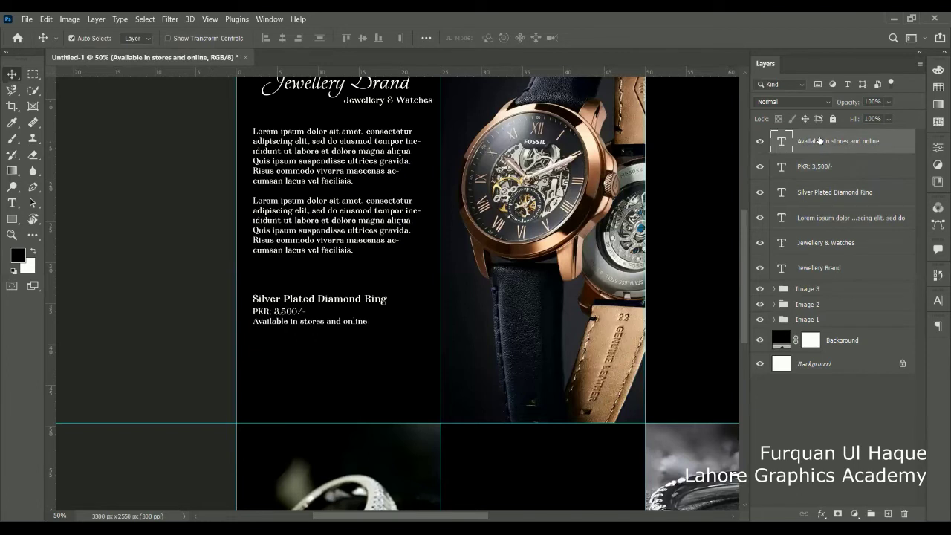
Group the ring name, price and availability layers and name the group 'Item 1'.
{"action": "left_click", "coordinate": [830, 189], "text": "ctrl"}
{"action": "left_click", "coordinate": [824, 175], "text": "ctrl"}
{"action": "key", "text": "ctrl+g"}
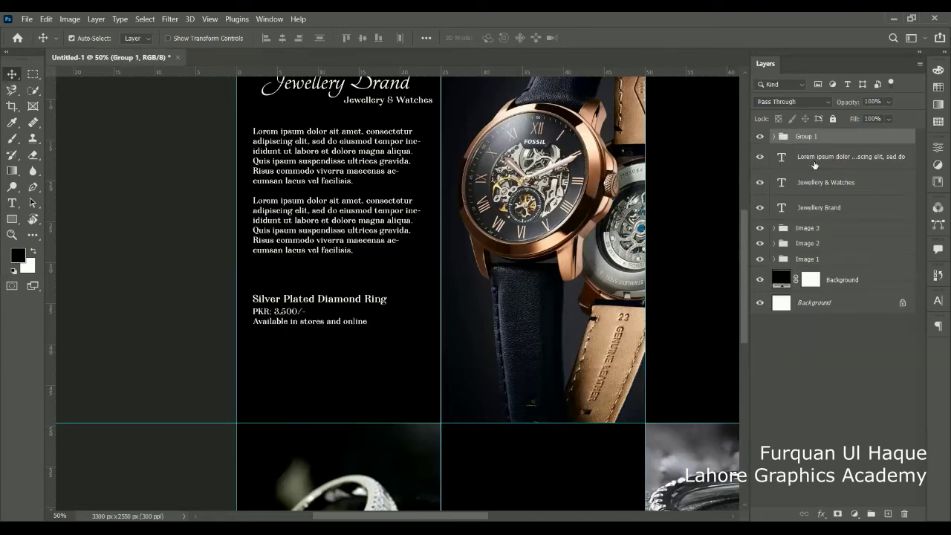
{"action": "double_click", "coordinate": [809, 136]}
{"action": "type", "text": "Item"}
{"action": "key", "text": "Return"}
{"action": "double_click", "coordinate": [810, 137]}
{"action": "key", "text": "Return"}
Make two copies of Item 1 below it, distribute all three evenly, and shift them up.
{"action": "key", "text": "ctrl+j"}
{"action": "key", "text": "shift+Down"}
{"action": "key", "text": "shift+Down"}
{"action": "key", "text": "shift+Down"}
{"action": "key", "text": "shift+Down"}
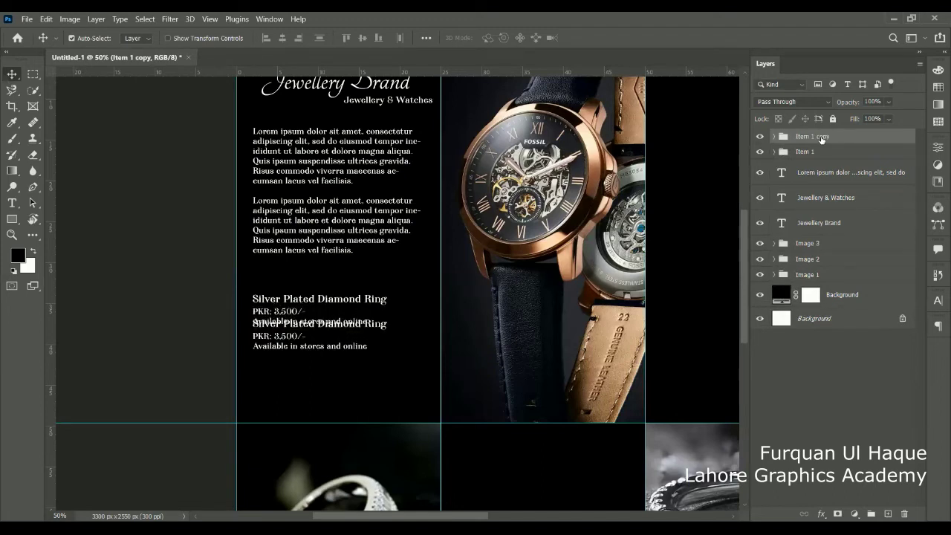
{"action": "key", "text": "shift+Down"}
{"action": "key", "text": "shift+Down"}
{"action": "key", "text": "shift+Down"}
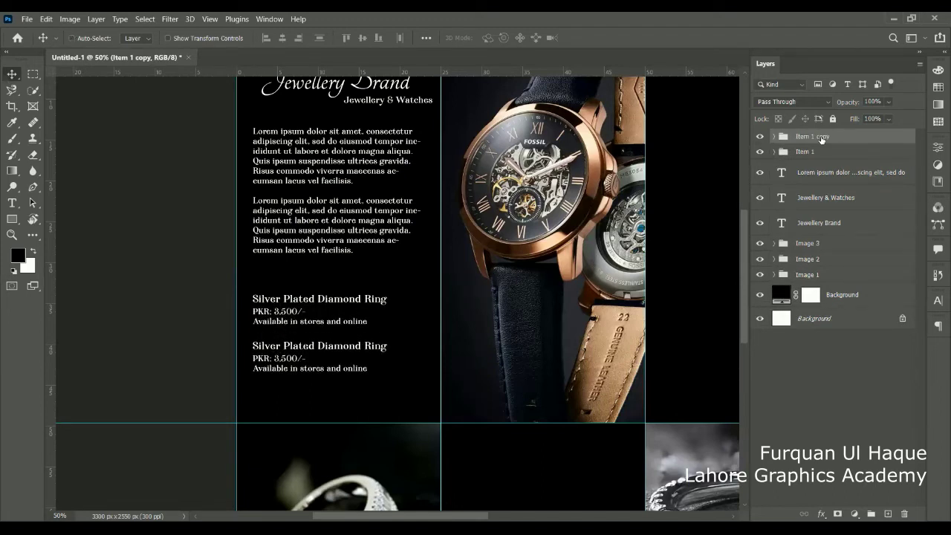
{"action": "key", "text": "ctrl+j"}
{"action": "key", "text": "shift+Down"}
{"action": "key", "text": "shift+Down"}
{"action": "key", "text": "shift+Down"}
{"action": "key", "text": "shift+Down"}
{"action": "key", "text": "shift+Down"}
{"action": "key", "text": "shift+Down"}
{"action": "key", "text": "shift+Down"}
{"action": "key", "text": "shift+Down"}
{"action": "key", "text": "shift+Down"}
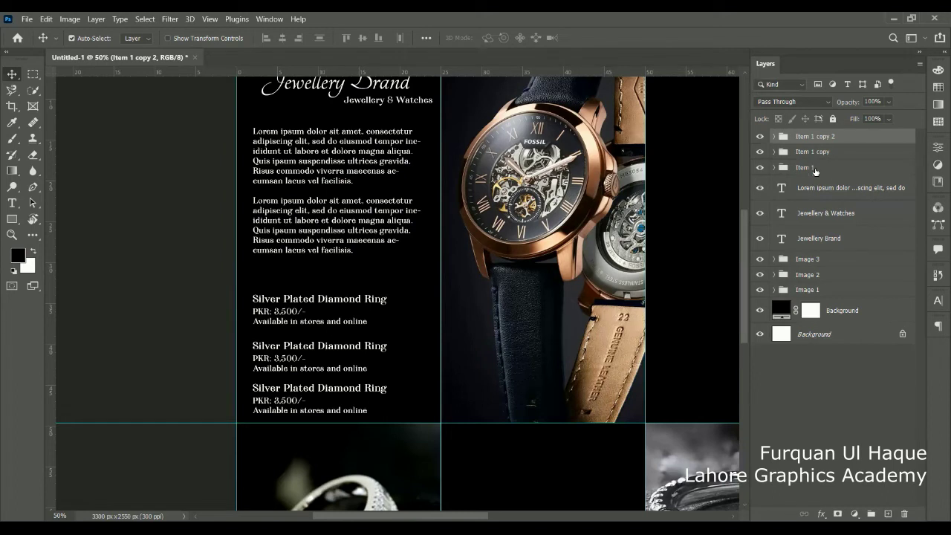
{"action": "left_click", "coordinate": [815, 168], "text": "shift"}
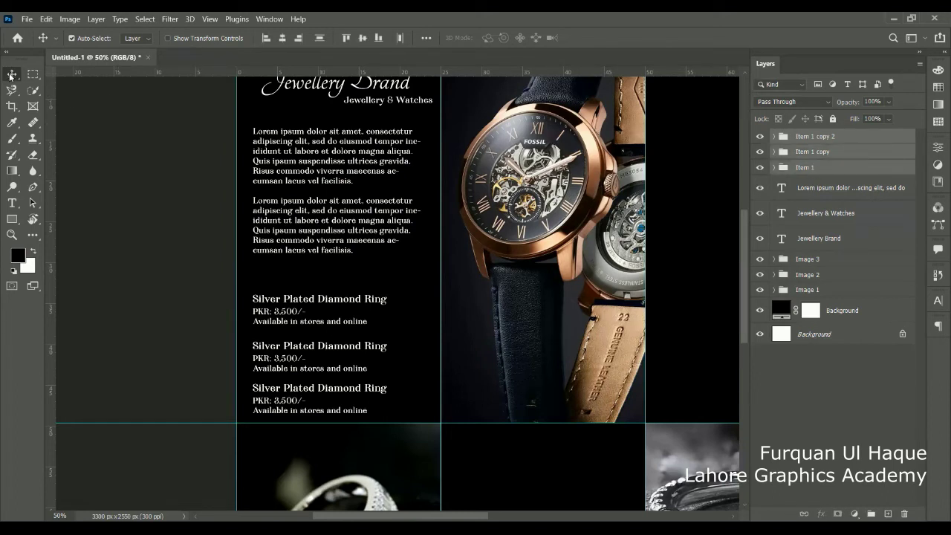
{"action": "left_click", "coordinate": [318, 40]}
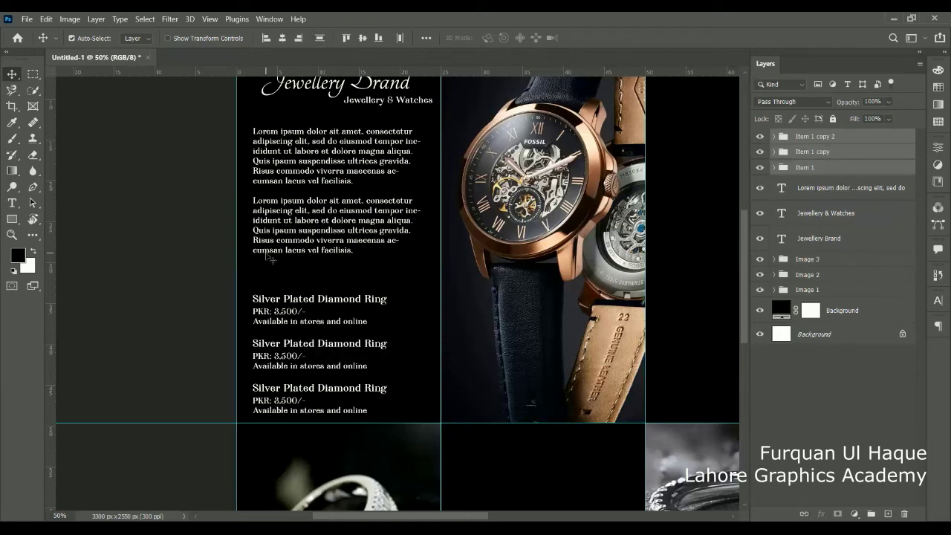
{"action": "key", "text": "shift+Up"}
{"action": "key", "text": "shift+Up"}
{"action": "key", "text": "shift+Up"}
{"action": "key", "text": "shift+Up"}
{"action": "key", "text": "shift+Up"}
{"action": "key", "text": "shift+Up"}
{"action": "key", "text": "shift+Up"}
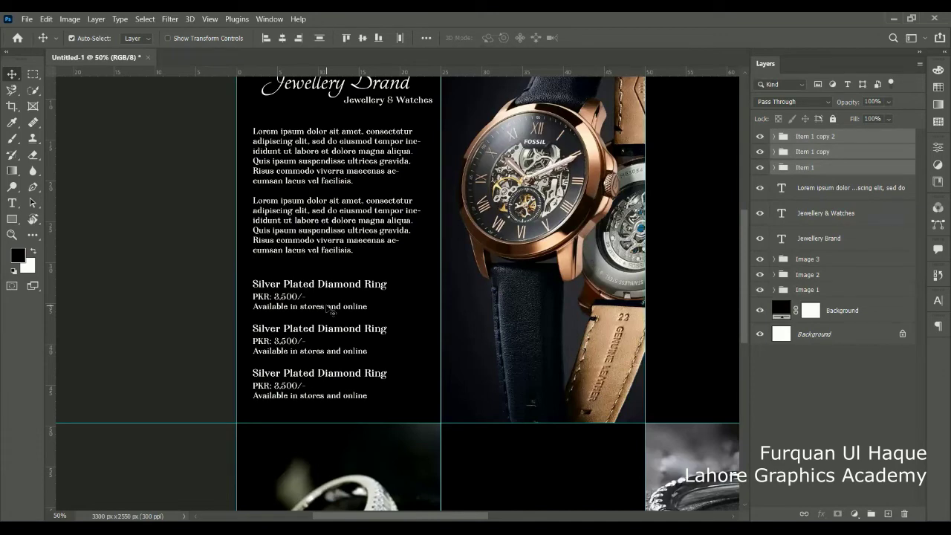
{"action": "scroll", "coordinate": [330, 310], "scroll_direction": "down", "scroll_amount": 2}
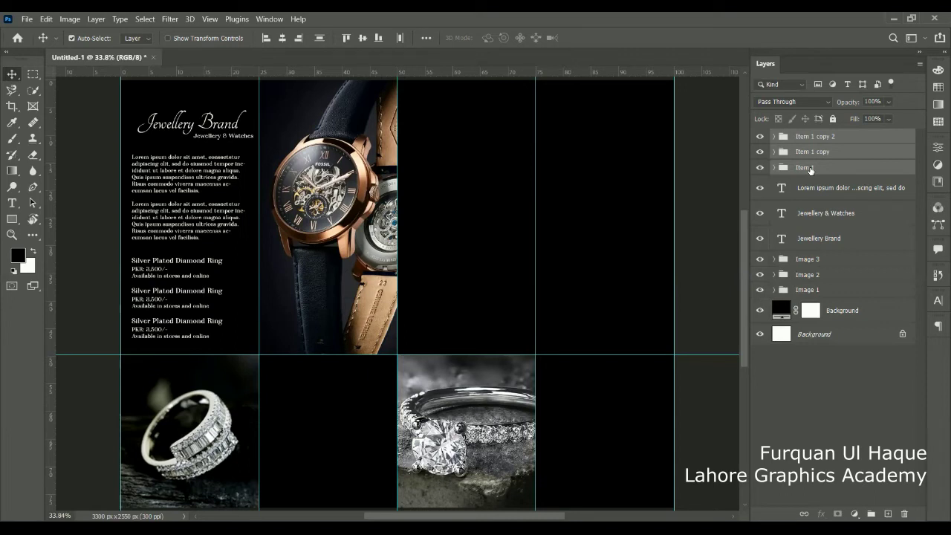
Zoom to 50% and expand the Item 1 group to show its text layers.
{"action": "left_click", "coordinate": [810, 169]}
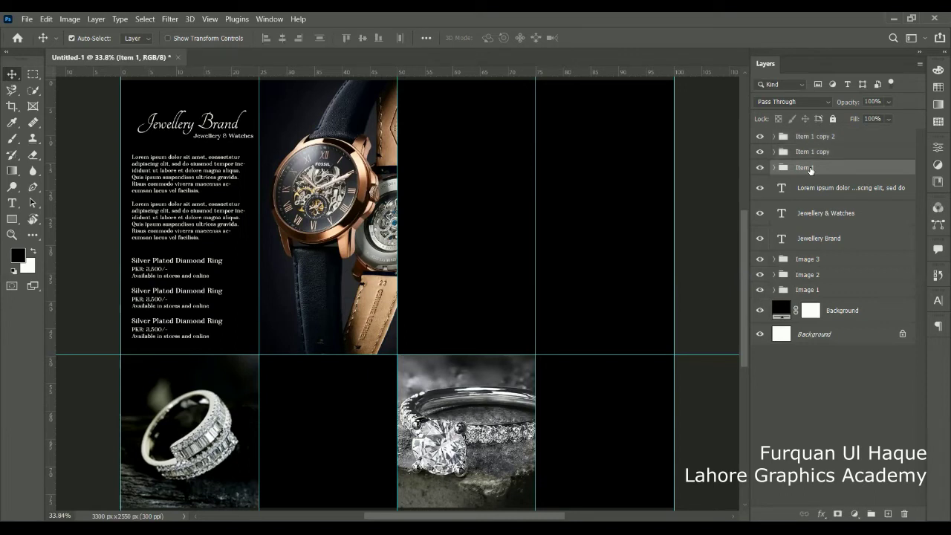
{"action": "key", "text": "ctrl"}
{"action": "key", "text": "ctrl+plus"}
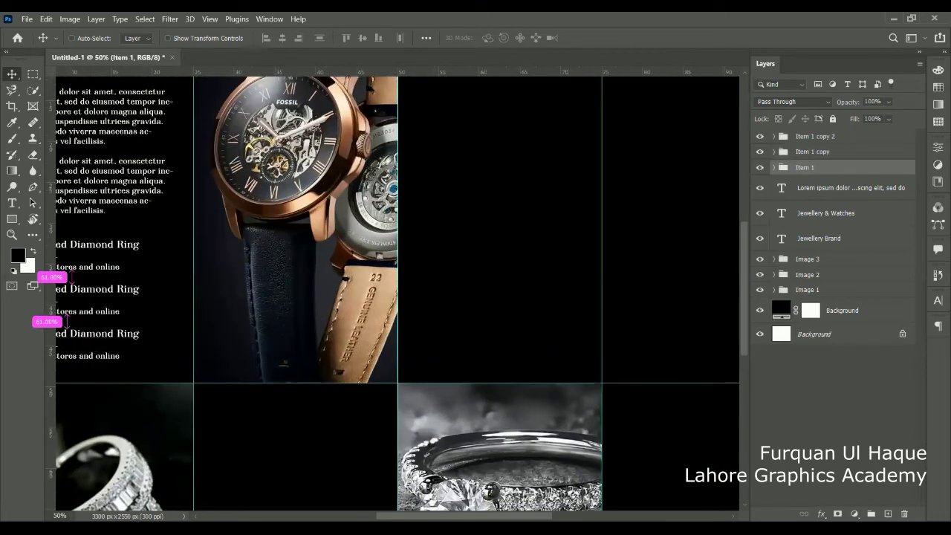
{"action": "scroll", "coordinate": [397, 293], "scroll_direction": "left", "scroll_amount": 1}
{"action": "scroll", "coordinate": [397, 293], "scroll_direction": "left", "scroll_amount": 4}
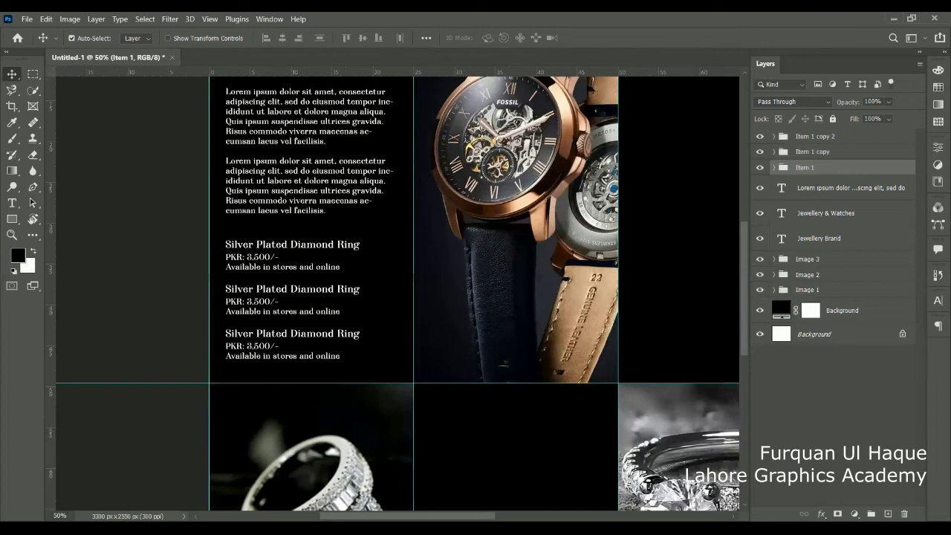
{"action": "left_click", "coordinate": [774, 168]}
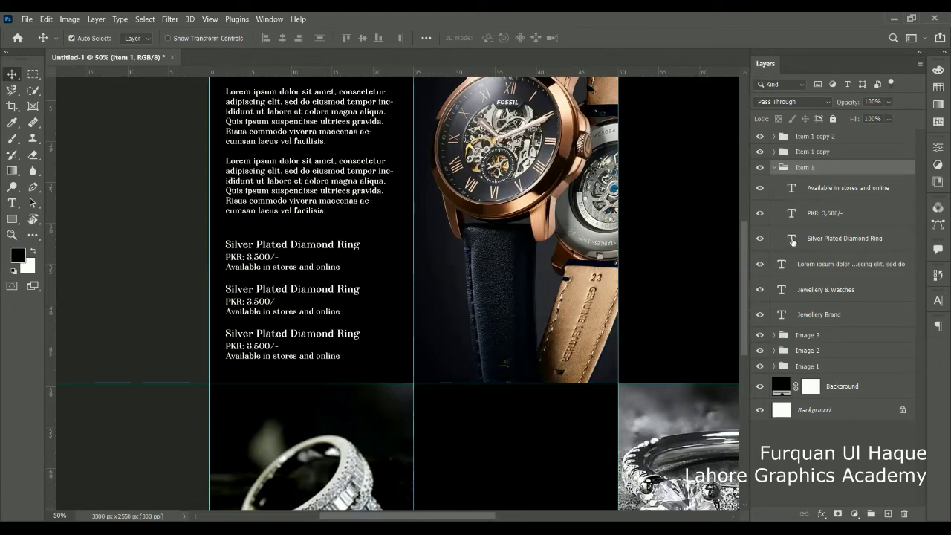
Colour the first ring name tan, sampled from the watch strap.
{"action": "double_click", "coordinate": [792, 239]}
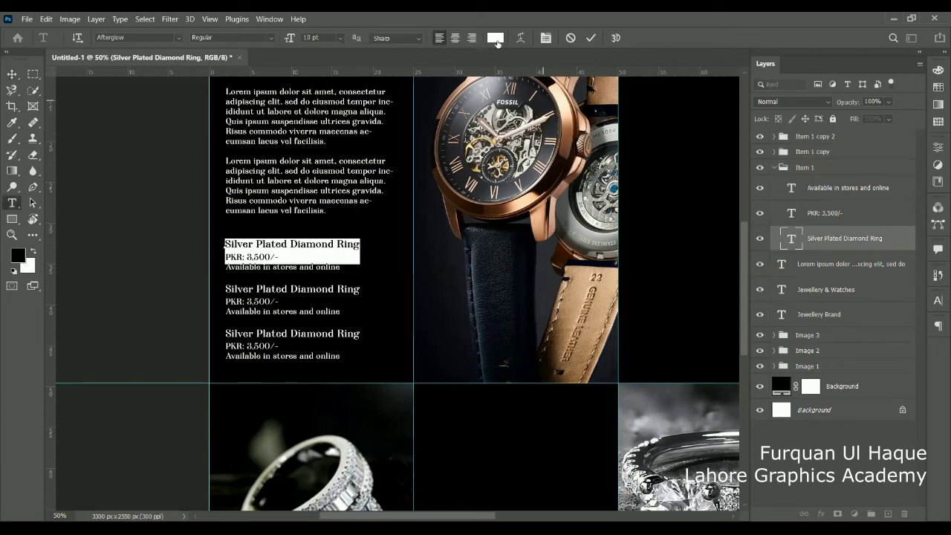
{"action": "left_click", "coordinate": [494, 39]}
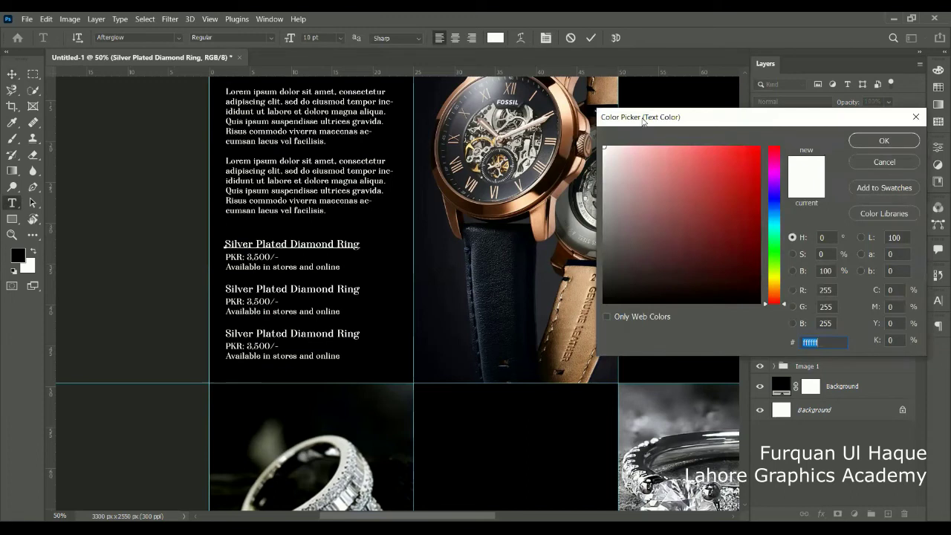
{"action": "left_click_drag", "start_coordinate": [643, 121], "coordinate": [702, 126]}
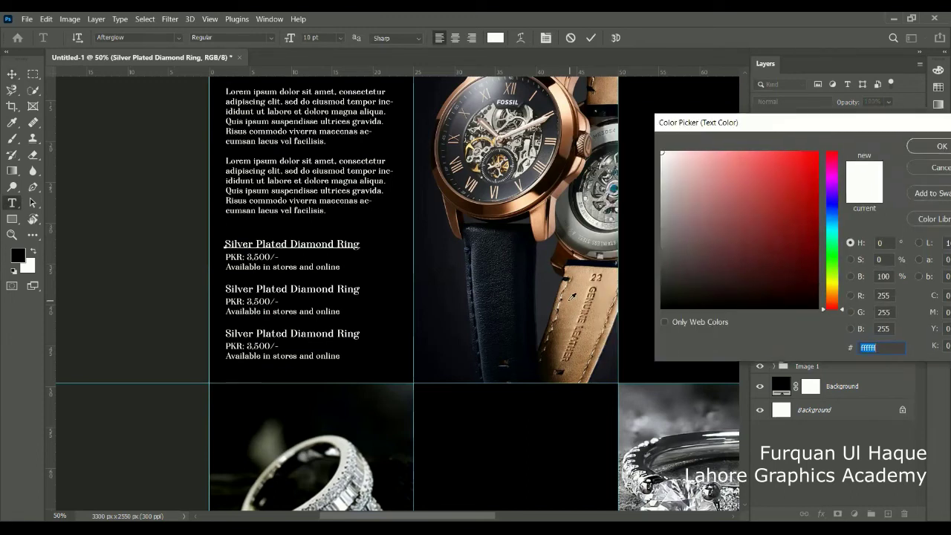
{"action": "left_click", "coordinate": [572, 297]}
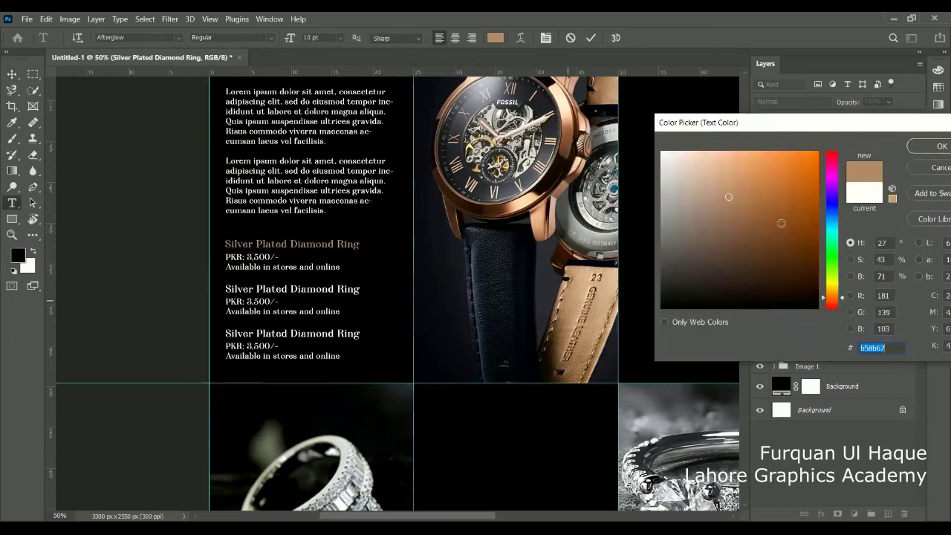
{"action": "left_click", "coordinate": [926, 151]}
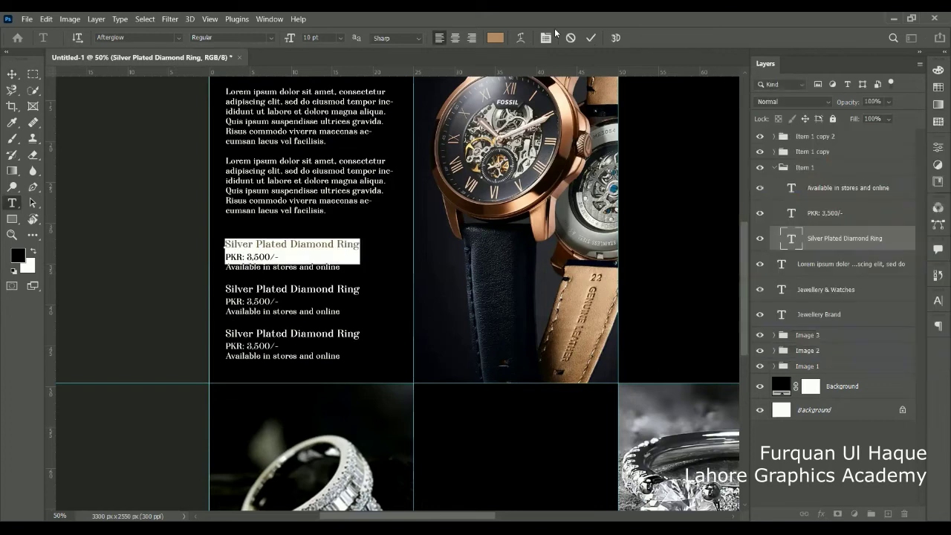
{"action": "left_click", "coordinate": [593, 41]}
{"action": "key", "text": "v"}
Refit the view, zoom back to 50%, and collapse the Item 1 group.
{"action": "key", "text": "ctrl+0"}
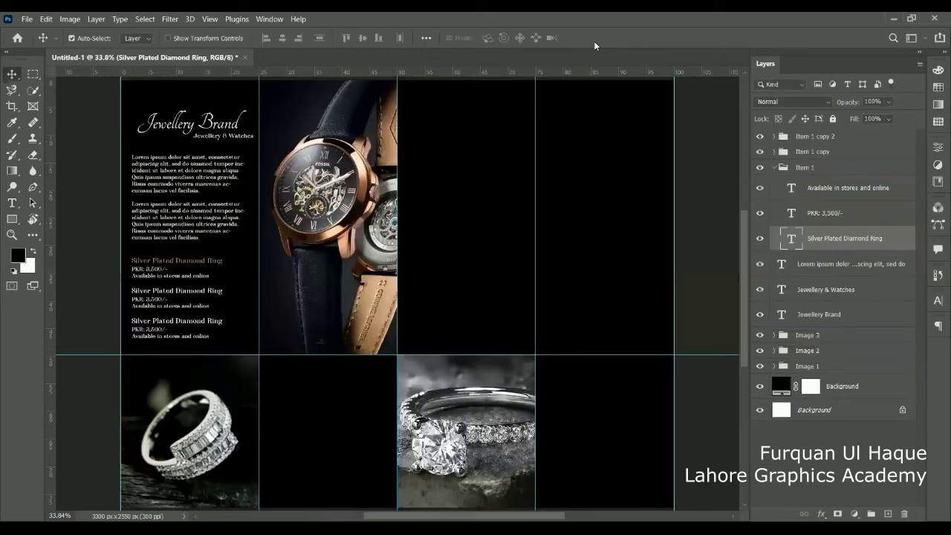
{"action": "key", "text": "ctrl+plus"}
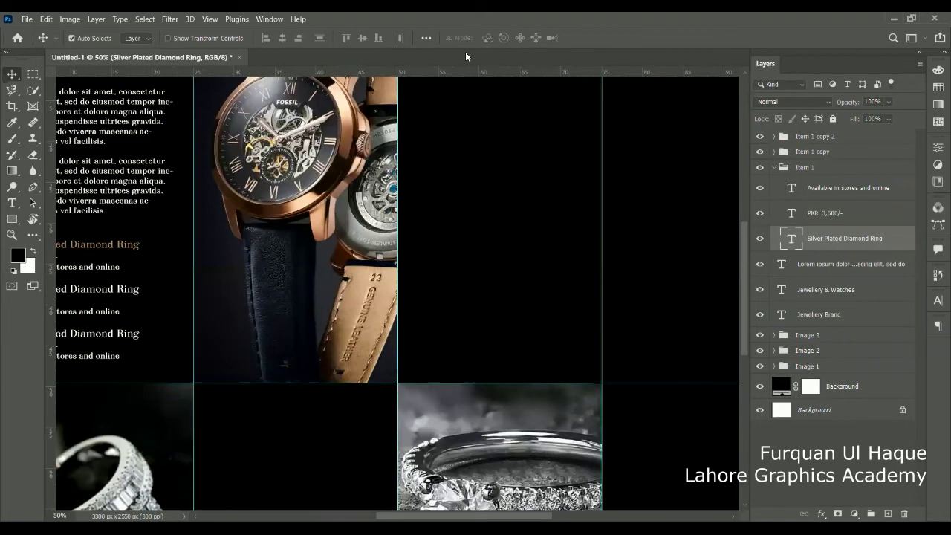
{"action": "scroll", "coordinate": [307, 506], "scroll_direction": "left", "scroll_amount": 5}
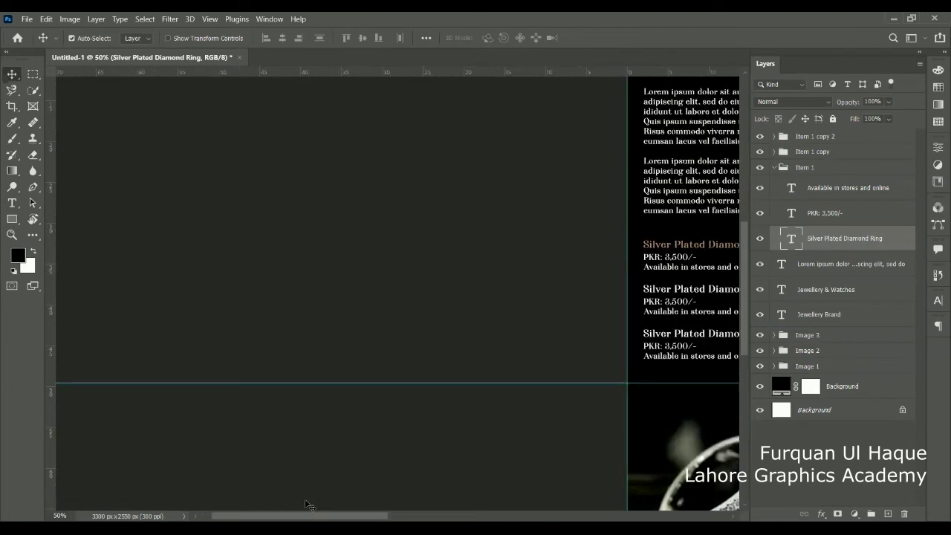
{"action": "scroll", "coordinate": [307, 506], "scroll_direction": "right", "scroll_amount": 3}
{"action": "scroll", "coordinate": [308, 505], "scroll_direction": "right", "scroll_amount": 2}
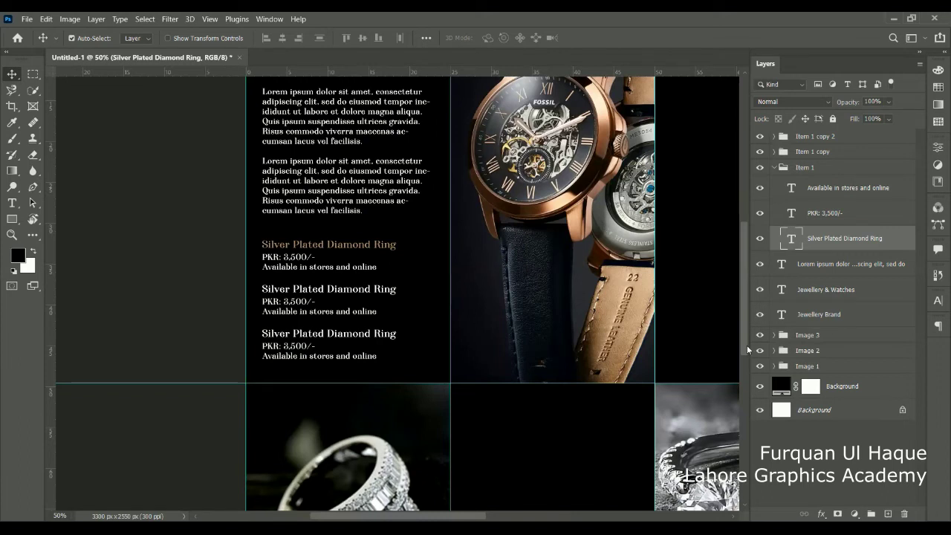
{"action": "scroll", "coordinate": [747, 344], "scroll_direction": "up", "scroll_amount": 1}
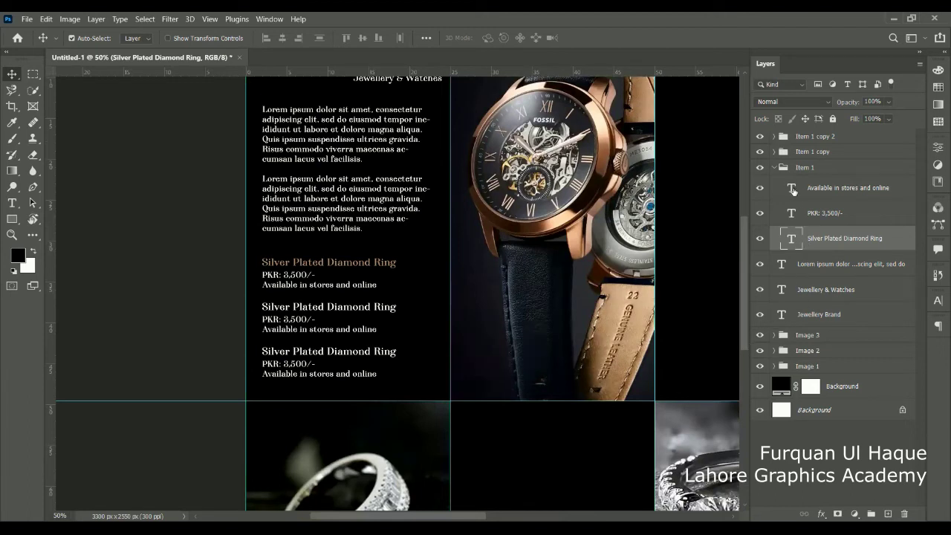
{"action": "left_click", "coordinate": [774, 168]}
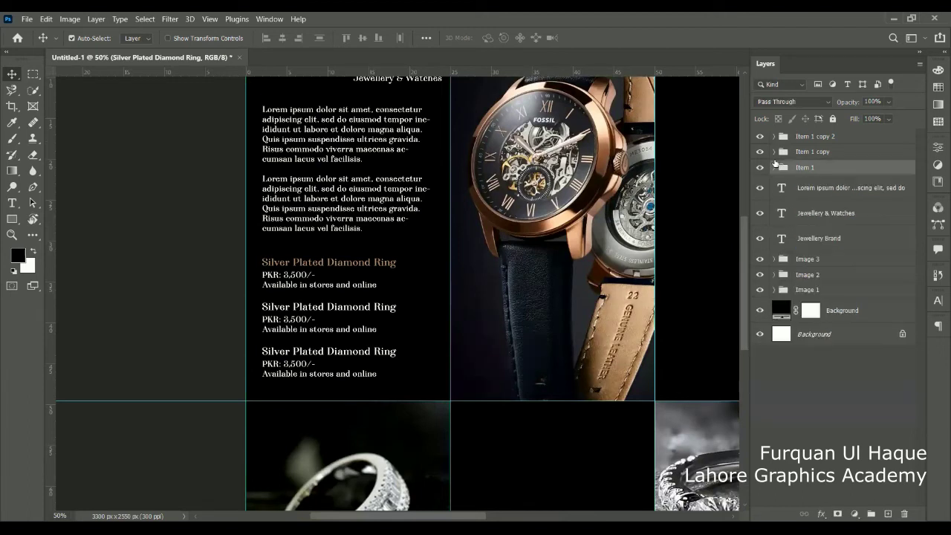
Delete the two old white-titled duplicate product groups.
{"action": "left_click", "coordinate": [775, 153]}
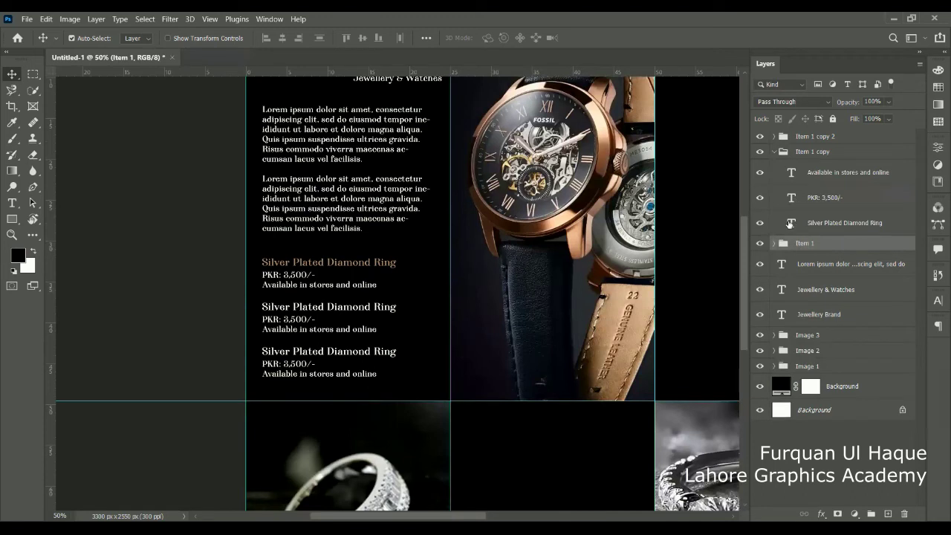
{"action": "left_click", "coordinate": [775, 153]}
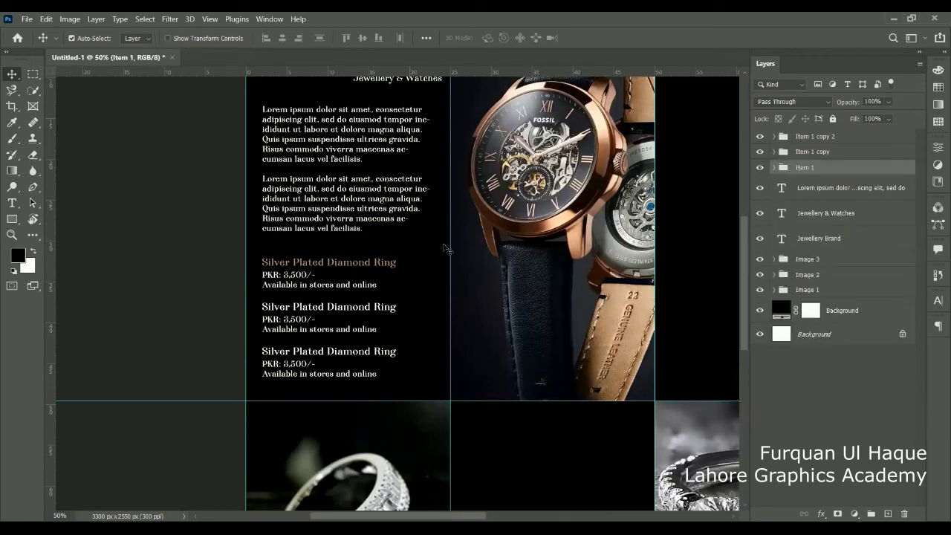
{"action": "left_click", "coordinate": [822, 153]}
{"action": "key", "text": "Delete"}
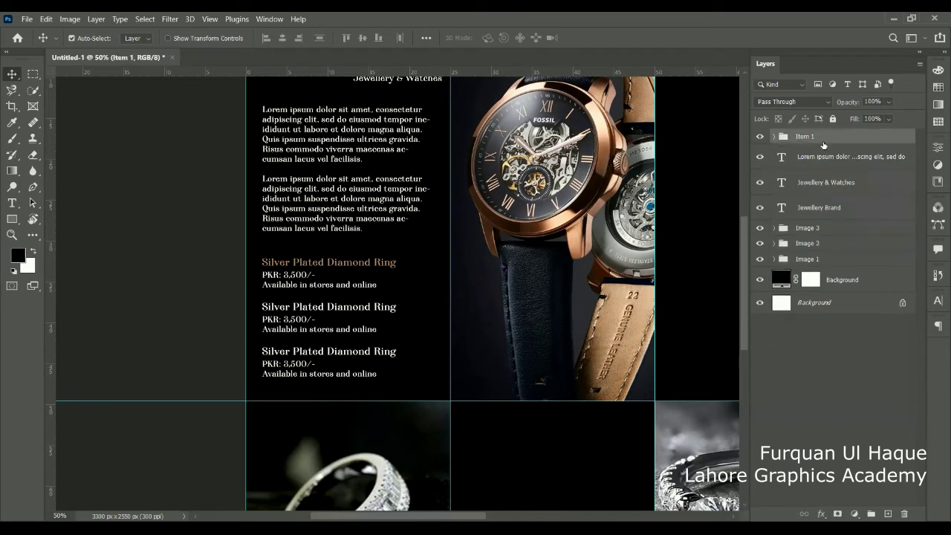
Duplicate the tan Item 1 below, distribute the three blocks evenly, and group them.
{"action": "key", "text": "ctrl+j"}
{"action": "key", "text": "ctrl+j"}
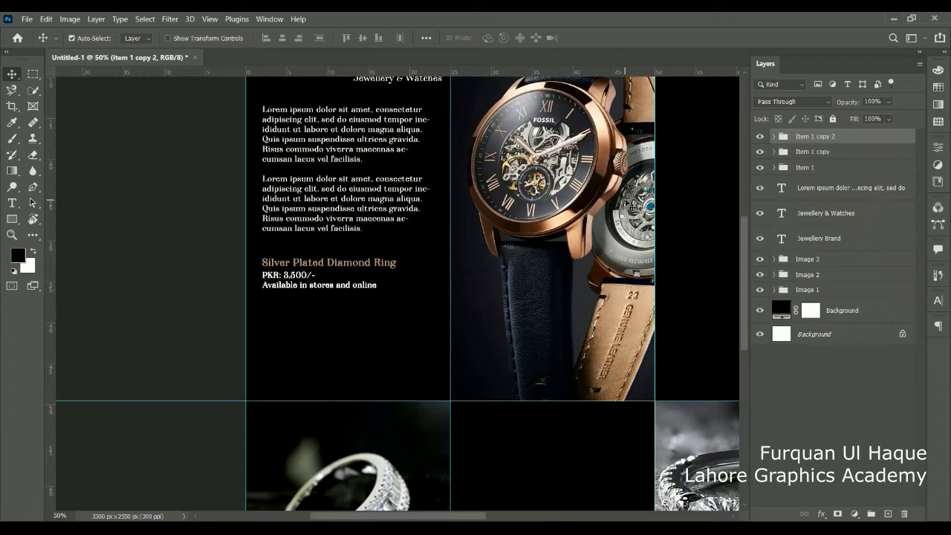
{"action": "key", "text": "shift+Down"}
{"action": "key", "text": "shift+Down"}
{"action": "key", "text": "shift+Down"}
{"action": "key", "text": "shift+Down"}
{"action": "key", "text": "shift+Down"}
{"action": "key", "text": "shift+Down"}
{"action": "key", "text": "shift+Down"}
{"action": "key", "text": "shift+Down"}
{"action": "key", "text": "shift+Down"}
{"action": "key", "text": "shift+Down"}
{"action": "key", "text": "shift+Down"}
{"action": "key", "text": "shift+Down"}
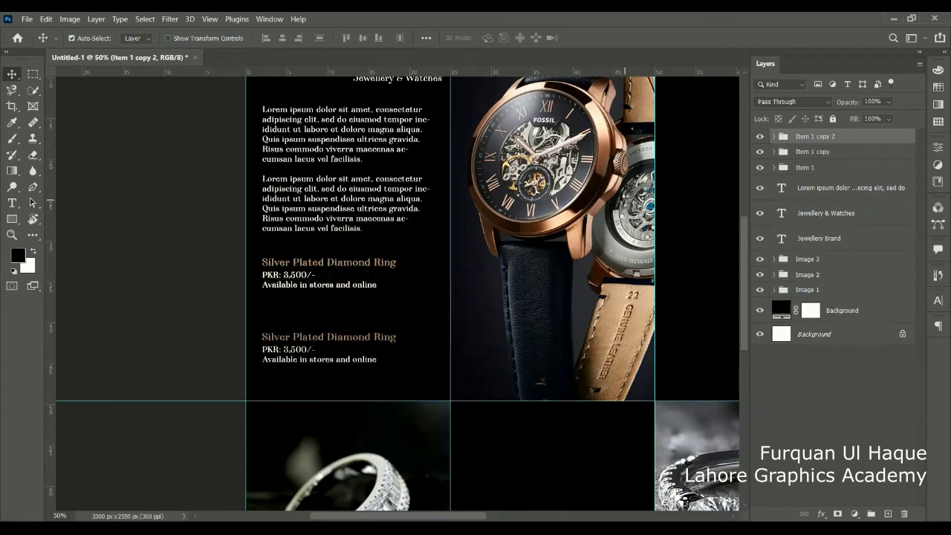
{"action": "key", "text": "shift+Down"}
{"action": "key", "text": "shift+Down"}
{"action": "key", "text": "shift+Down"}
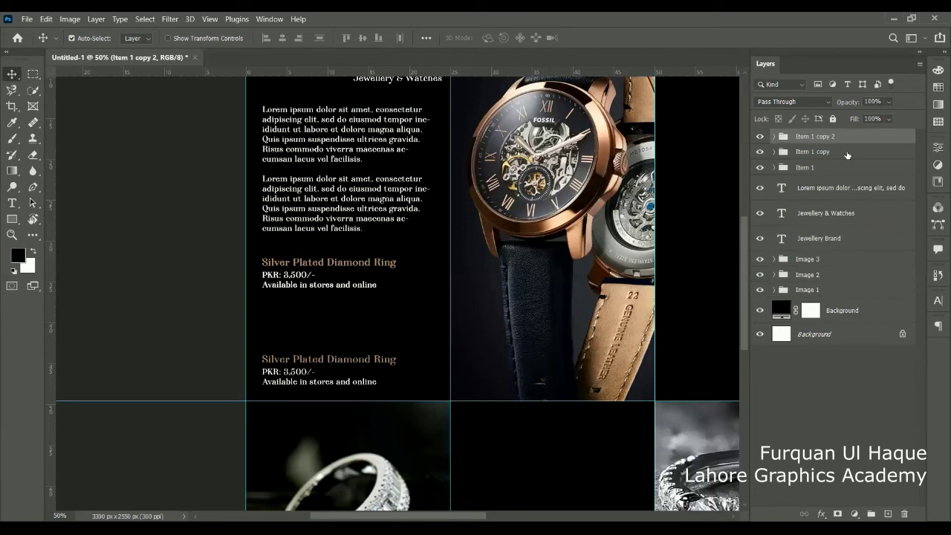
{"action": "left_click", "coordinate": [834, 163], "text": "shift"}
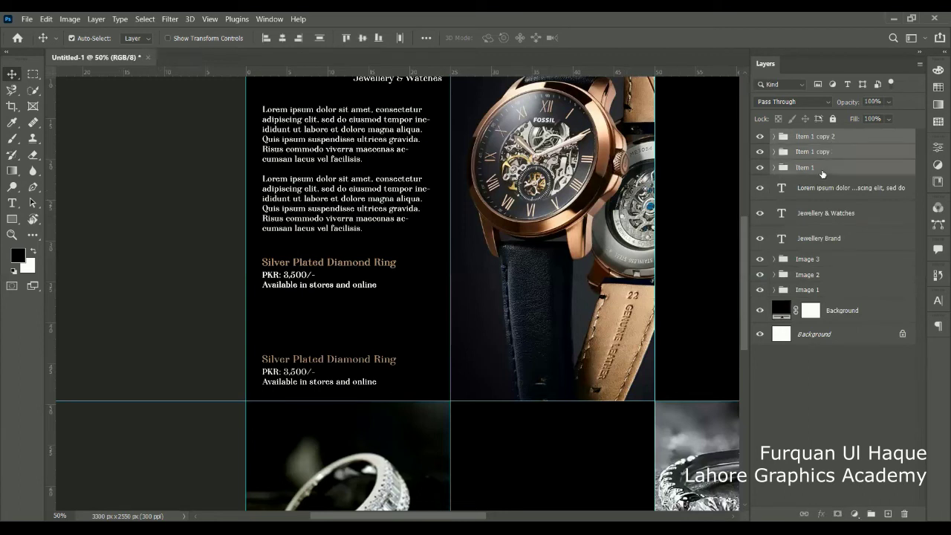
{"action": "left_click", "coordinate": [320, 38]}
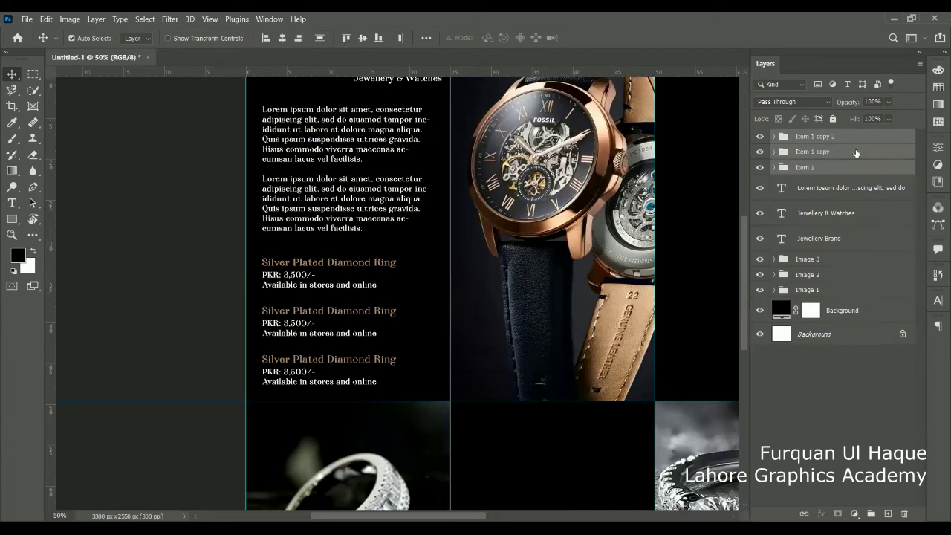
{"action": "key", "text": "ctrl"}
{"action": "key", "text": "ctrl+g"}
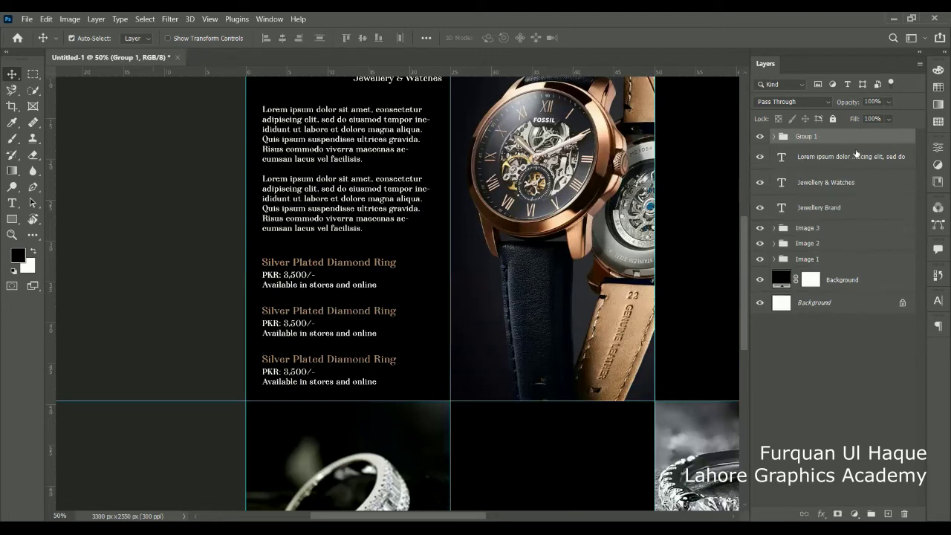
Rename the product group to 'Page1 Items'.
{"action": "double_click", "coordinate": [805, 137]}
{"action": "type", "text": "Page1"}
{"action": "type", "text": " Items"}
{"action": "key", "text": "Return"}
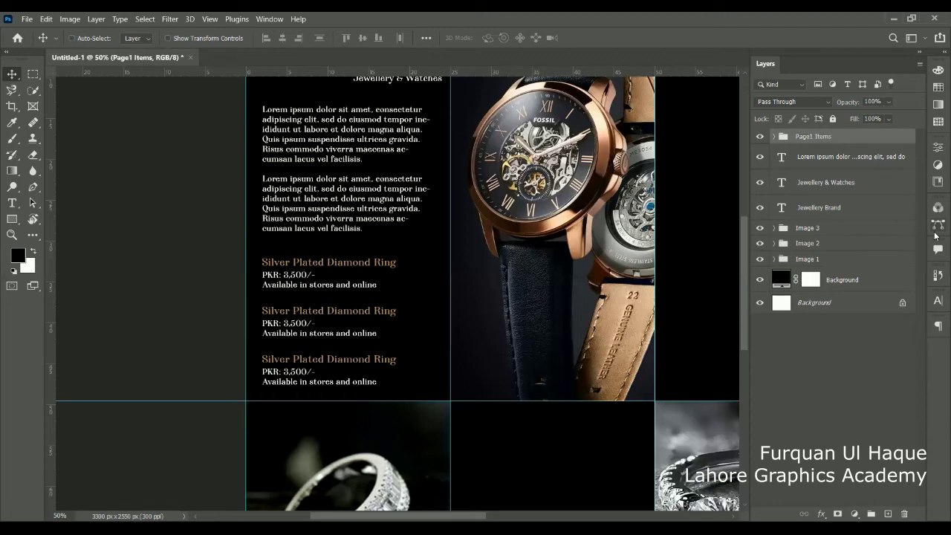
Duplicate Page1 Items and name the copy 'Page 2 Items'.
{"action": "key", "text": "ctrl+j"}
{"action": "double_click", "coordinate": [819, 138]}
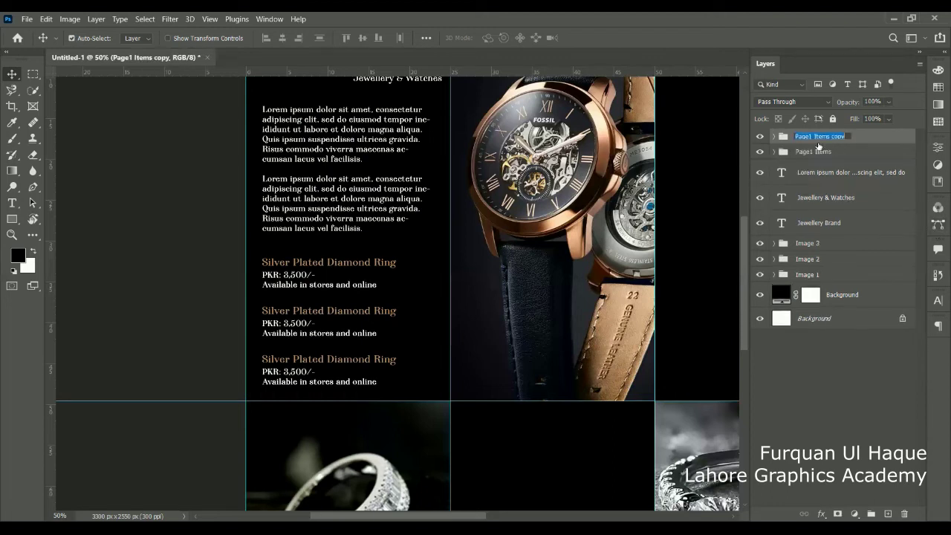
{"action": "left_click", "coordinate": [819, 145]}
{"action": "key", "text": "BackSpace"}
{"action": "key", "text": "BackSpace"}
{"action": "key", "text": "BackSpace"}
{"action": "key", "text": "BackSpace"}
{"action": "key", "text": "BackSpace"}
{"action": "key", "text": "Return"}
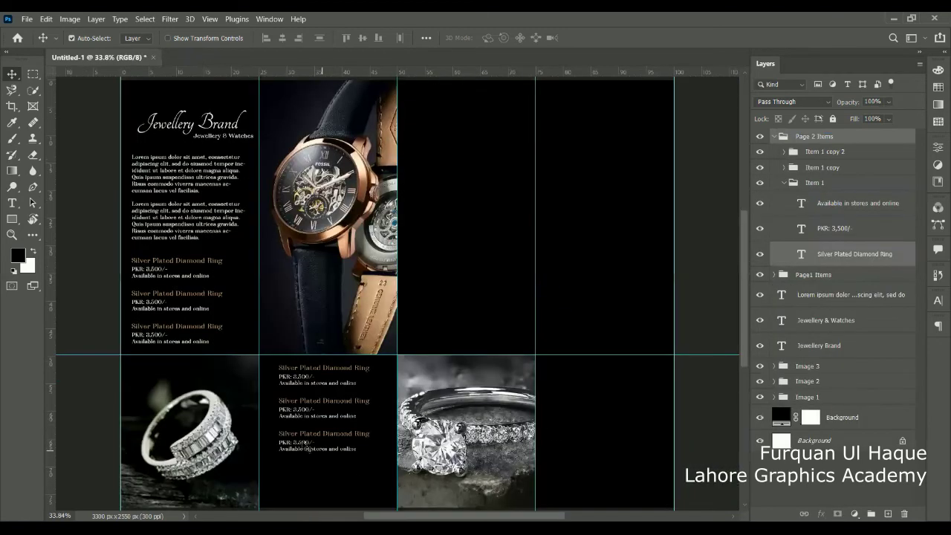
Duplicate Item 1 copy 2 in Page 2 Items and place it below as a fourth listing.
{"action": "key", "text": "shift+Down"}
{"action": "key", "text": "shift+Down"}
{"action": "key", "text": "shift+Down"}
{"action": "key", "text": "shift+Down"}
{"action": "key", "text": "shift+Down"}
{"action": "key", "text": "shift+Down"}
{"action": "key", "text": "shift+Down"}
{"action": "key", "text": "shift+Down"}
{"action": "key", "text": "shift+Down"}
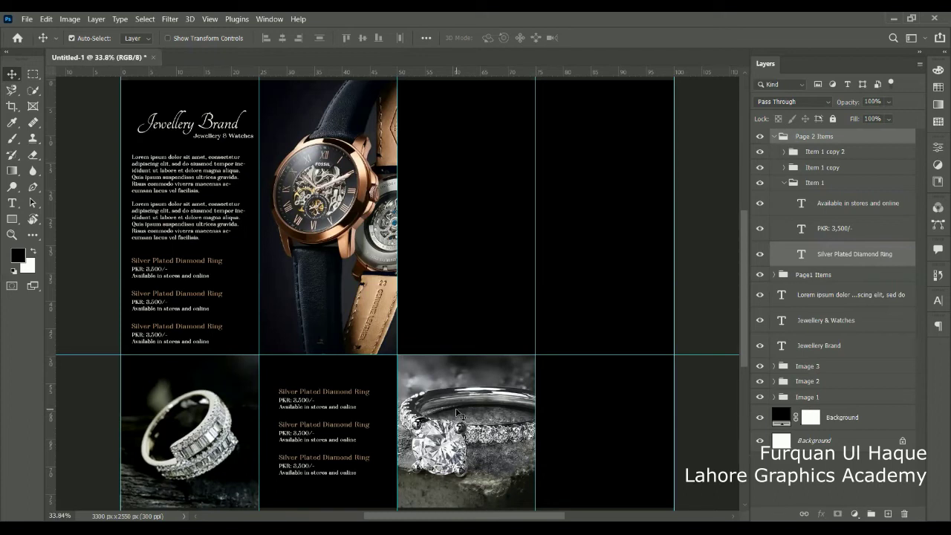
{"action": "key", "text": "shift+Up"}
{"action": "key", "text": "shift+Up"}
{"action": "key", "text": "shift+Up"}
{"action": "key", "text": "shift+Up"}
{"action": "key", "text": "shift+Up"}
{"action": "key", "text": "shift+Up"}
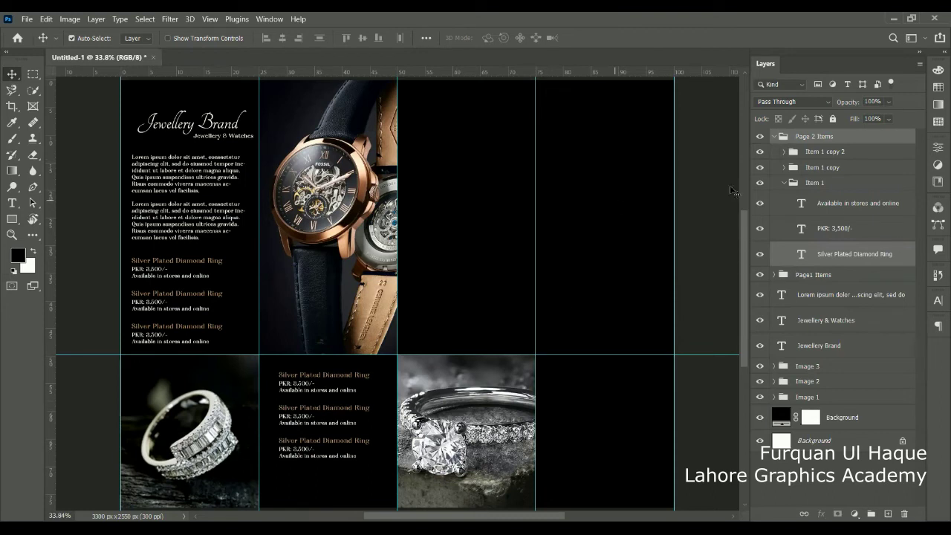
{"action": "left_click", "coordinate": [784, 183]}
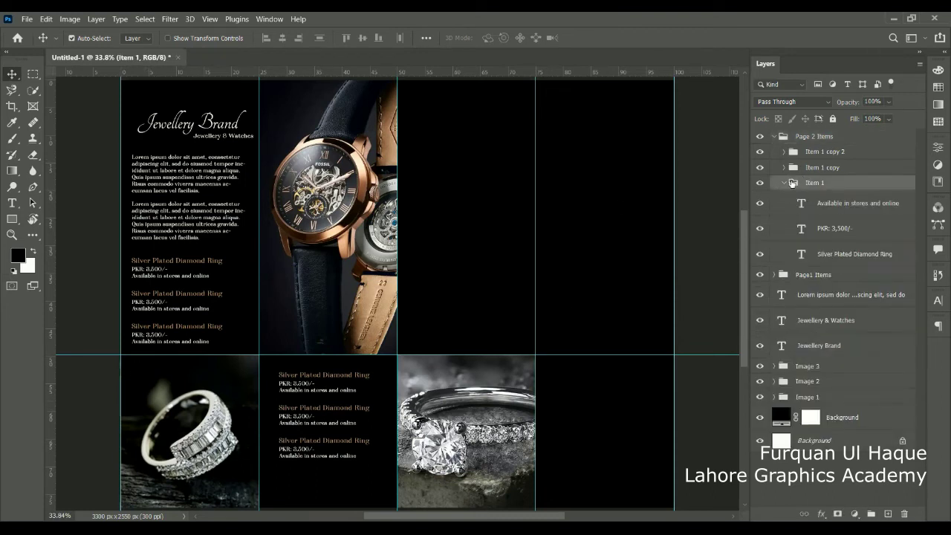
{"action": "left_click", "coordinate": [784, 182]}
{"action": "left_click", "coordinate": [803, 152]}
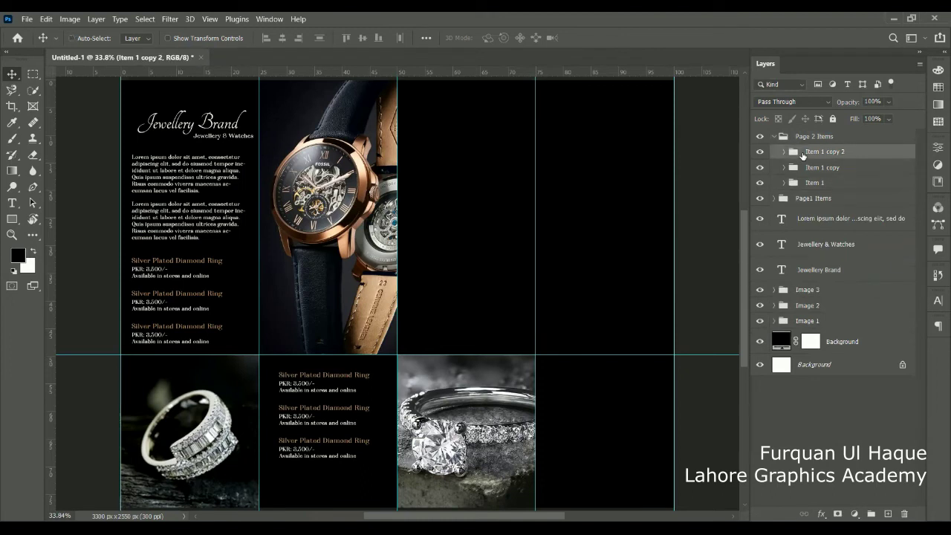
{"action": "key", "text": "ctrl+j"}
{"action": "key", "text": "shift+Down"}
{"action": "key", "text": "shift+Down"}
{"action": "key", "text": "shift+Down"}
{"action": "key", "text": "shift+Down"}
{"action": "key", "text": "shift+Down"}
{"action": "key", "text": "shift+Down"}
{"action": "key", "text": "shift+Down"}
{"action": "key", "text": "shift+Down"}
{"action": "key", "text": "shift+Down"}
{"action": "key", "text": "shift+Down"}
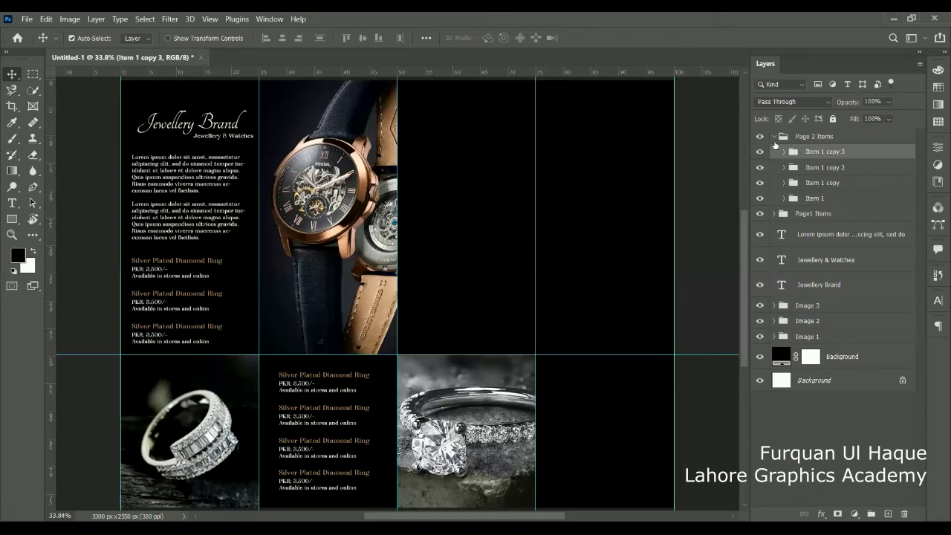
{"action": "left_click", "coordinate": [773, 136]}
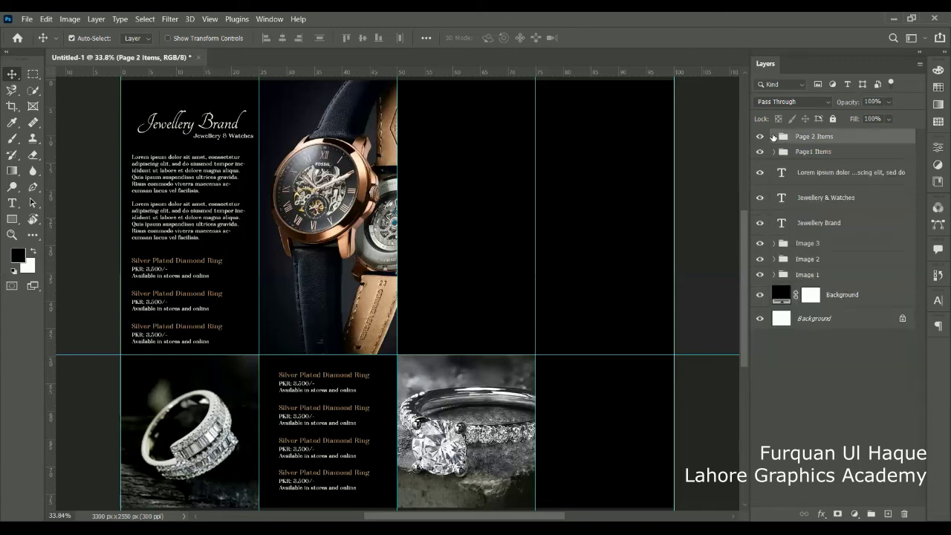
Recolour the 'Jewellery & Watches' subtitle text to #9f7553 and commit the edit.
{"action": "left_click", "coordinate": [781, 225]}
{"action": "double_click", "coordinate": [781, 199]}
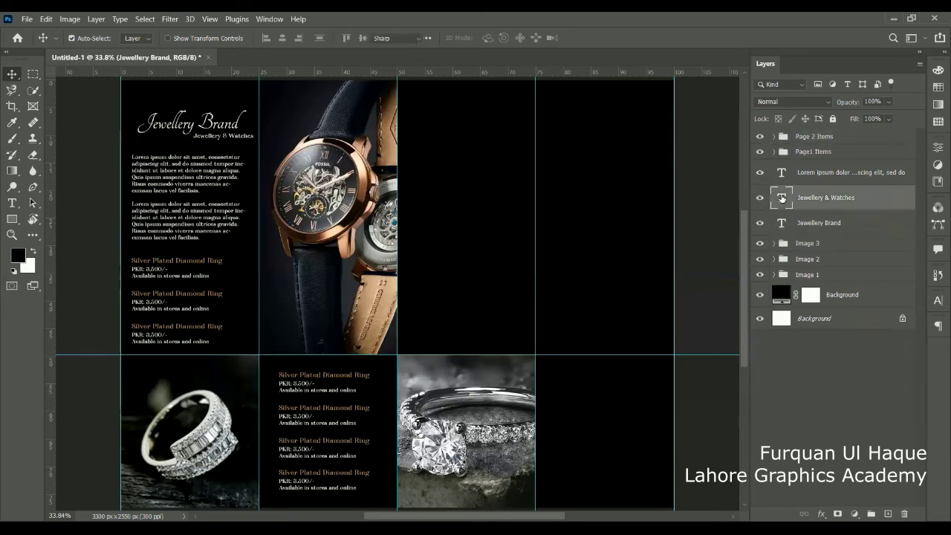
{"action": "left_click", "coordinate": [495, 38]}
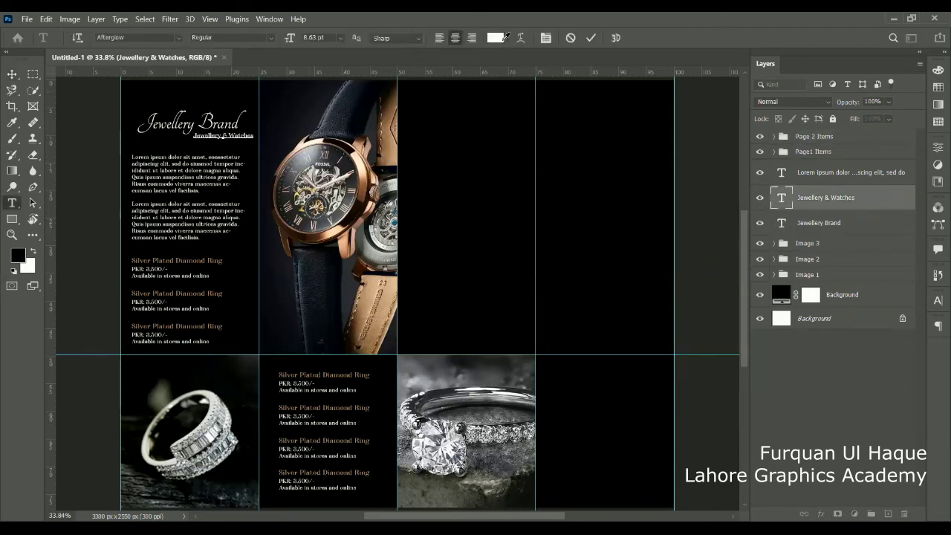
{"action": "left_click", "coordinate": [363, 302]}
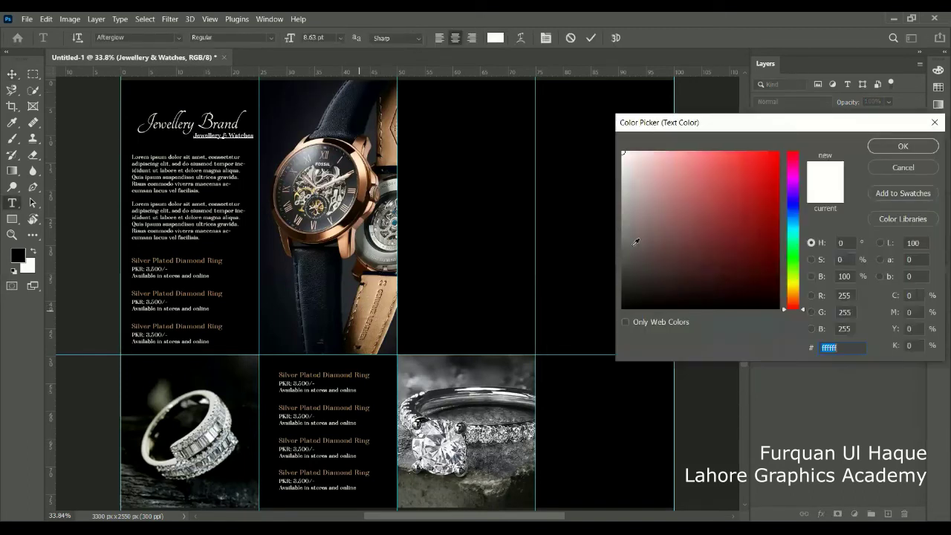
{"action": "left_click", "coordinate": [895, 146]}
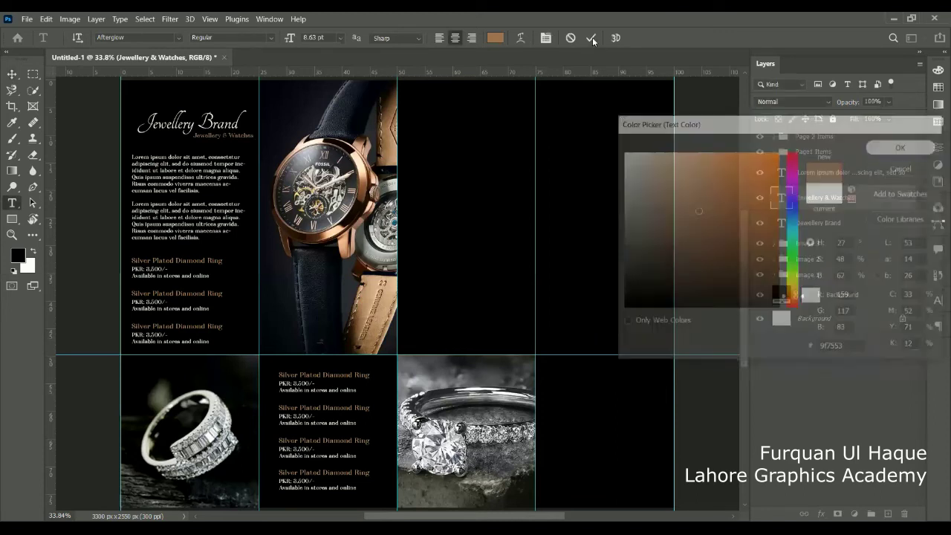
{"action": "left_click", "coordinate": [592, 39]}
{"action": "key", "text": "v"}
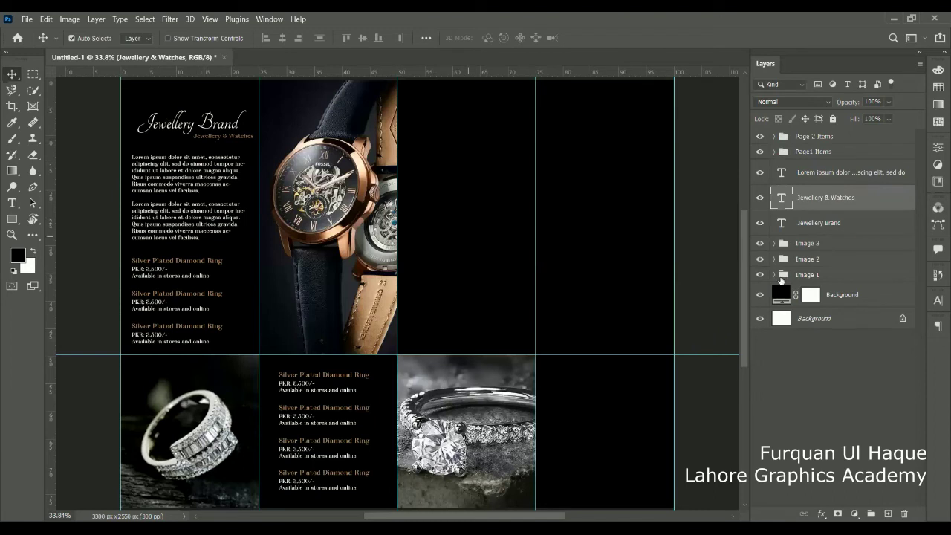
Nudge the Jewellery Brand heading and Jewellery & Watches subtitle upward in the first panel.
{"action": "left_click", "coordinate": [844, 225]}
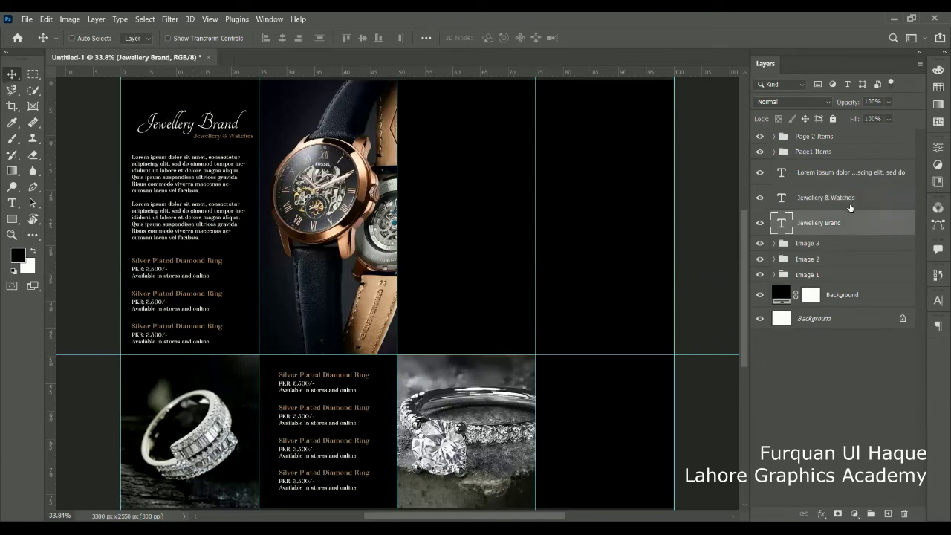
{"action": "left_click", "coordinate": [851, 208], "text": "shift"}
{"action": "key", "text": "shift+Up"}
{"action": "key", "text": "shift+Up"}
{"action": "key", "text": "shift+Up"}
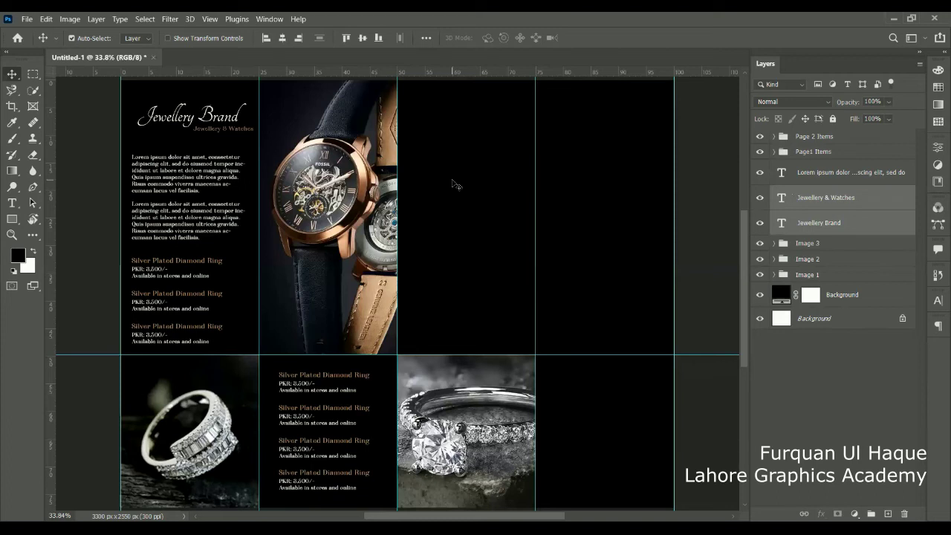
{"action": "left_click", "coordinate": [836, 342]}
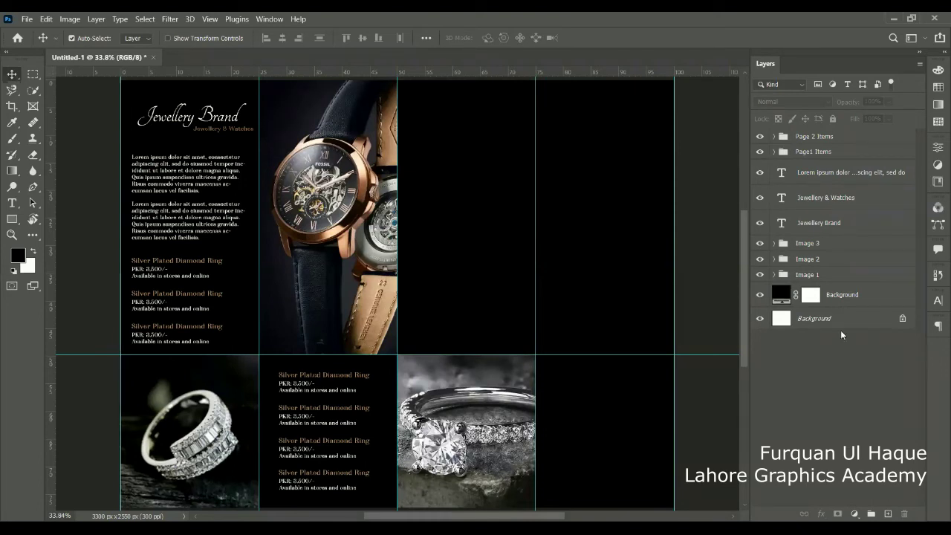
Duplicate the Page 2 Items group and move the copy into the third panel.
{"action": "left_click", "coordinate": [786, 138]}
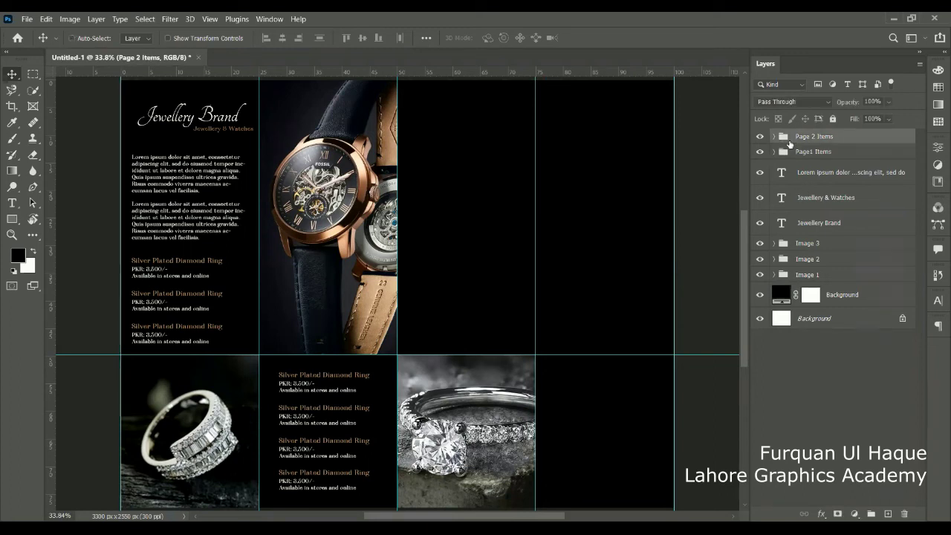
{"action": "key", "text": "ctrl+j"}
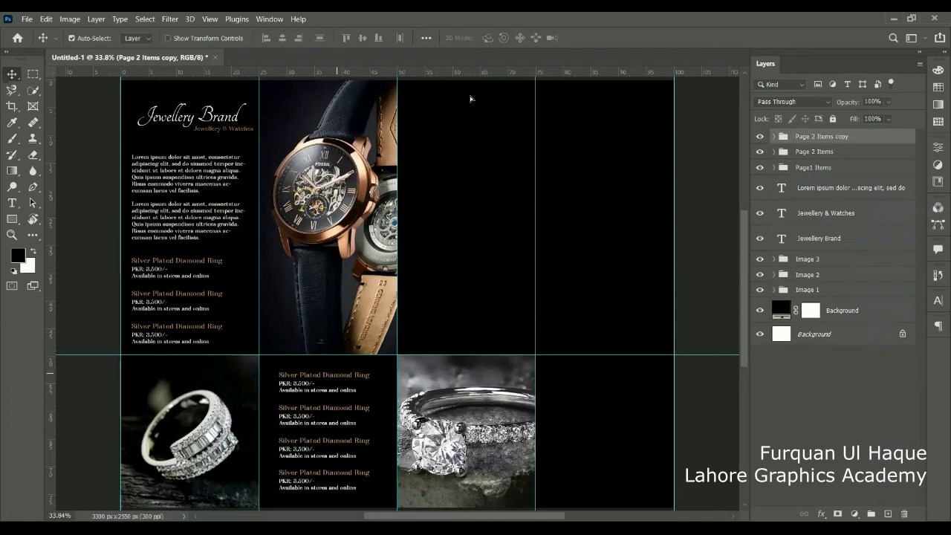
{"action": "left_click_drag", "start_coordinate": [481, 100], "coordinate": [481, 100]}
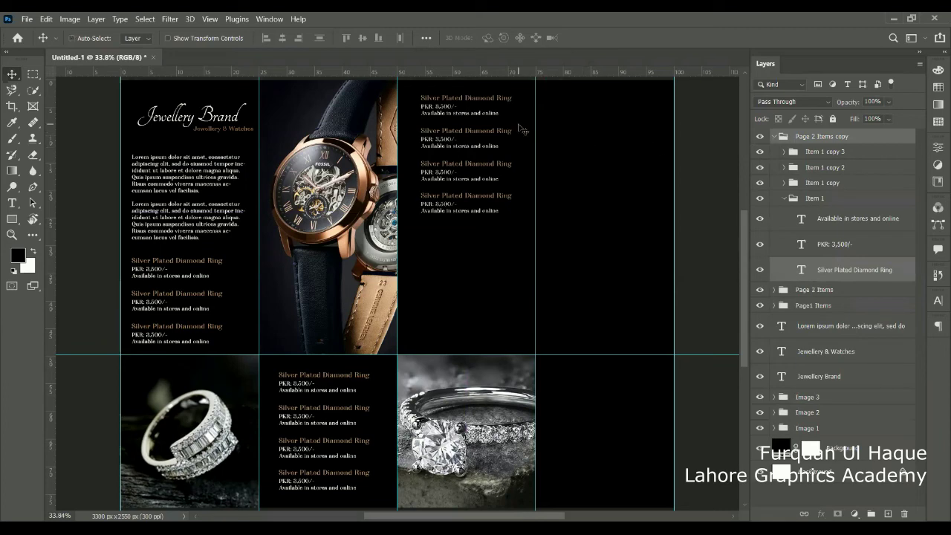
Delete the three extra Item 1 copy groups, keeping one Silver Plated Diamond Ring item.
{"action": "key", "text": "ctrl+plus"}
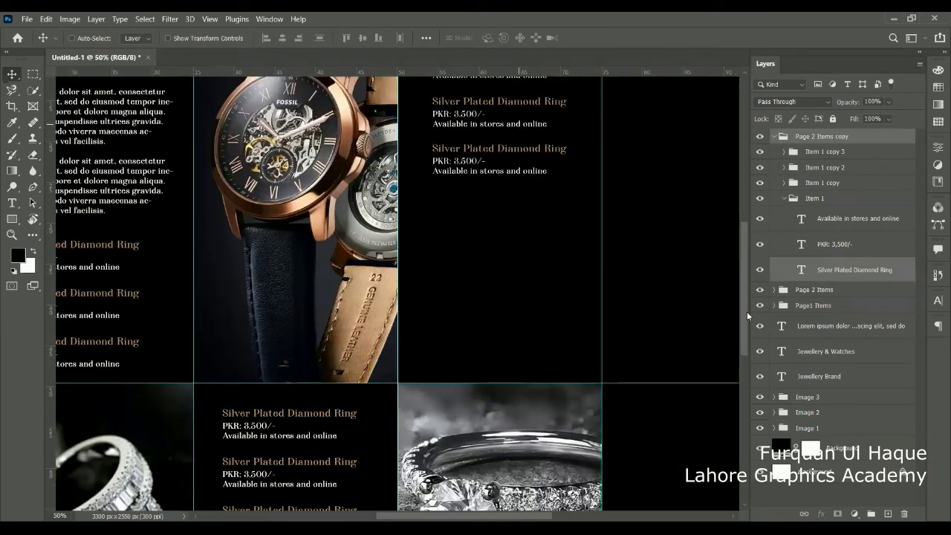
{"action": "scroll", "coordinate": [747, 311], "scroll_direction": "up", "scroll_amount": 3}
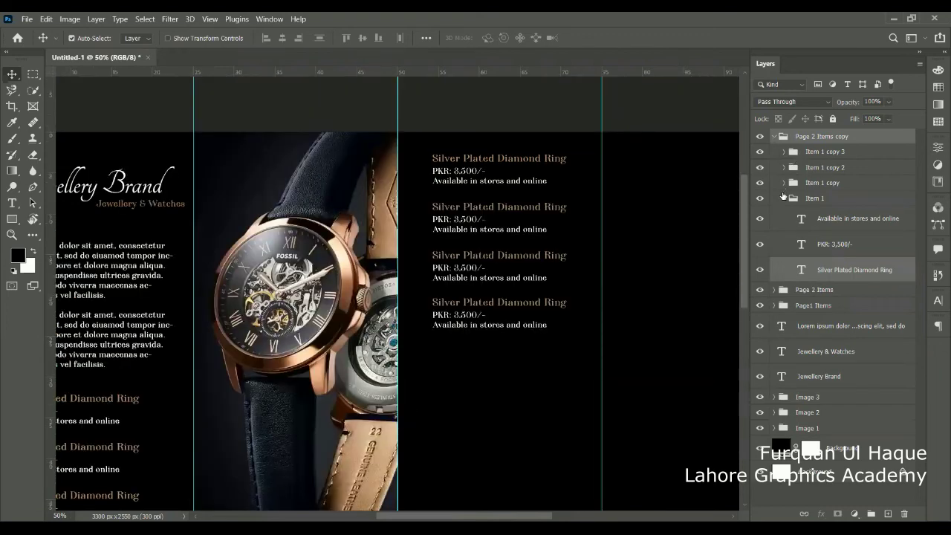
{"action": "left_click", "coordinate": [811, 184]}
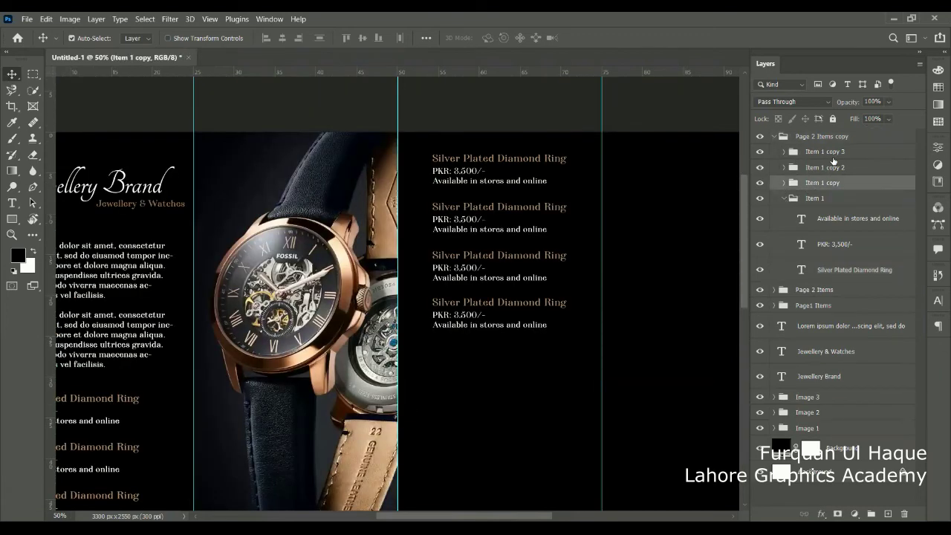
{"action": "left_click", "coordinate": [824, 151], "text": "shift"}
{"action": "key", "text": "Delete"}
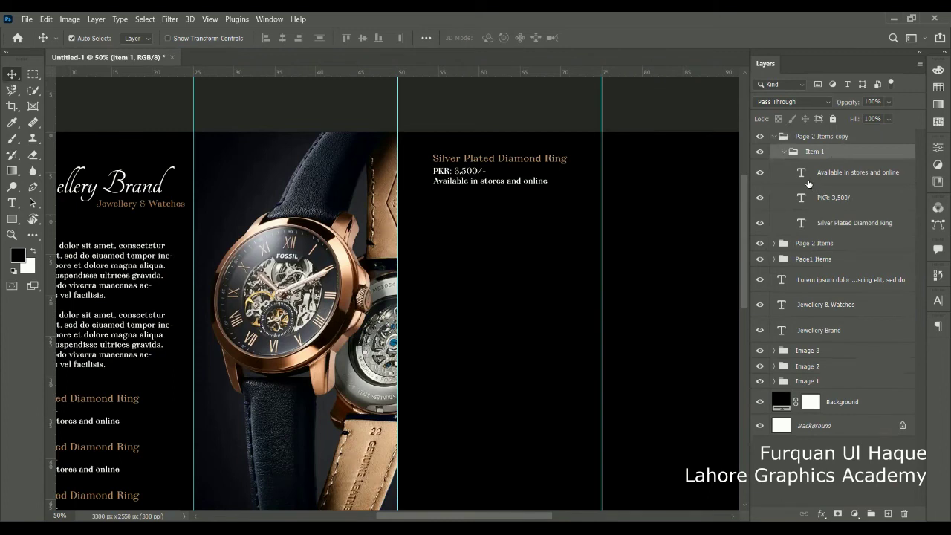
Retype the Silver Plated Diamond Ring text as the two-line heading 'TRending Deals for Eid 2022'.
{"action": "double_click", "coordinate": [800, 222]}
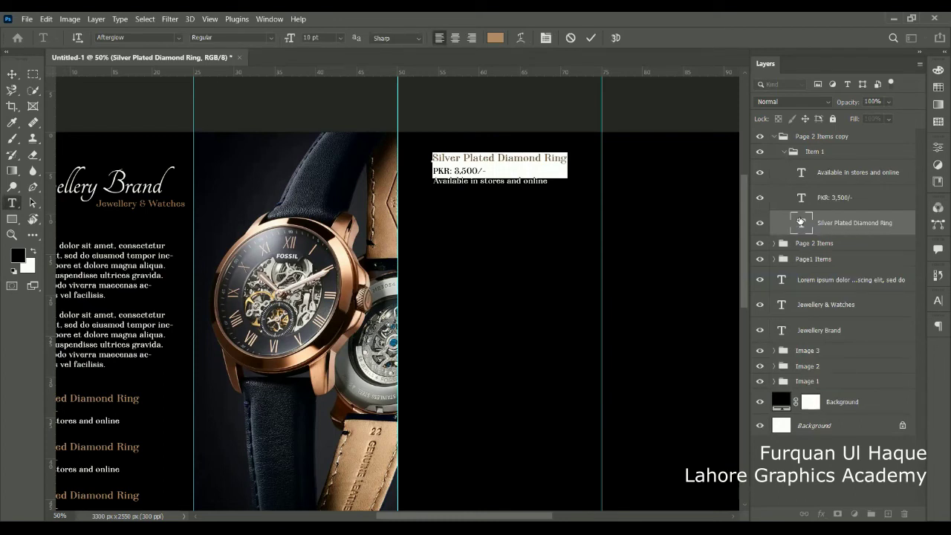
{"action": "type", "text": "El"}
{"action": "type", "text": "d"}
{"action": "type", "text": " Coll"}
{"action": "key", "text": "BackSpace"}
{"action": "key", "text": "BackSpace"}
{"action": "key", "text": "BackSpace"}
{"action": "key", "text": "BackSpace"}
{"action": "type", "text": "Deals"}
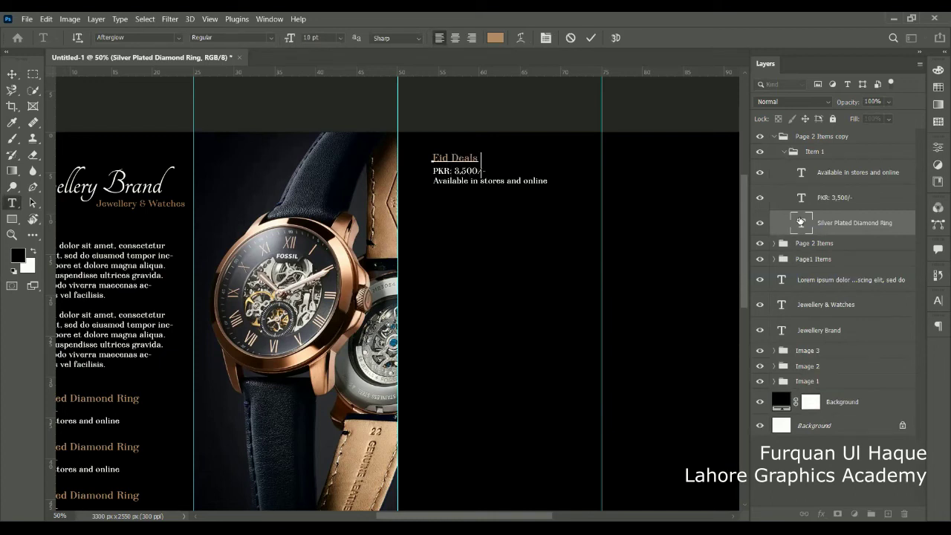
{"action": "key", "text": "BackSpace"}
{"action": "key", "text": "BackSpace"}
{"action": "key", "text": "BackSpace"}
{"action": "key", "text": "BackSpace"}
{"action": "key", "text": "BackSpace"}
{"action": "key", "text": "BackSpace"}
{"action": "type", "text": "TRending Deal"}
{"action": "type", "text": "s "}
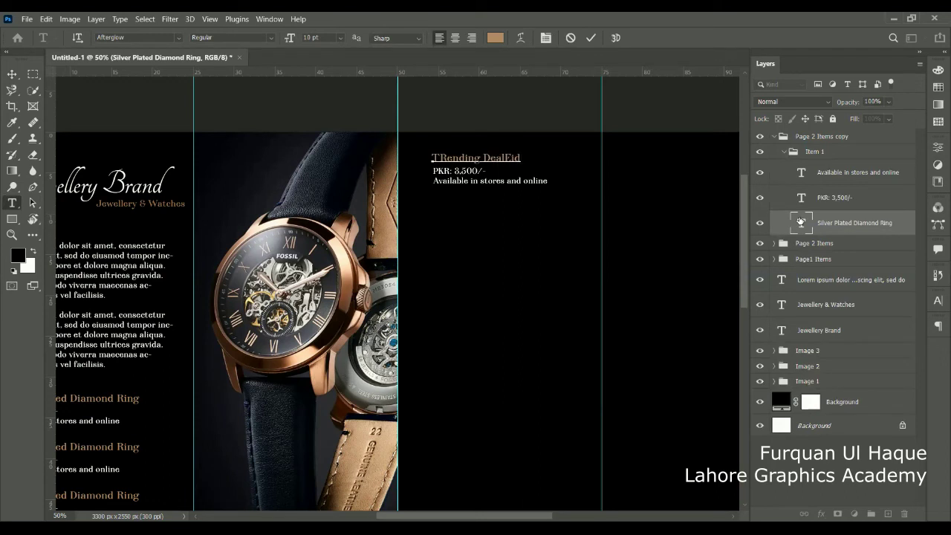
{"action": "type", "text": "for"}
{"action": "key", "text": "Return"}
{"action": "type", "text": "ul Ad"}
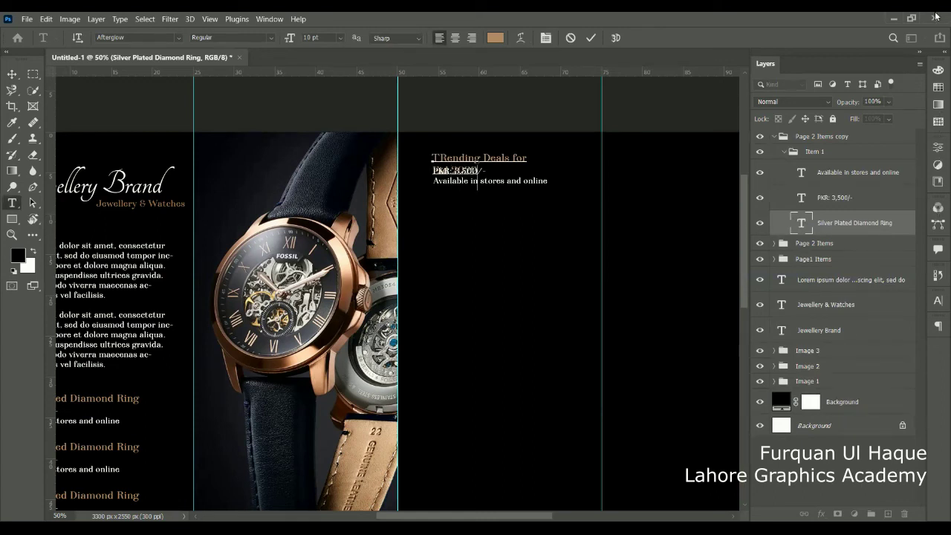
{"action": "key", "text": "ctrl+Return"}
Move the PKR: 3,500/- and availability lines down below the heading.
{"action": "key", "text": "v"}
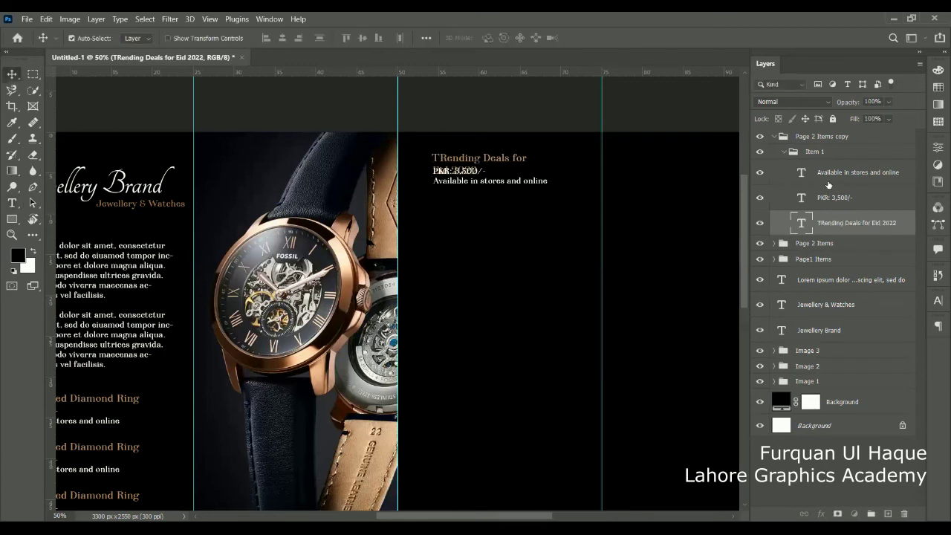
{"action": "left_click", "coordinate": [828, 185]}
{"action": "left_click", "coordinate": [839, 198], "text": "shift"}
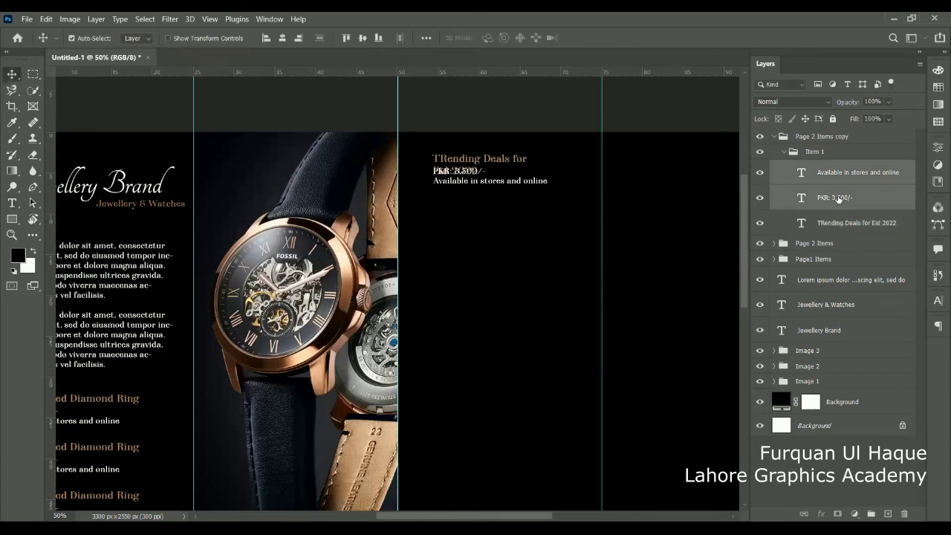
{"action": "key", "text": "shift+Down"}
{"action": "key", "text": "shift+Down"}
{"action": "key", "text": "shift+Down"}
{"action": "key", "text": "shift+Down"}
{"action": "key", "text": "shift+Down"}
{"action": "key", "text": "shift+Down"}
{"action": "key", "text": "shift+Down"}
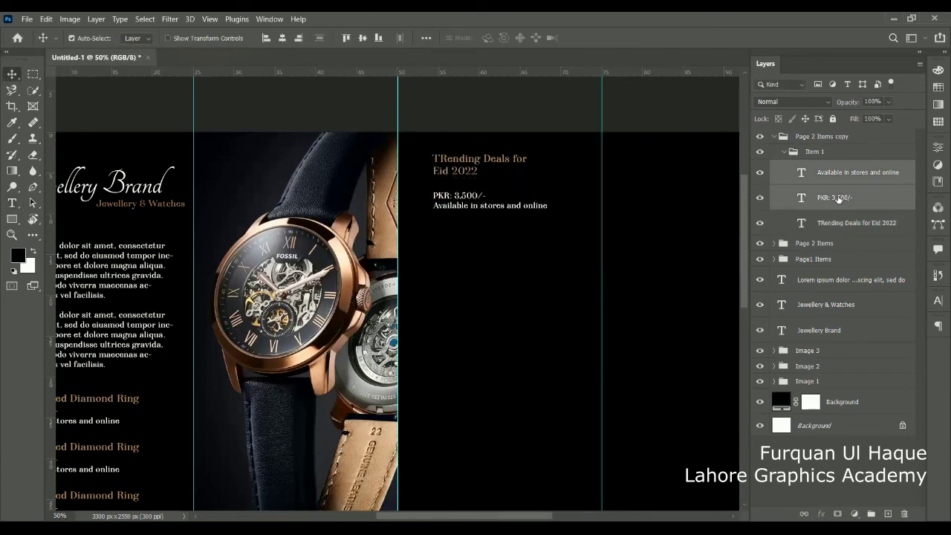
Correct the heading to 'Trending Deals for Eid 2022' and set it to 14 pt.
{"action": "double_click", "coordinate": [801, 223]}
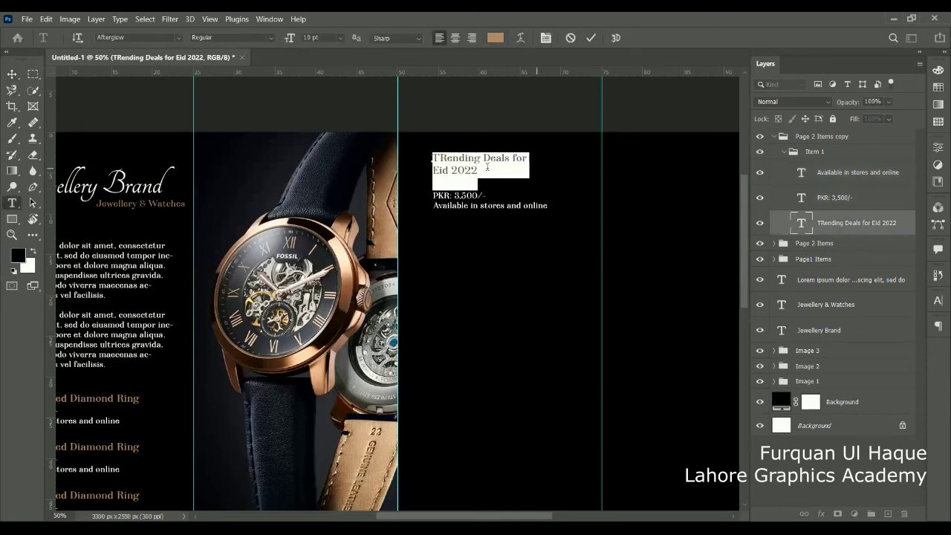
{"action": "left_click", "coordinate": [444, 159]}
{"action": "key", "text": "BackSpace"}
{"action": "type", "text": "r"}
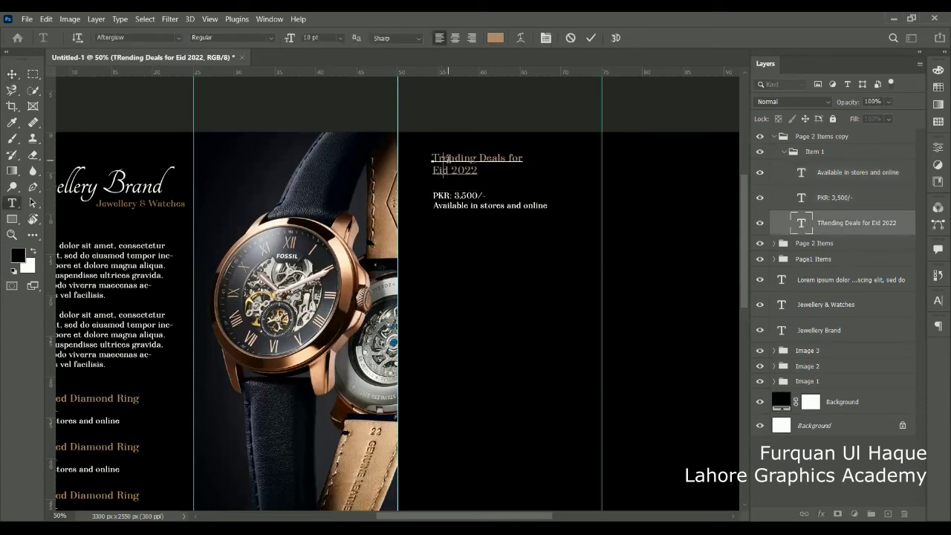
{"action": "key", "text": "ctrl+a"}
{"action": "left_click", "coordinate": [319, 37]}
{"action": "type", "text": "14"}
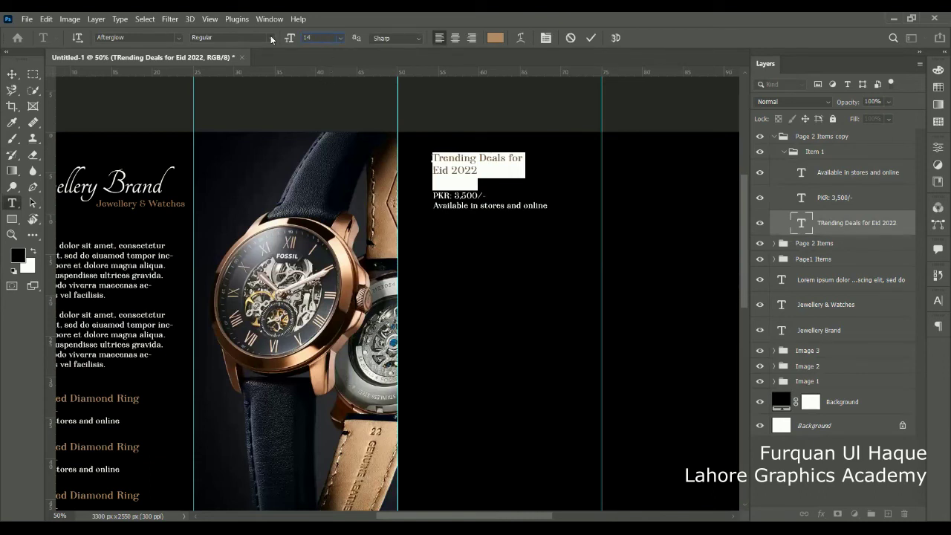
{"action": "left_click", "coordinate": [590, 38]}
{"action": "key", "text": "v"}
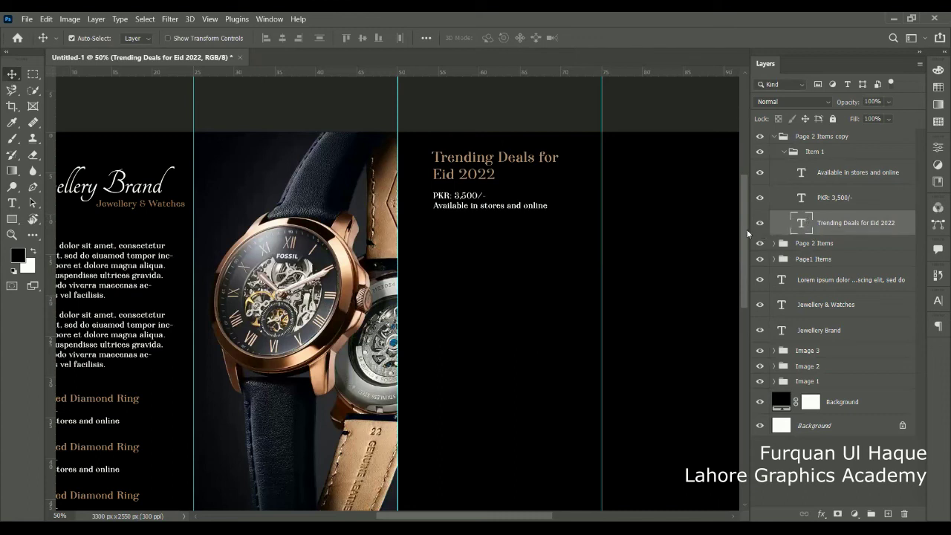
{"action": "scroll", "coordinate": [745, 232], "scroll_direction": "down", "scroll_amount": 3}
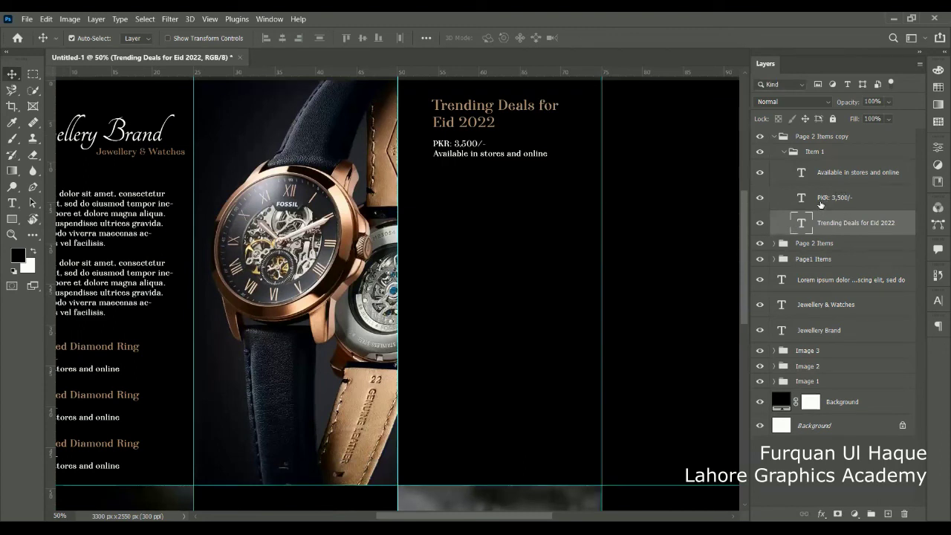
Delete the PKR price and availability lines from the third panel.
{"action": "left_click", "coordinate": [821, 198]}
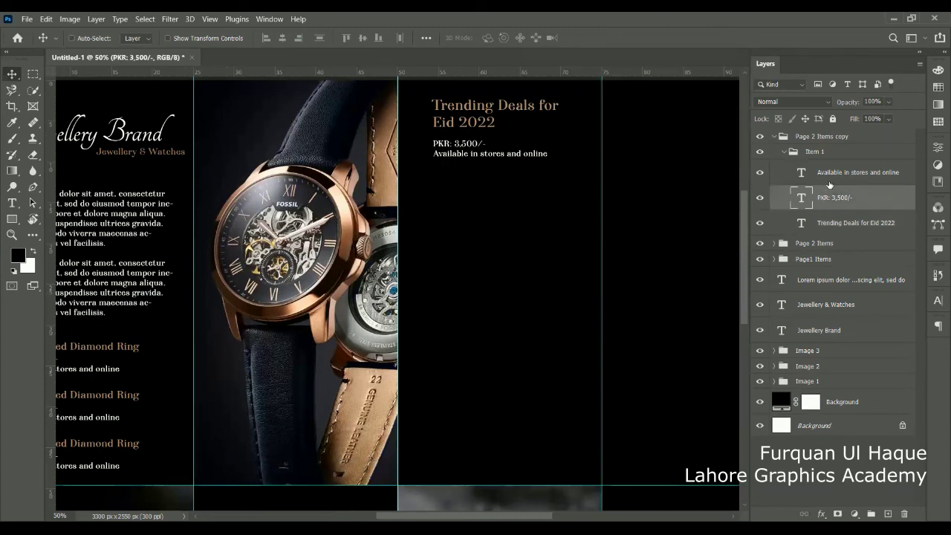
{"action": "left_click", "coordinate": [829, 178], "text": "ctrl"}
{"action": "scroll", "coordinate": [748, 257], "scroll_direction": "down", "scroll_amount": 2}
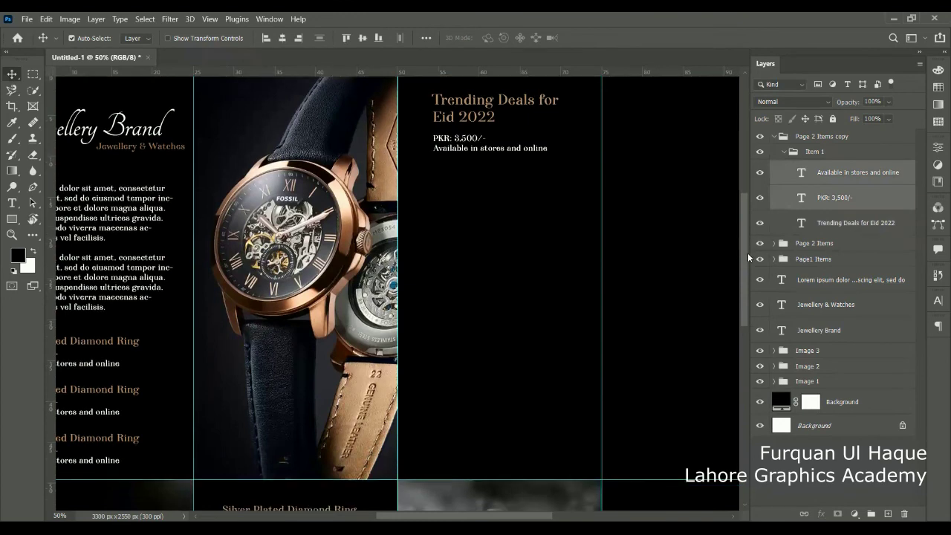
{"action": "left_click_drag", "start_coordinate": [748, 257], "coordinate": [745, 315]}
{"action": "key", "text": "Delete"}
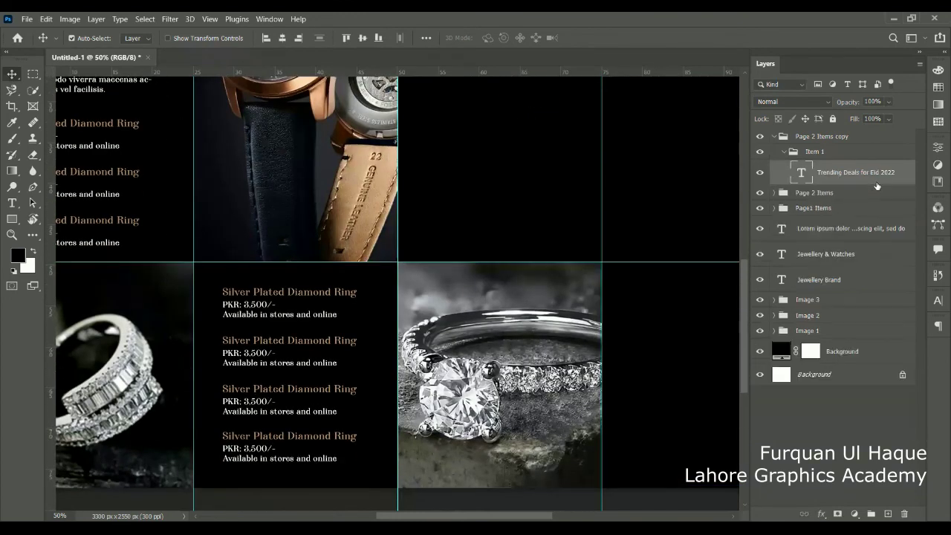
Color the 'Eid 2022' heading text near-white (fcfcfc).
{"action": "left_click", "coordinate": [877, 184]}
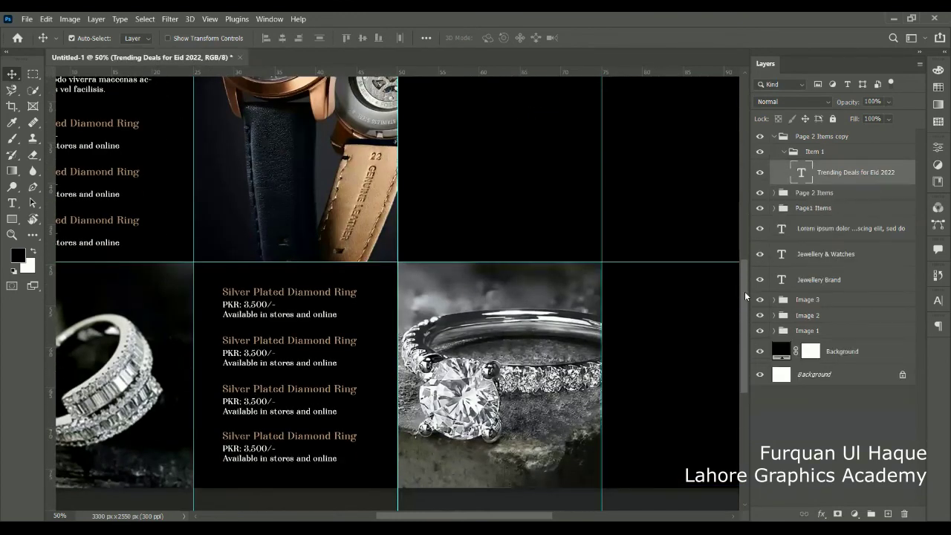
{"action": "scroll", "coordinate": [744, 296], "scroll_direction": "up", "scroll_amount": 5}
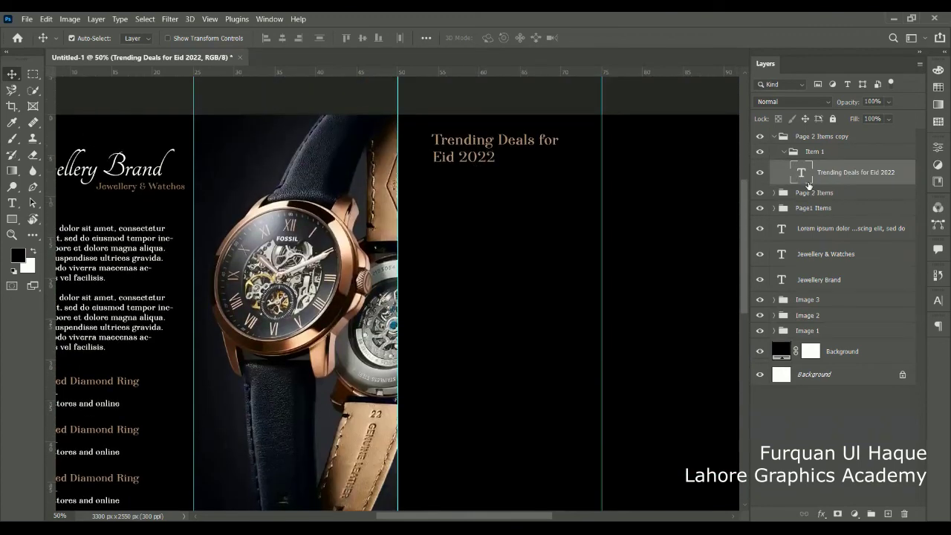
{"action": "double_click", "coordinate": [806, 171]}
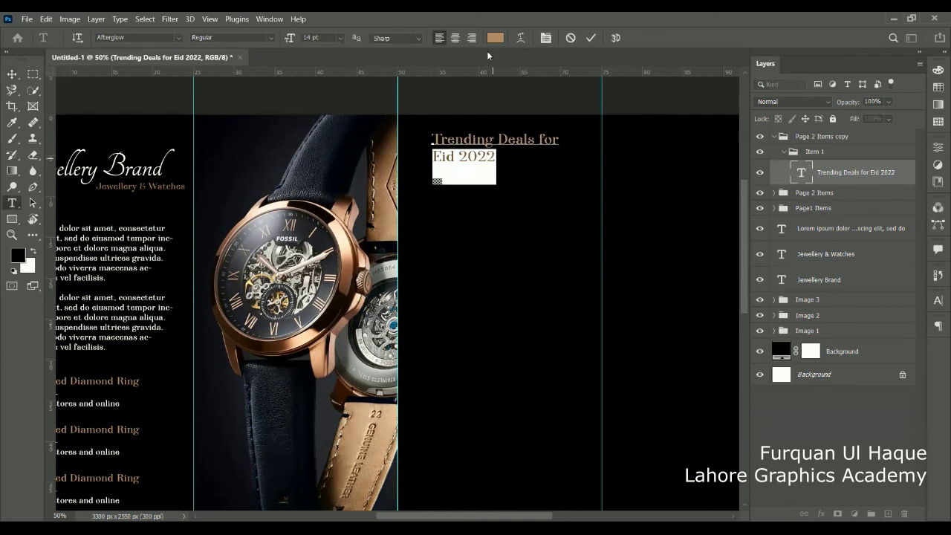
{"action": "left_click", "coordinate": [490, 38]}
{"action": "left_click", "coordinate": [622, 154]}
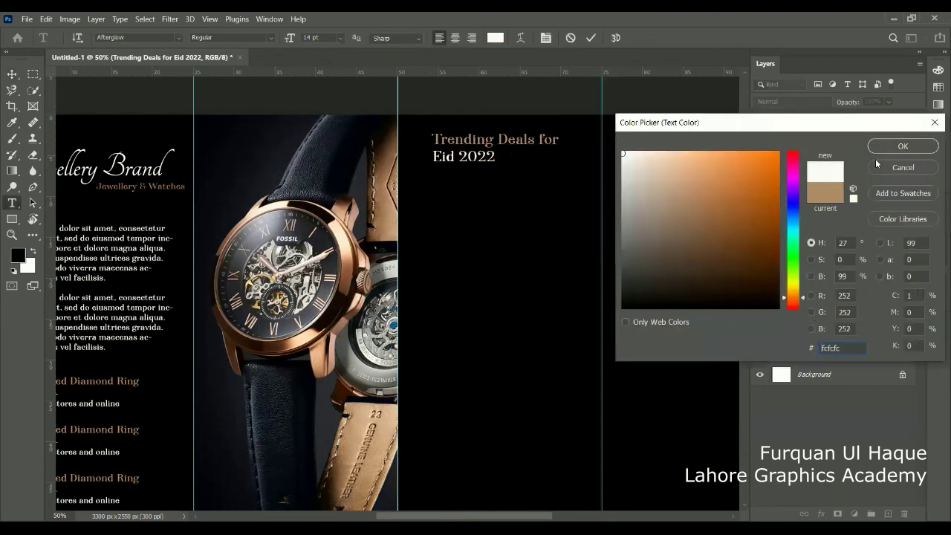
{"action": "left_click", "coordinate": [902, 148]}
{"action": "left_click", "coordinate": [592, 37]}
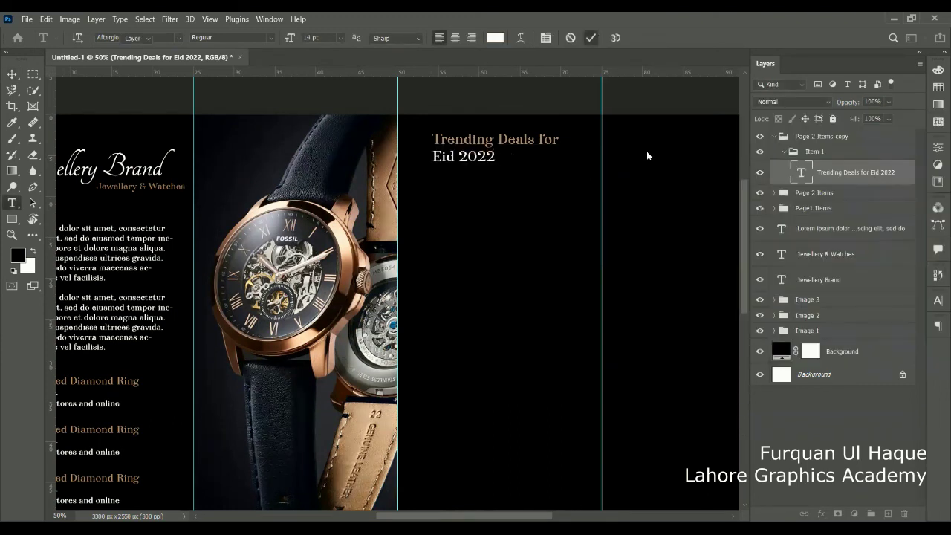
Duplicate the ring price list group and drag the copy into the third panel.
{"action": "key", "text": "v"}
{"action": "scroll", "coordinate": [745, 217], "scroll_direction": "down", "scroll_amount": 5}
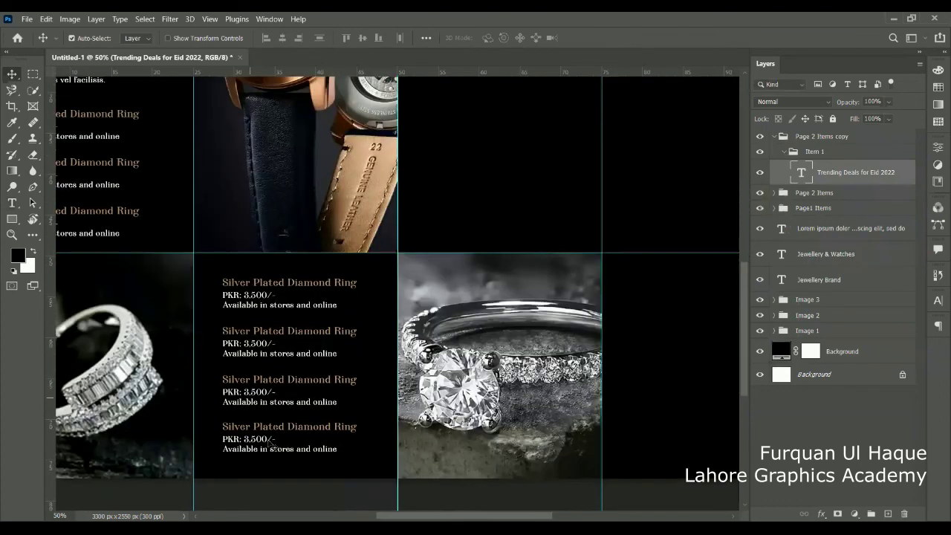
{"action": "left_click", "coordinate": [817, 192]}
{"action": "key", "text": "ctrl+j"}
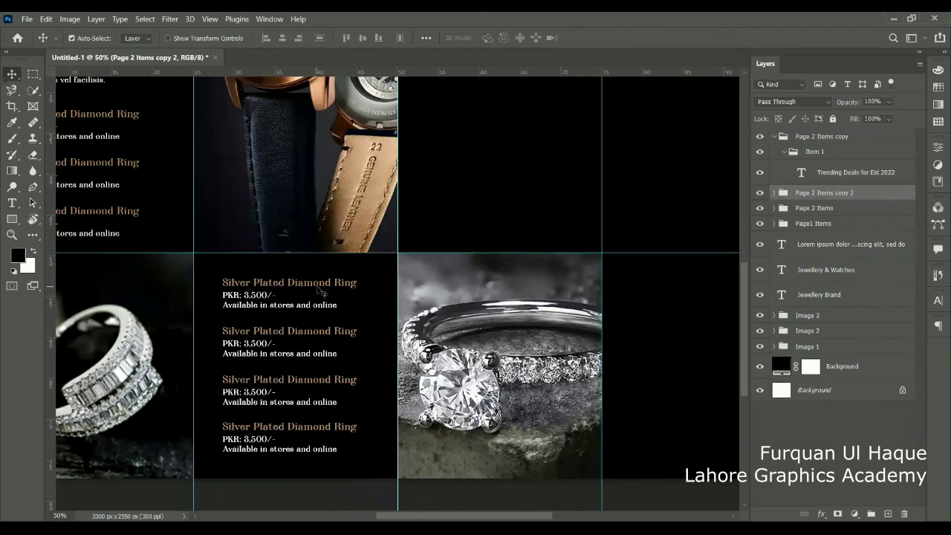
{"action": "left_click_drag", "start_coordinate": [330, 286], "coordinate": [525, 94]}
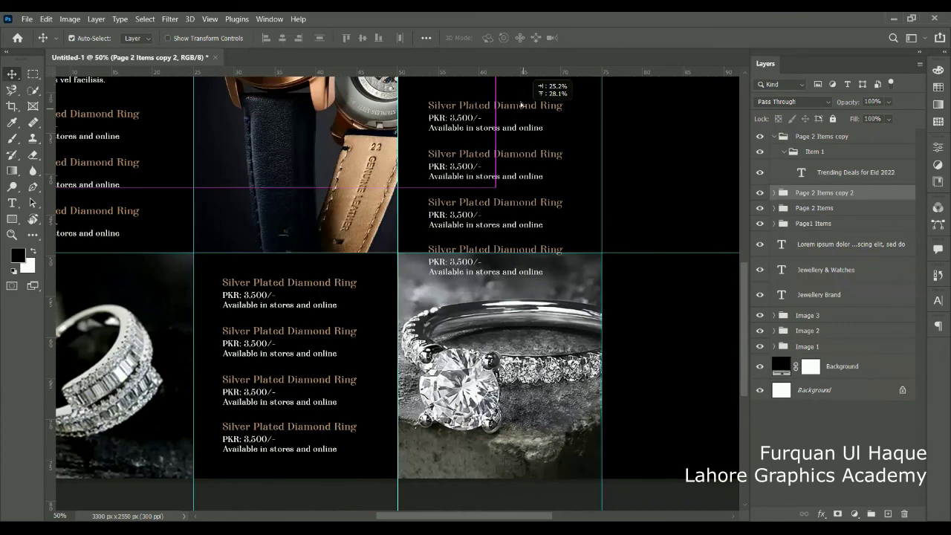
{"action": "left_click_drag", "start_coordinate": [522, 104], "coordinate": [518, 95]}
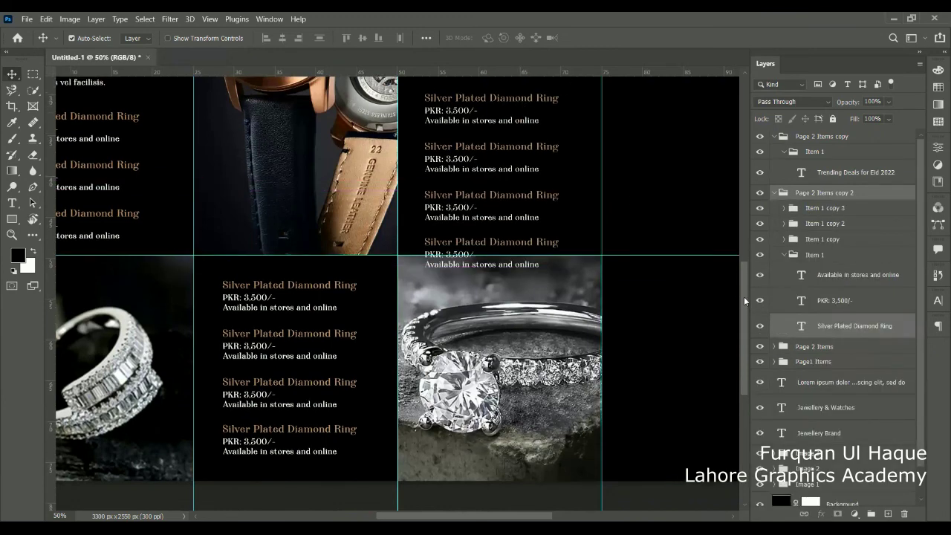
Align the copied price list just under the Eid heading and collapse the layer groups.
{"action": "scroll", "coordinate": [528, 357], "scroll_direction": "up", "scroll_amount": 3}
{"action": "scroll", "coordinate": [529, 356], "scroll_direction": "up", "scroll_amount": 2}
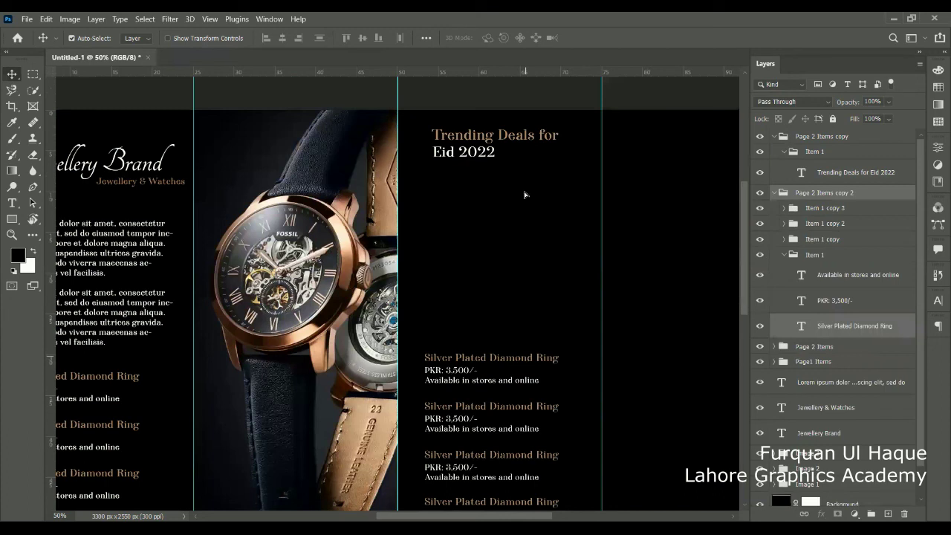
{"action": "left_click_drag", "start_coordinate": [524, 360], "coordinate": [524, 193]}
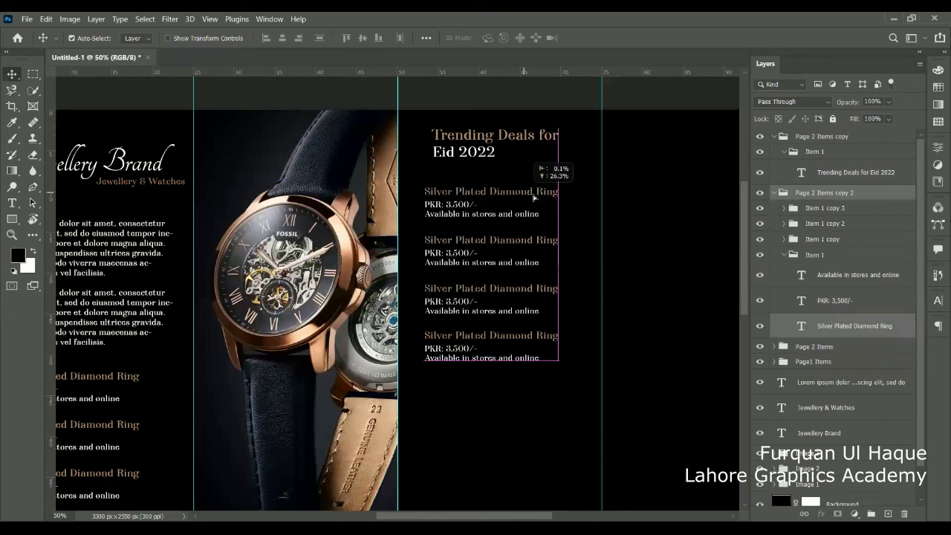
{"action": "left_click_drag", "start_coordinate": [533, 198], "coordinate": [542, 201]}
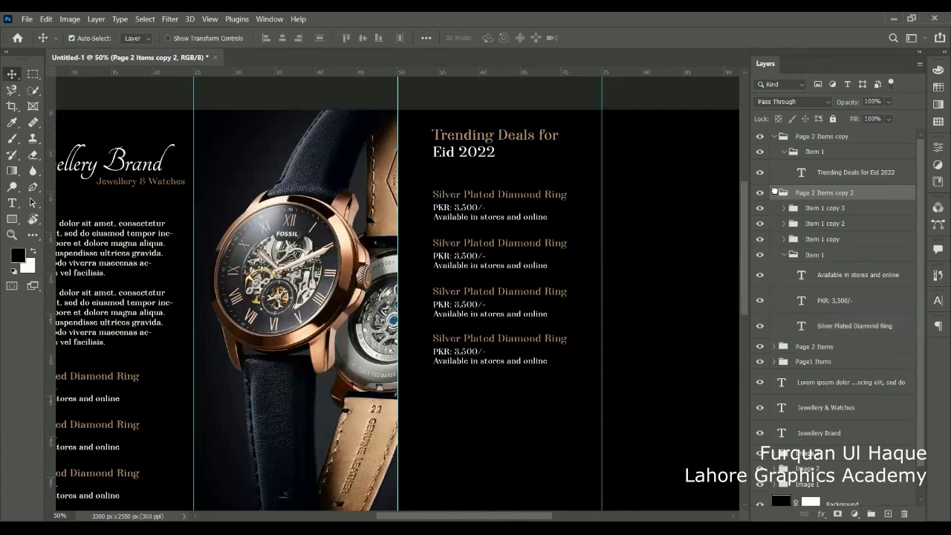
{"action": "left_click", "coordinate": [774, 193]}
{"action": "left_click", "coordinate": [777, 138]}
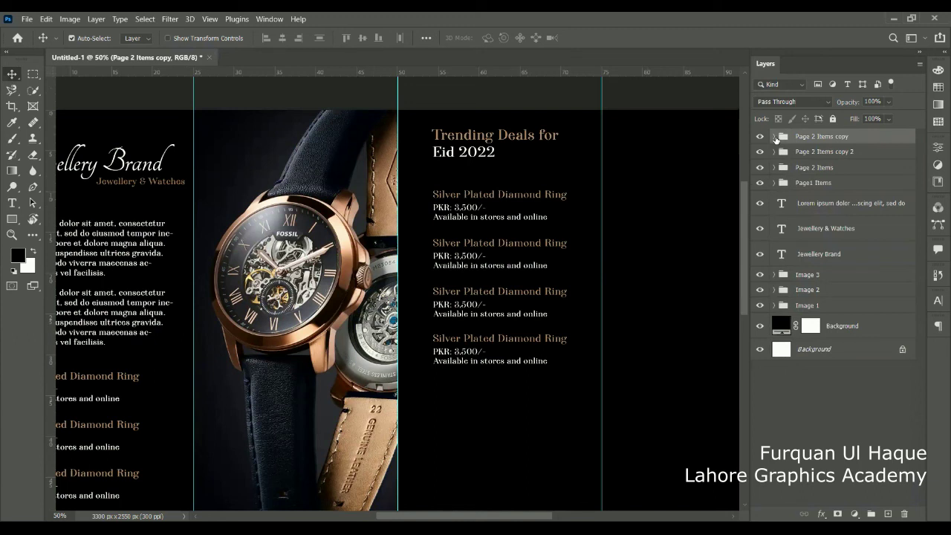
{"action": "scroll", "coordinate": [740, 196], "scroll_direction": "down", "scroll_amount": 2}
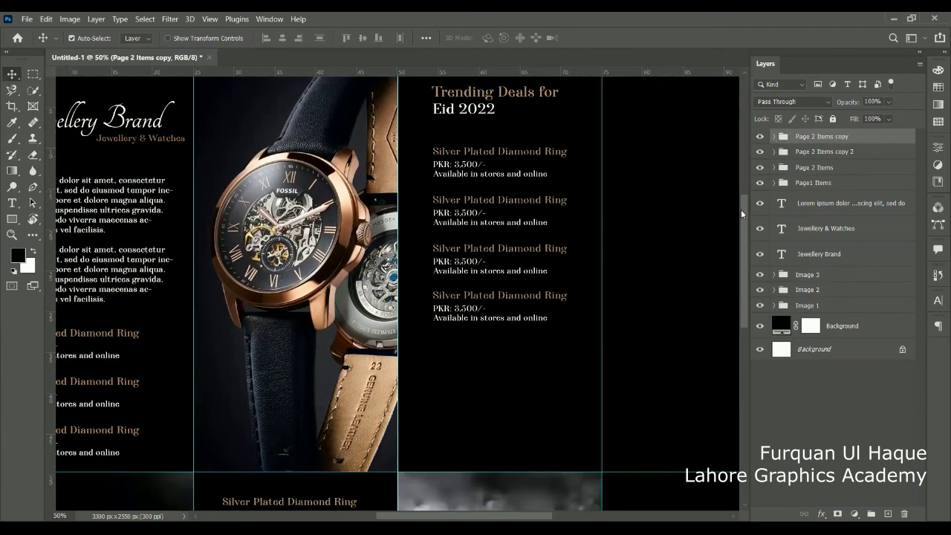
{"action": "key", "text": "ctrl+j"}
{"action": "key", "text": "Down"}
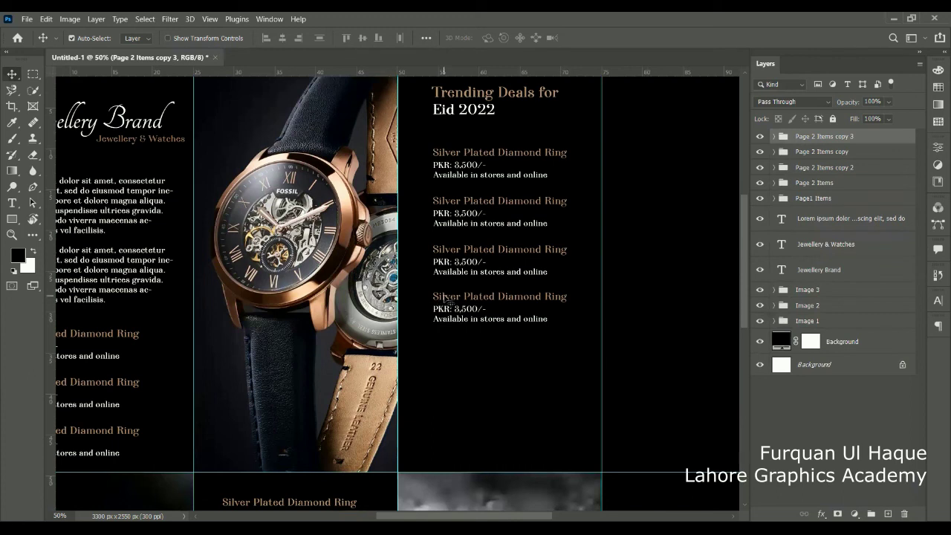
{"action": "mouse_move", "coordinate": [444, 298]}
{"action": "left_mouse_down"}
{"action": "mouse_move", "coordinate": [449, 386]}
{"action": "mouse_move", "coordinate": [449, 301]}
{"action": "left_mouse_up"}
{"action": "left_click", "coordinate": [773, 169]}
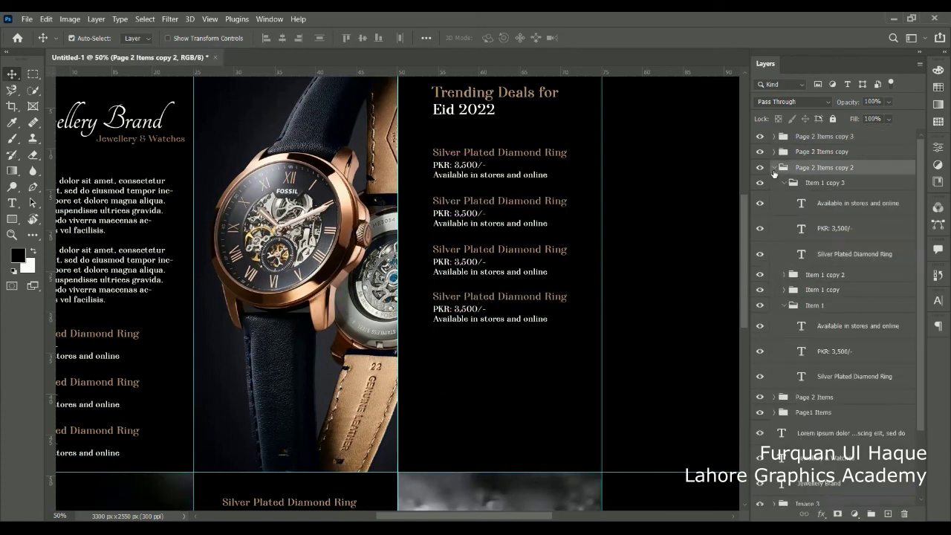
{"action": "left_click", "coordinate": [773, 170]}
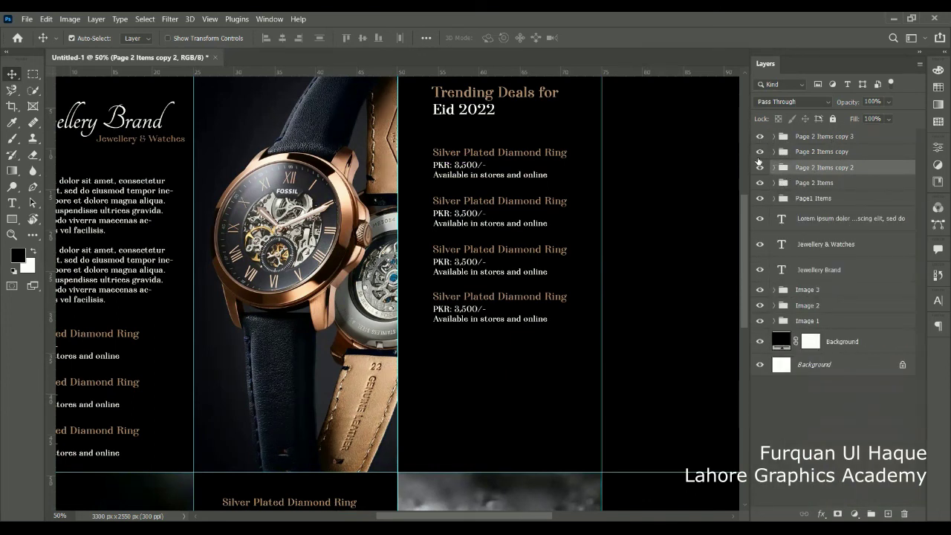
{"action": "left_click", "coordinate": [759, 168]}
{"action": "left_click", "coordinate": [762, 154]}
{"action": "left_click", "coordinate": [836, 136]}
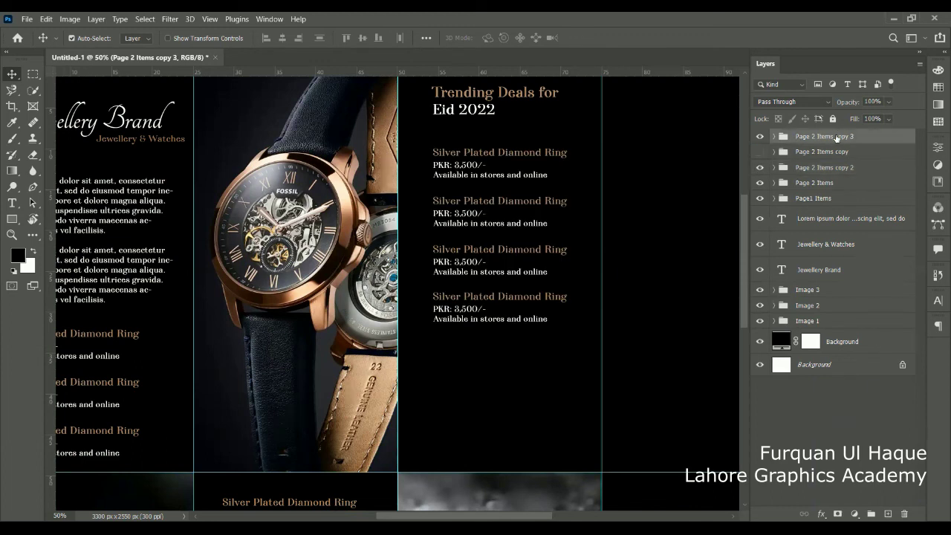
{"action": "key", "text": "Delete"}
{"action": "left_click", "coordinate": [759, 136]}
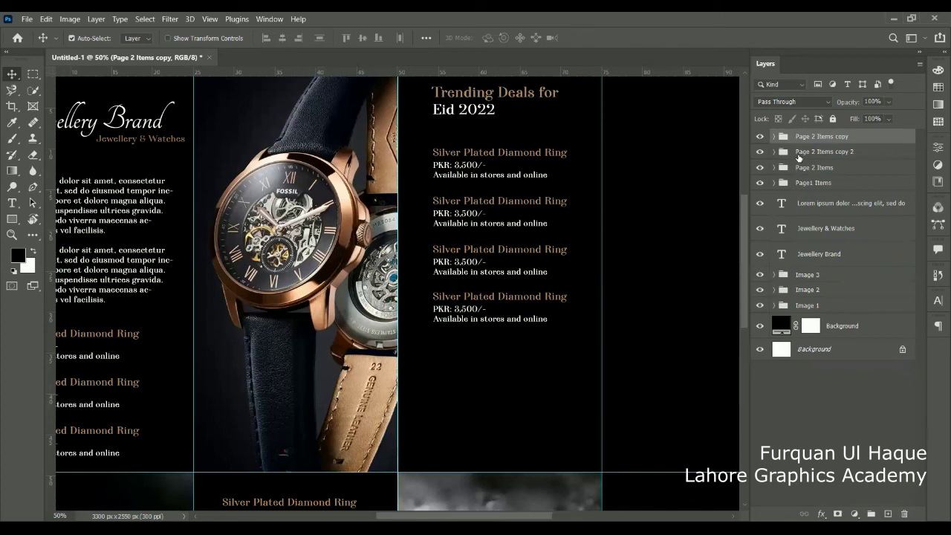
{"action": "left_click", "coordinate": [759, 152]}
{"action": "left_click", "coordinate": [759, 151]}
Type 'Hurry Up' as new text below the ring price list.
{"action": "left_click", "coordinate": [15, 203]}
{"action": "left_click", "coordinate": [454, 413]}
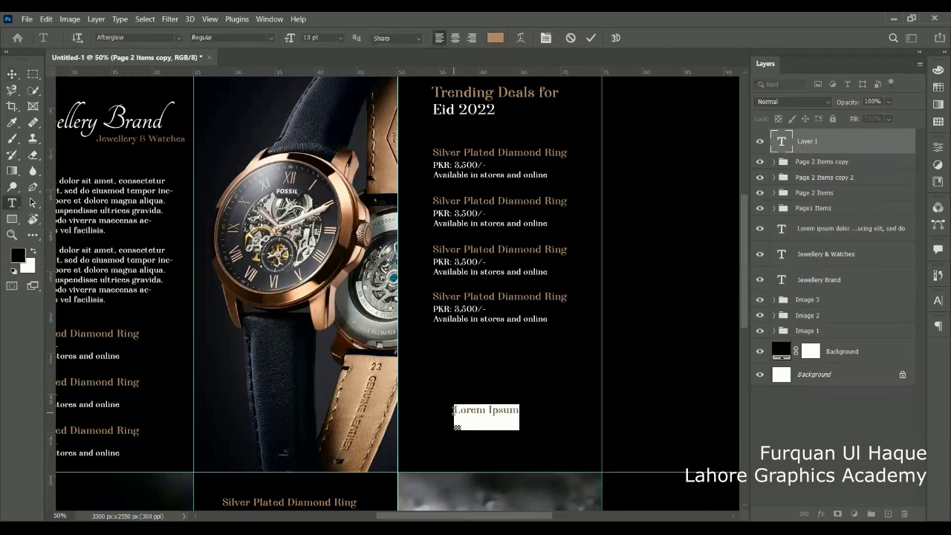
{"action": "type", "text": "Hurry Up"}
{"action": "key", "text": "ctrl+a"}
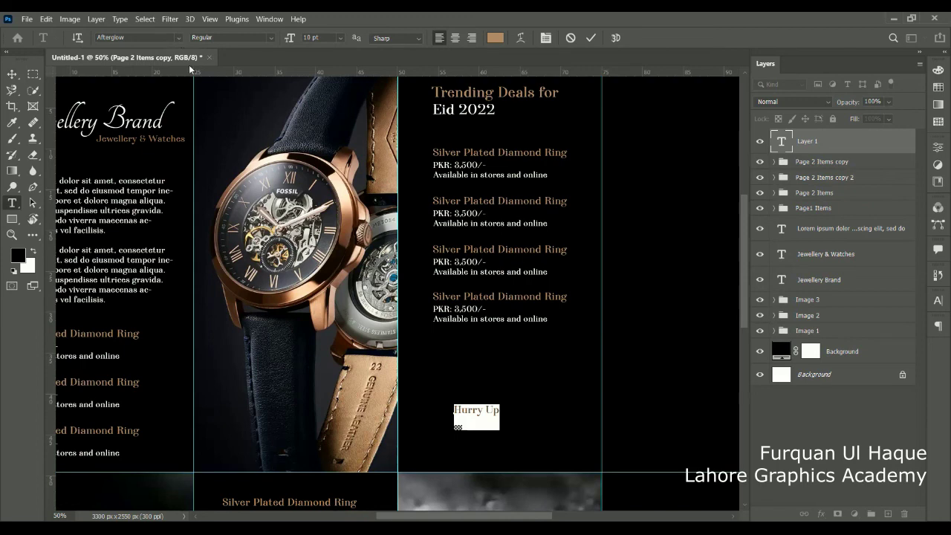
Set the text in Tangerine at 31 pt and complete it as 'Hurry Up!'.
{"action": "left_click", "coordinate": [178, 37]}
{"action": "left_click", "coordinate": [197, 116]}
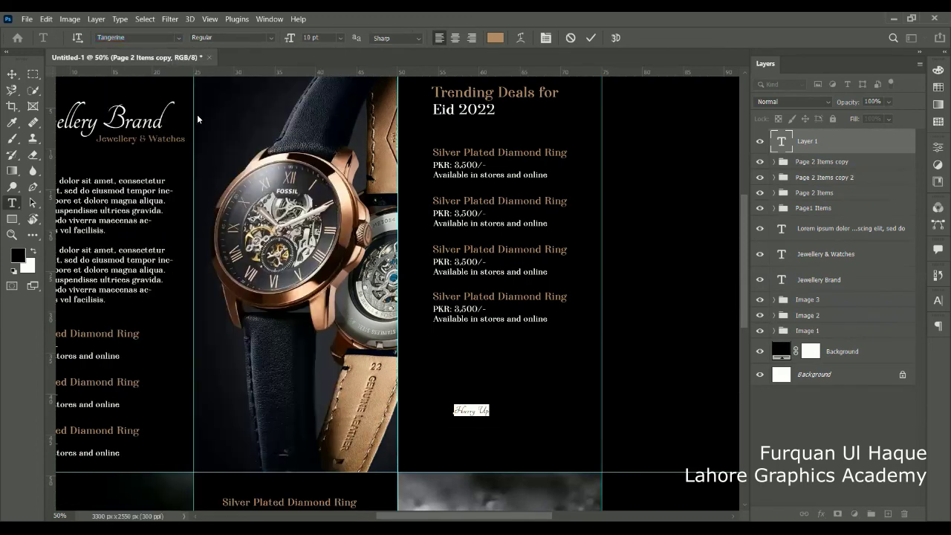
{"action": "left_click_drag", "start_coordinate": [291, 38], "coordinate": [304, 46]}
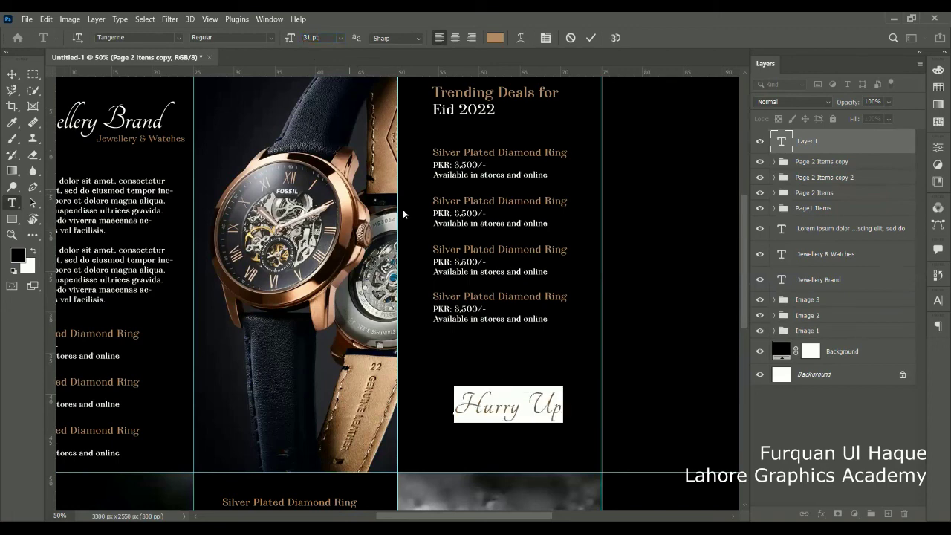
{"action": "left_click", "coordinate": [562, 401]}
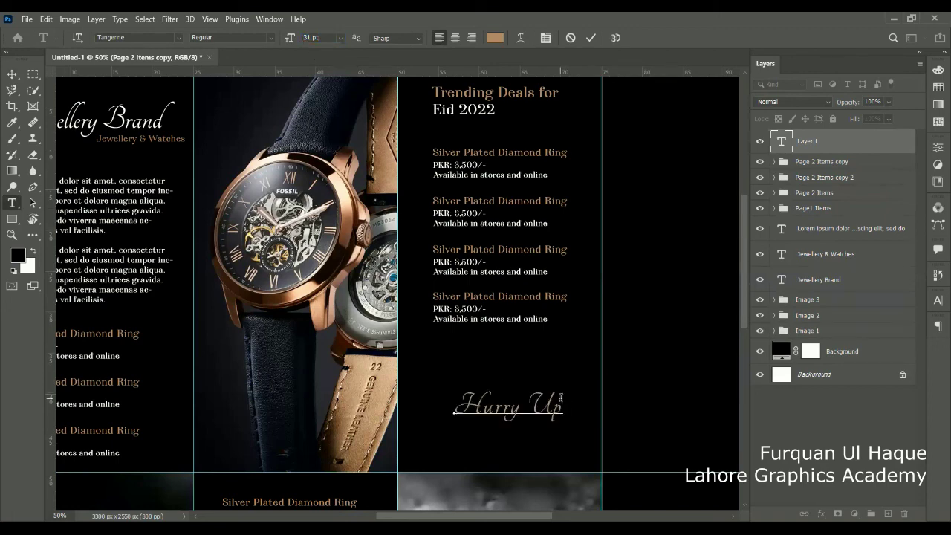
{"action": "type", "text": "!"}
{"action": "left_click", "coordinate": [587, 42]}
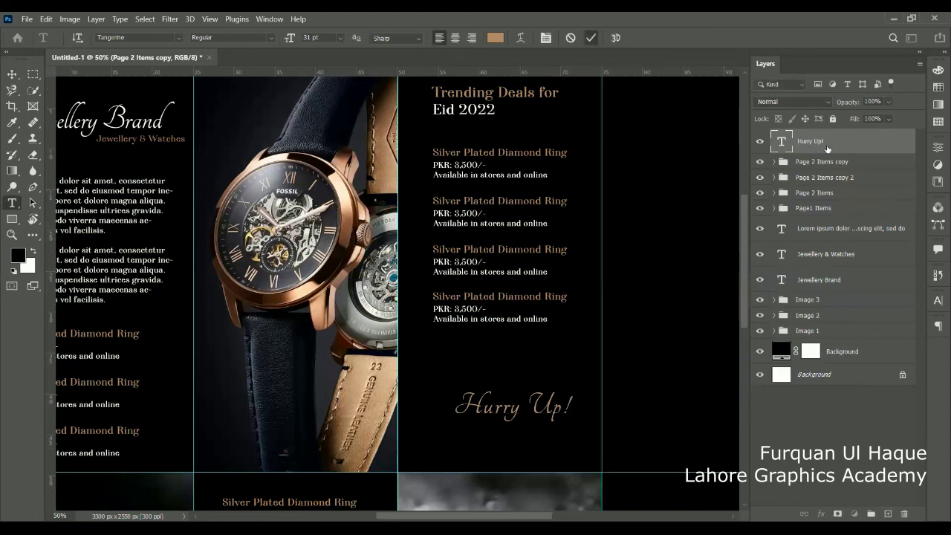
{"action": "key", "text": "ctrl+t"}
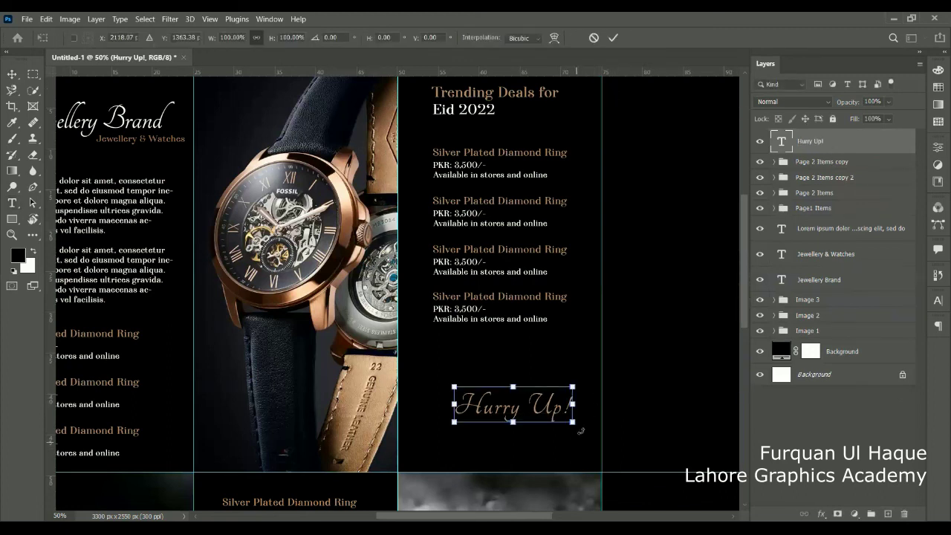
Rotate 'Hurry Up!' by -15.47° and shift it slightly left.
{"action": "left_click_drag", "start_coordinate": [585, 423], "coordinate": [612, 401]}
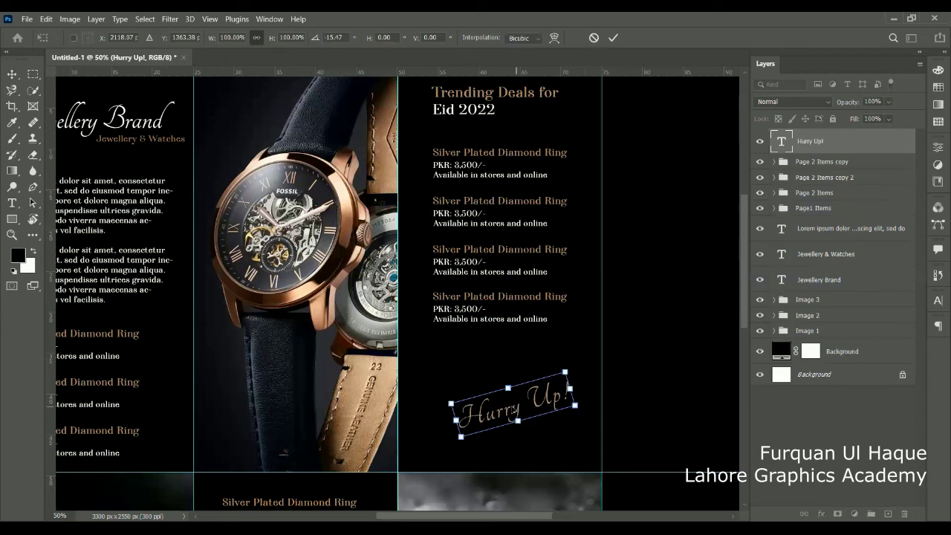
{"action": "left_click_drag", "start_coordinate": [500, 407], "coordinate": [483, 403]}
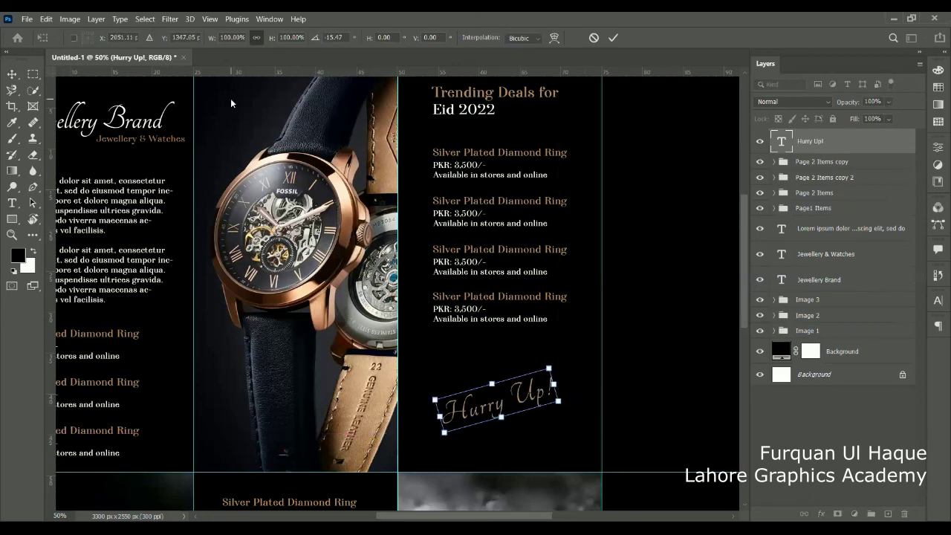
{"action": "left_click", "coordinate": [613, 38]}
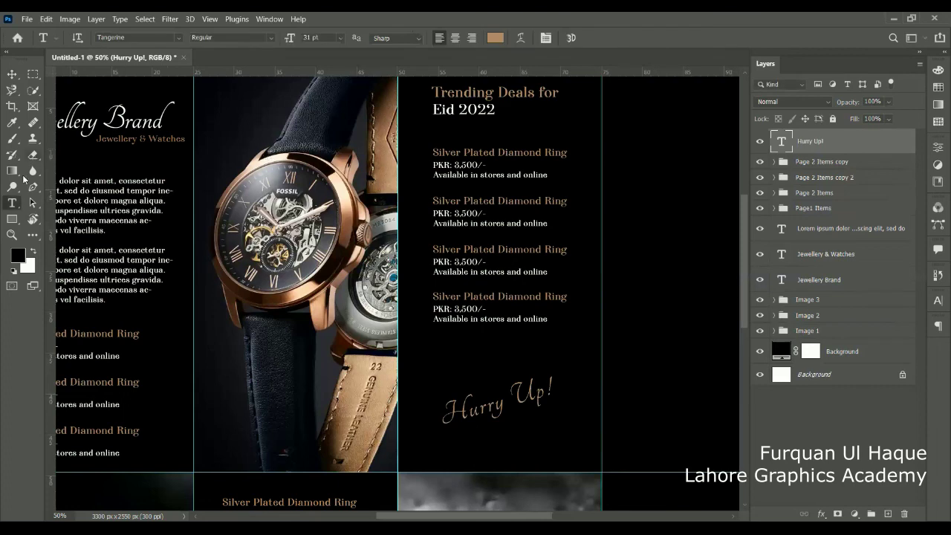
Change 'Hurry Up!' to the Great Vibes font and nudge it left.
{"action": "left_click", "coordinate": [179, 38]}
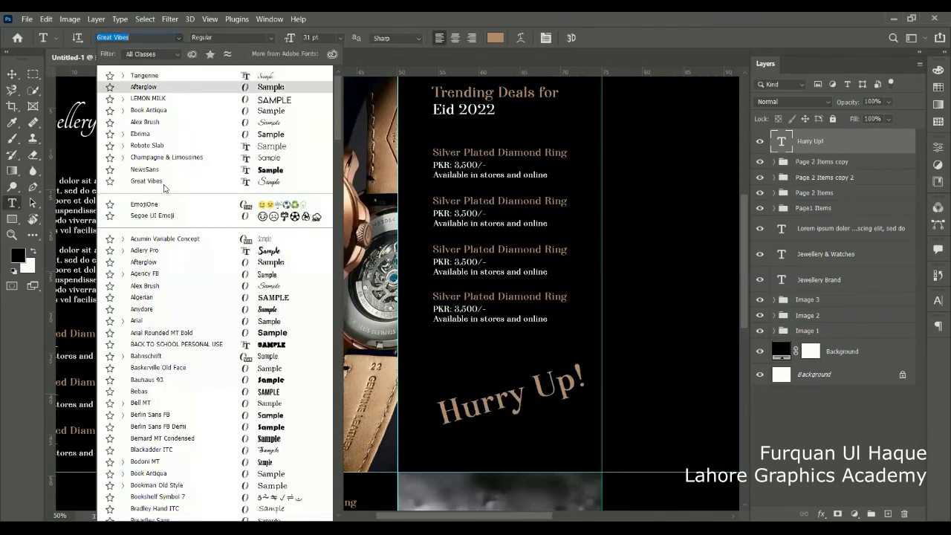
{"action": "left_click", "coordinate": [164, 185]}
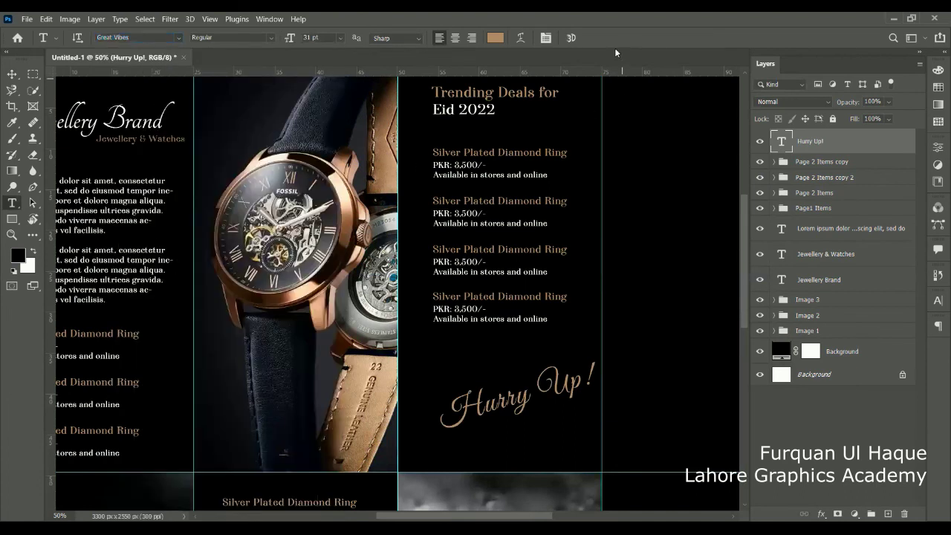
{"action": "key", "text": "v"}
{"action": "key", "text": "shift+Left"}
{"action": "key", "text": "shift+Left"}
{"action": "key", "text": "shift+Left"}
{"action": "key", "text": "shift+Left"}
{"action": "key", "text": "shift+Left"}
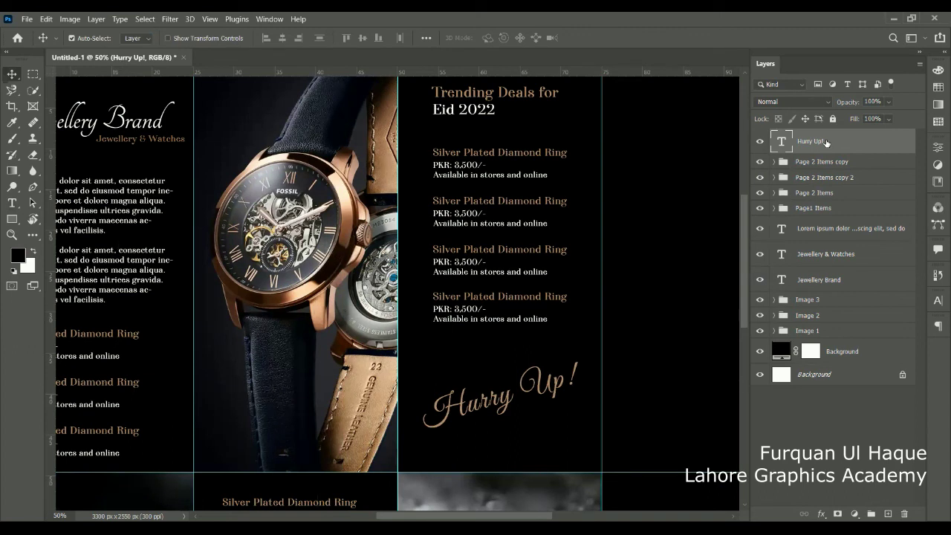